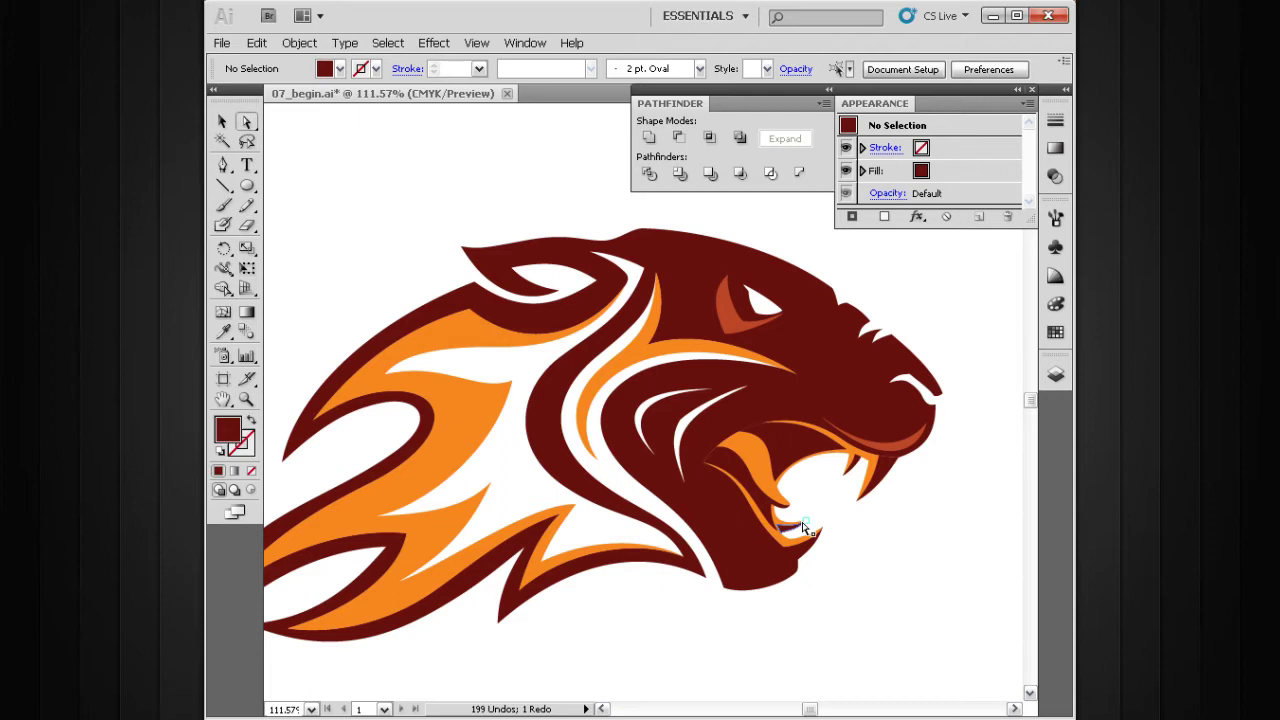
- Examine the panther head's existing highlight shapes around the eye, the upper lip and the jaw
{"action": "mouse_move", "coordinate": [819, 535]}
{"action": "left_mouse_down"}
{"action": "mouse_move", "coordinate": [823, 555]}
{"action": "mouse_move", "coordinate": [806, 538]}
{"action": "left_mouse_up"}
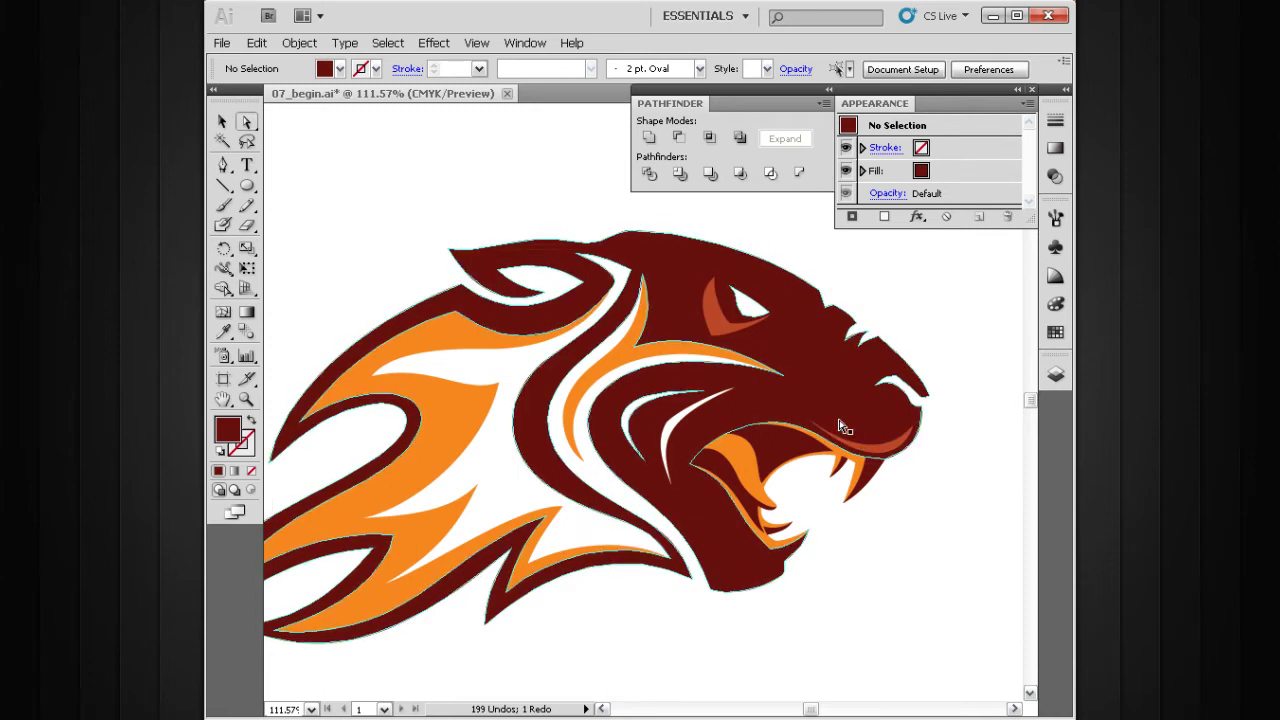
{"action": "left_click_drag", "start_coordinate": [948, 270], "coordinate": [580, 566]}
{"action": "left_click_drag", "start_coordinate": [688, 420], "coordinate": [694, 520]}
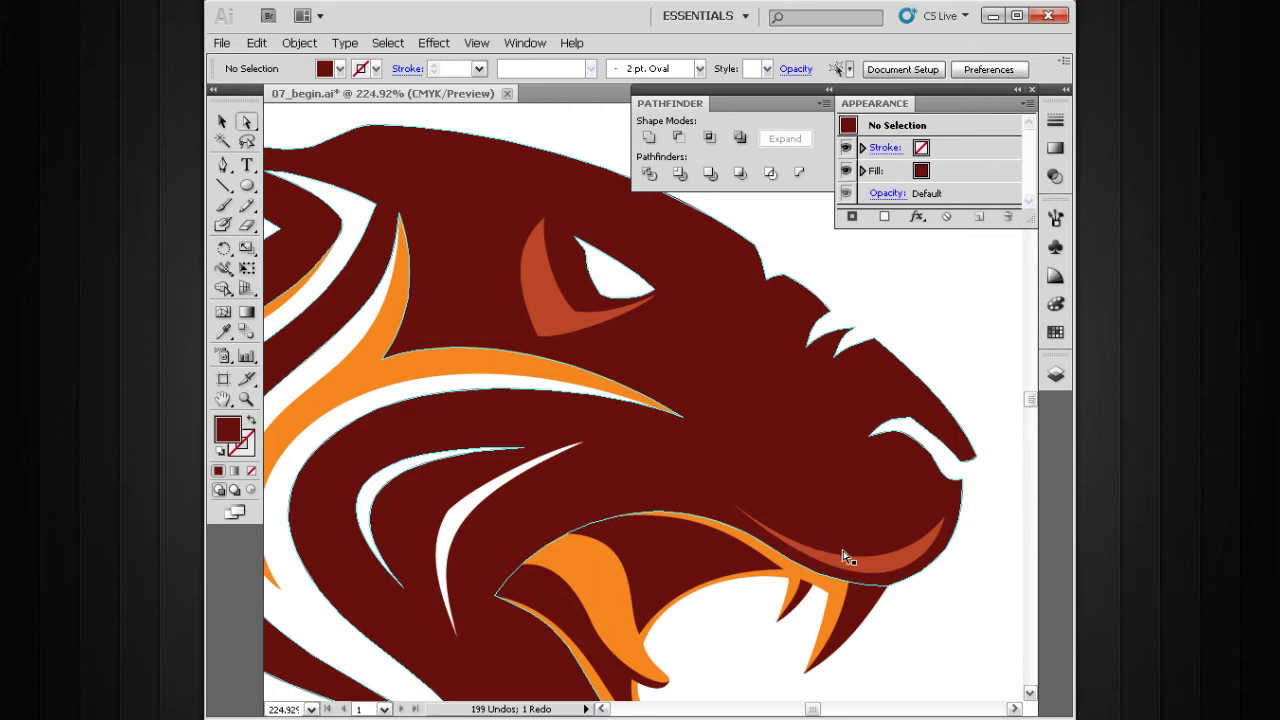
{"action": "scroll", "coordinate": [843, 551], "scroll_direction": "down", "scroll_amount": 2}
{"action": "left_click_drag", "start_coordinate": [753, 491], "coordinate": [772, 532]}
{"action": "left_click", "coordinate": [772, 486], "text": "ctrl+alt"}
{"action": "left_click", "coordinate": [772, 486], "text": "ctrl+alt"}
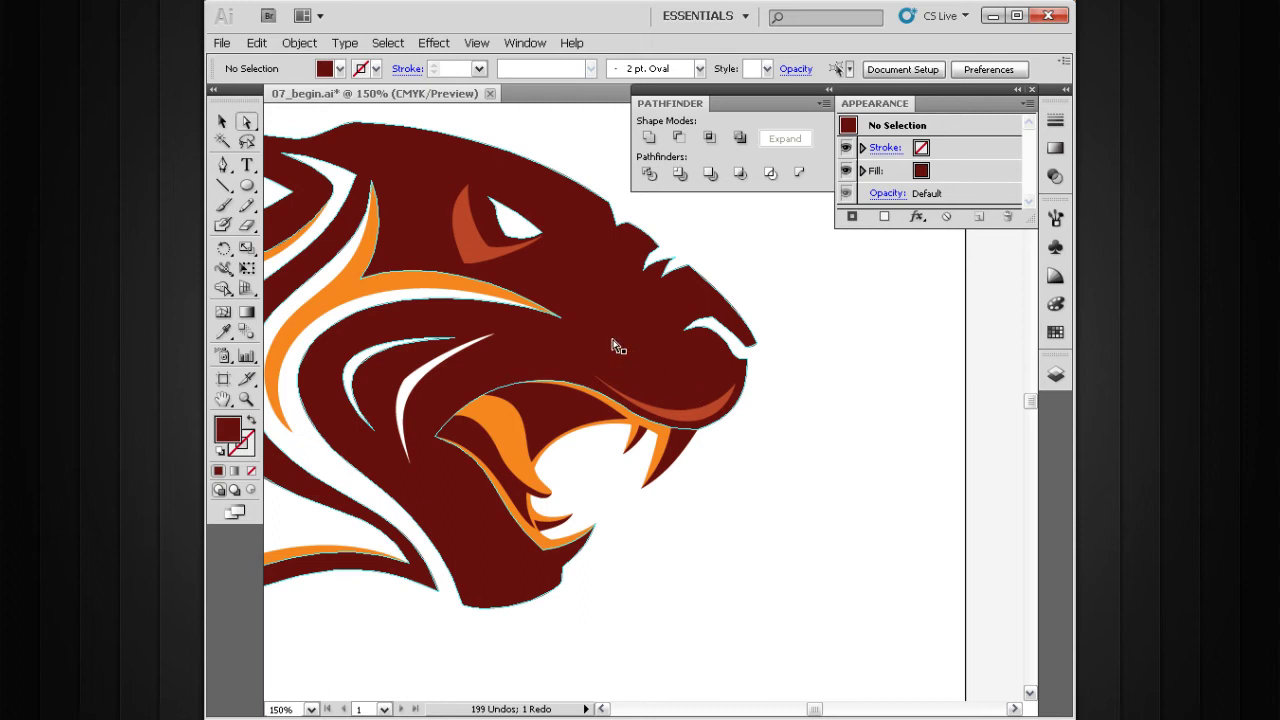
{"action": "left_click_drag", "start_coordinate": [614, 391], "coordinate": [720, 422]}
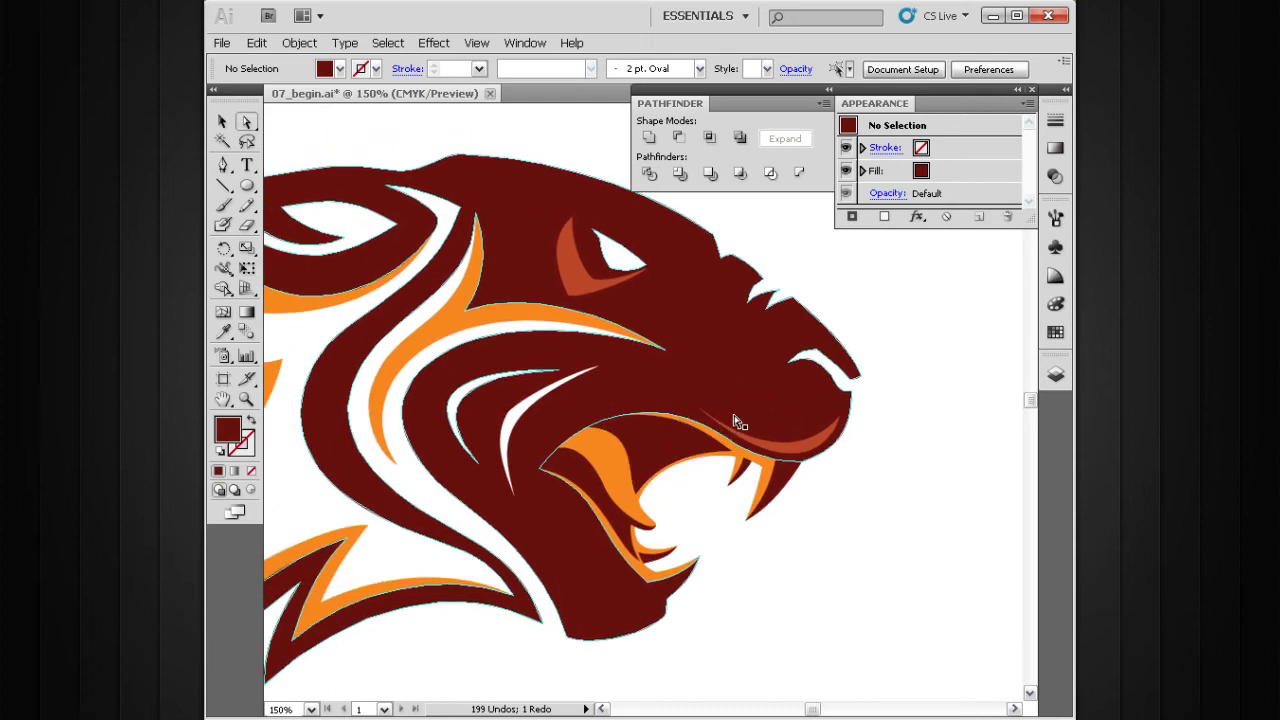
{"action": "left_click_drag", "start_coordinate": [637, 450], "coordinate": [741, 478]}
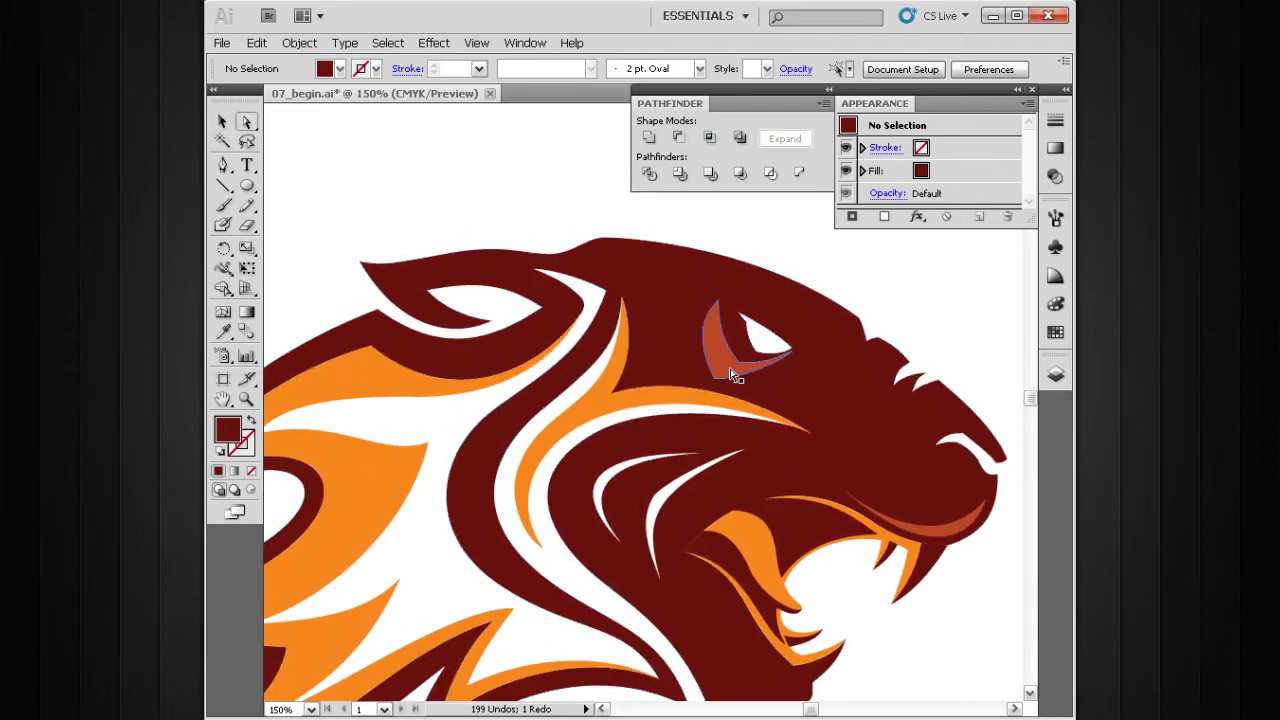
{"action": "left_click_drag", "start_coordinate": [740, 414], "coordinate": [738, 408]}
{"action": "scroll", "coordinate": [742, 378], "scroll_direction": "up", "scroll_amount": 1}
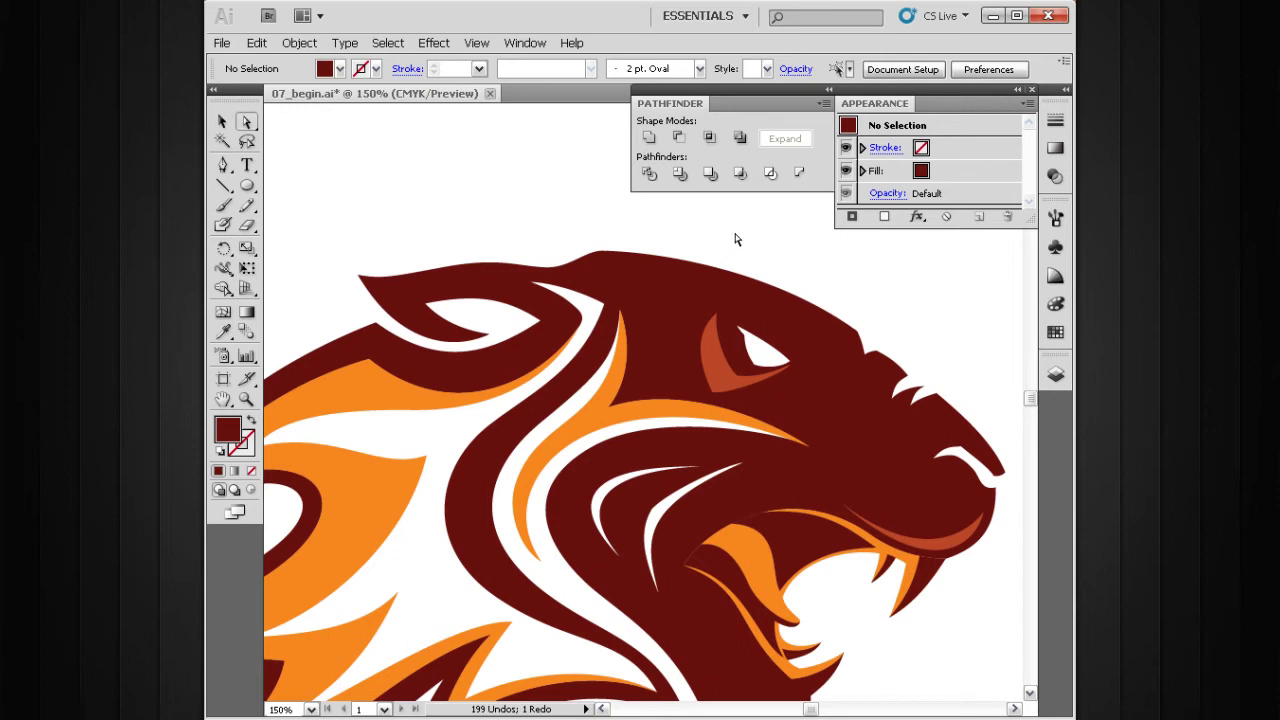
{"action": "left_click_drag", "start_coordinate": [766, 451], "coordinate": [730, 443]}
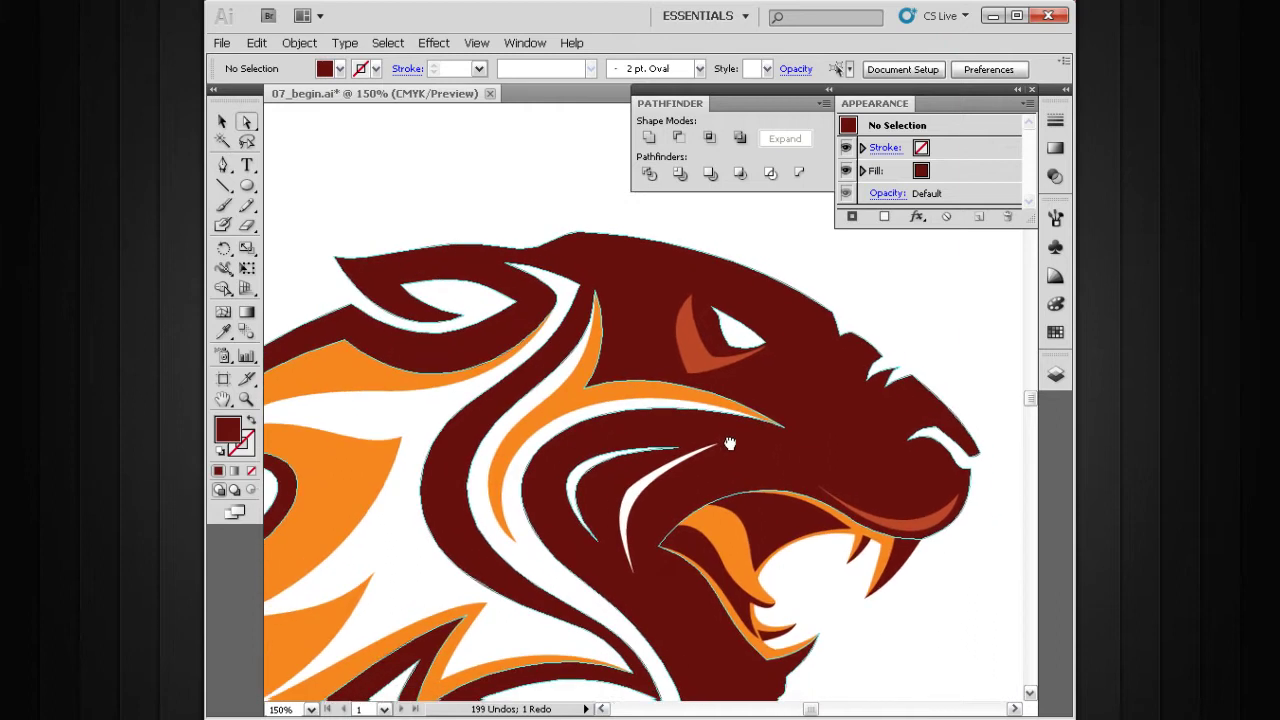
{"action": "left_click_drag", "start_coordinate": [764, 392], "coordinate": [745, 402]}
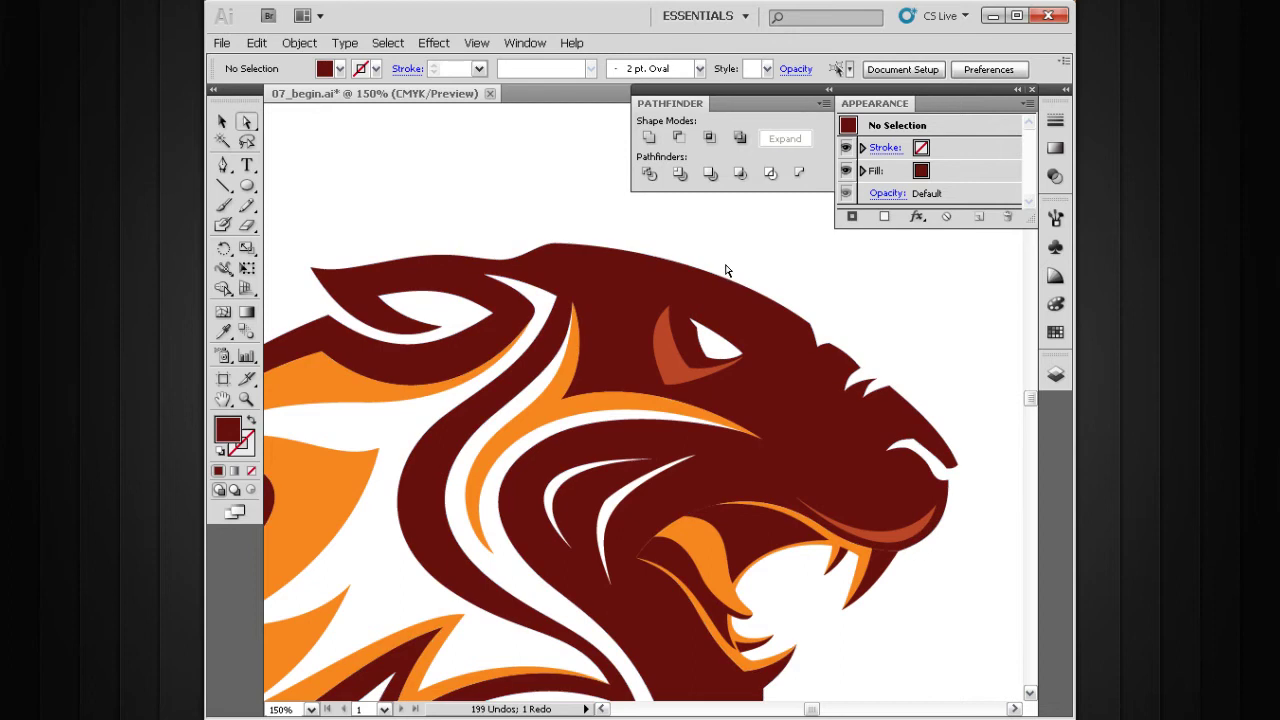
- Start a Pen tool path at the crown of the panther's head and curve it just inside the forehead outline to the brow
{"action": "key", "text": "p"}
{"action": "left_click_drag", "start_coordinate": [741, 327], "coordinate": [744, 361]}
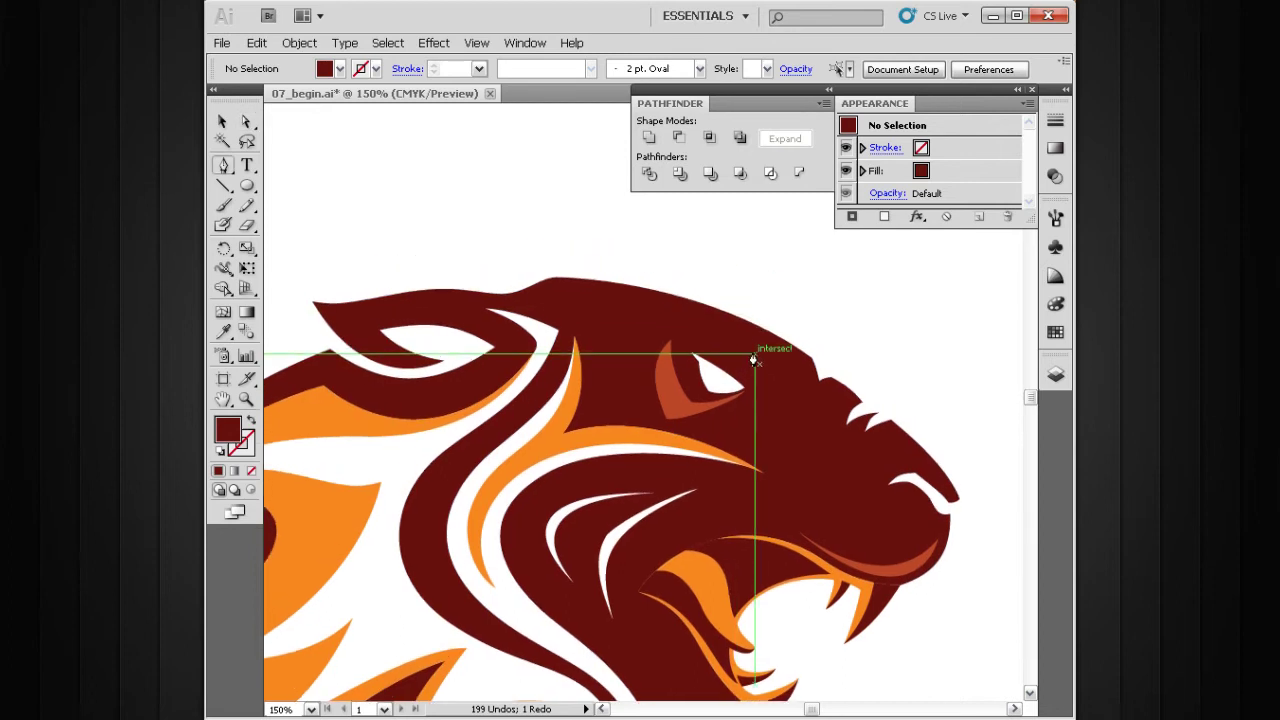
{"action": "left_click_drag", "start_coordinate": [652, 317], "coordinate": [717, 332]}
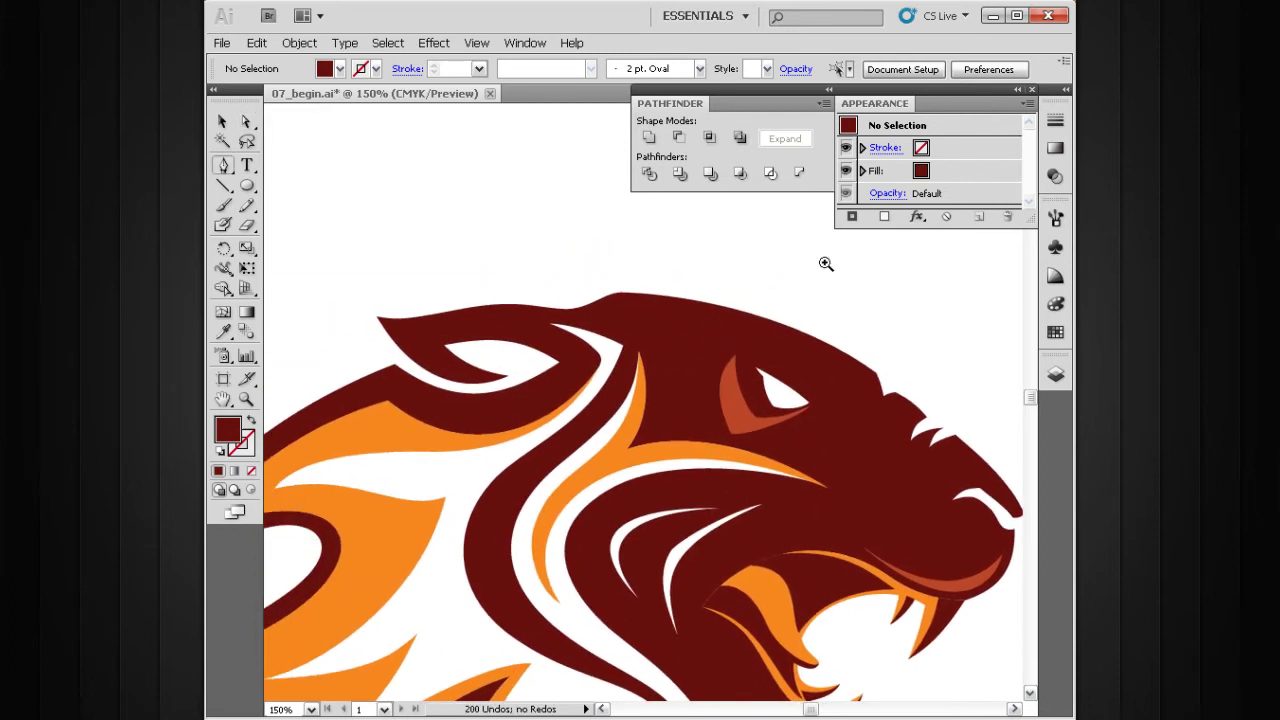
{"action": "left_click_drag", "start_coordinate": [829, 263], "coordinate": [545, 440]}
{"action": "left_click_drag", "start_coordinate": [720, 394], "coordinate": [683, 374]}
{"action": "left_click", "coordinate": [700, 396], "text": "ctrl+alt"}
{"action": "left_click", "coordinate": [699, 396], "text": "ctrl+alt"}
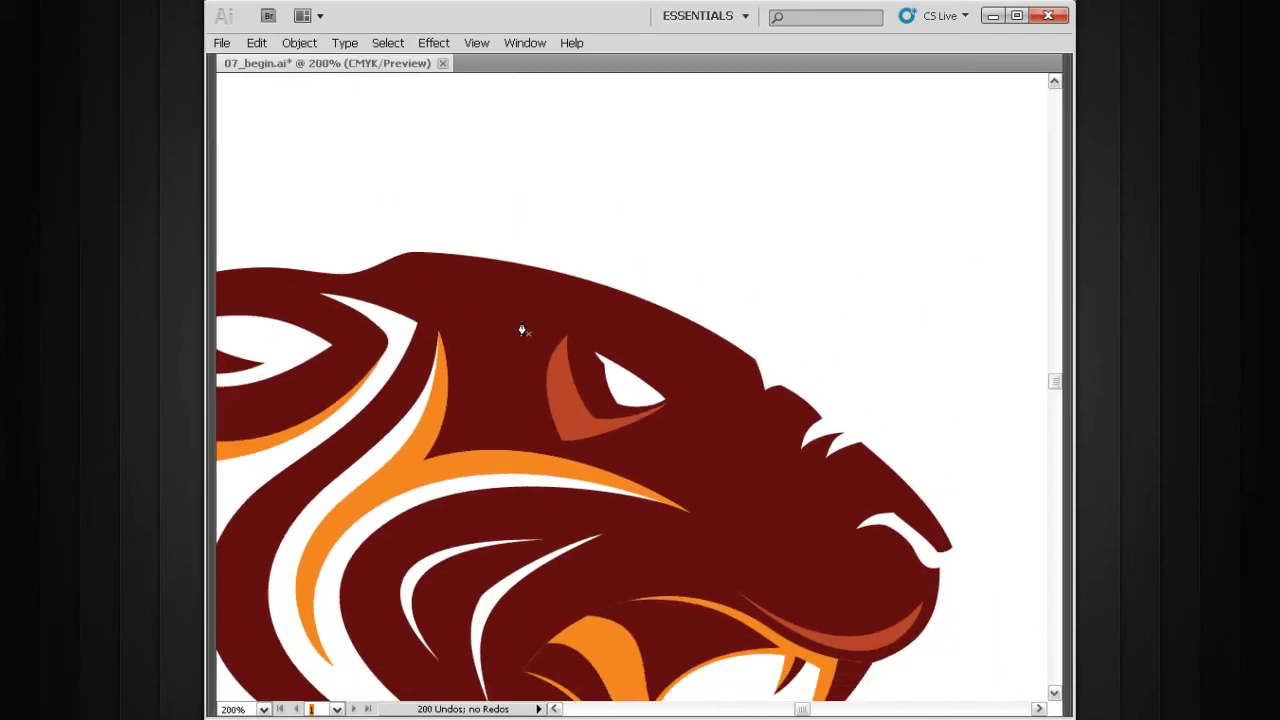
{"action": "key", "text": "Tab"}
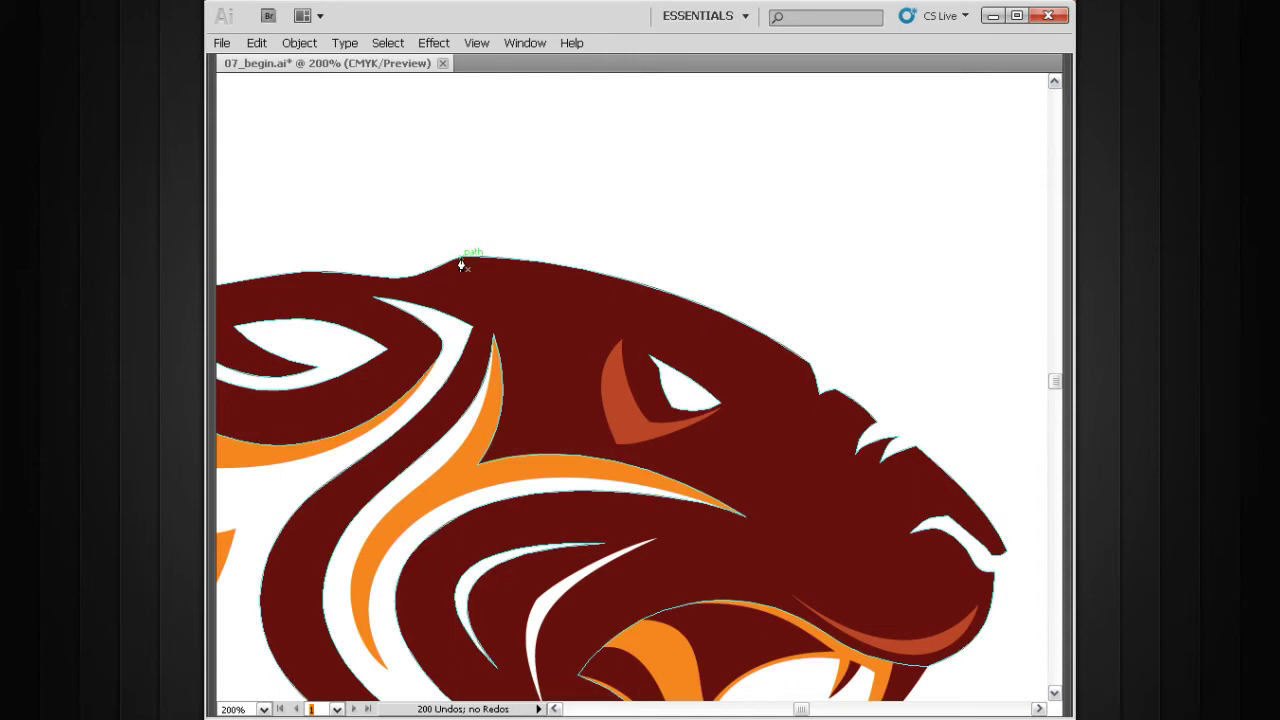
{"action": "left_click_drag", "start_coordinate": [460, 257], "coordinate": [521, 271]}
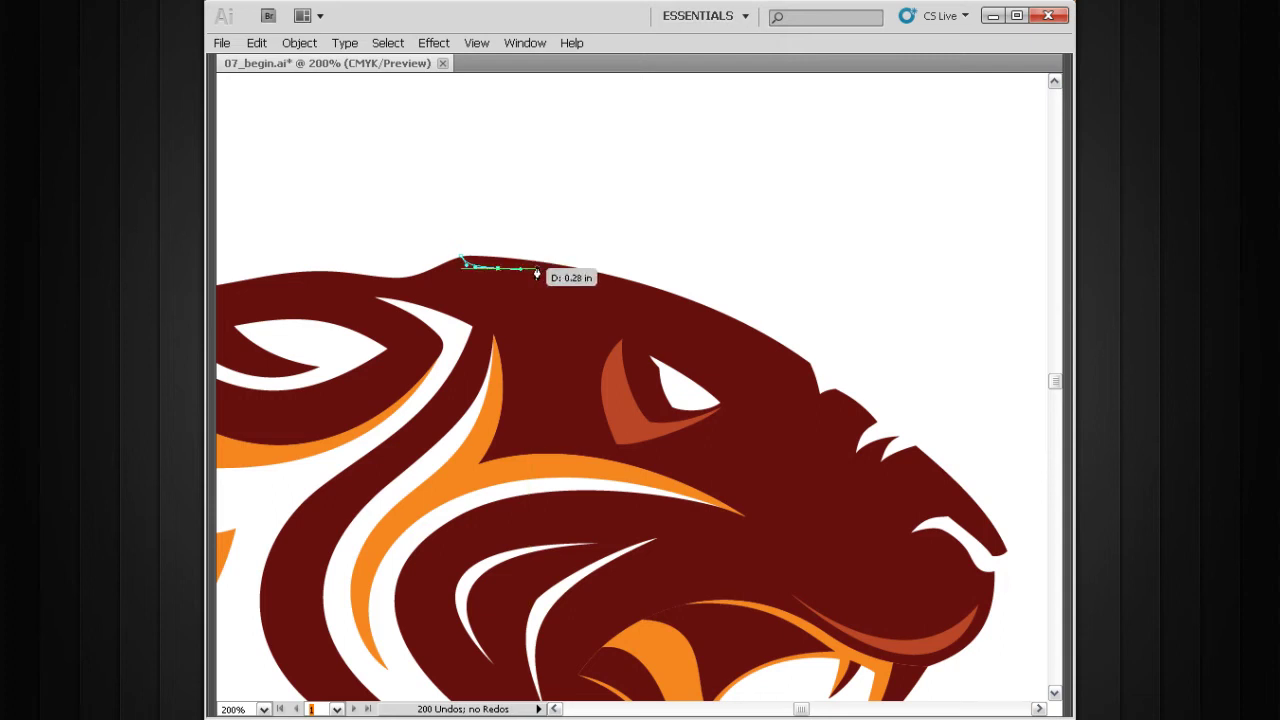
{"action": "left_click_drag", "start_coordinate": [797, 393], "coordinate": [761, 367]}
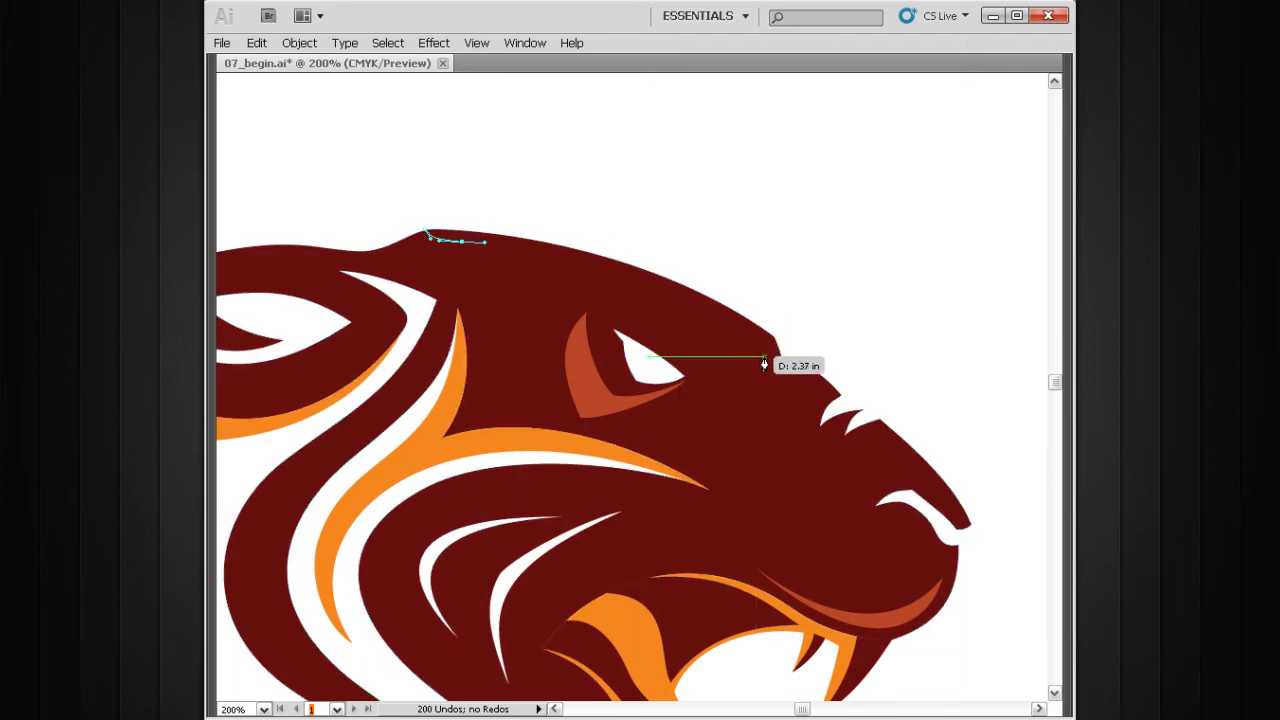
{"action": "left_click_drag", "start_coordinate": [764, 357], "coordinate": [819, 425]}
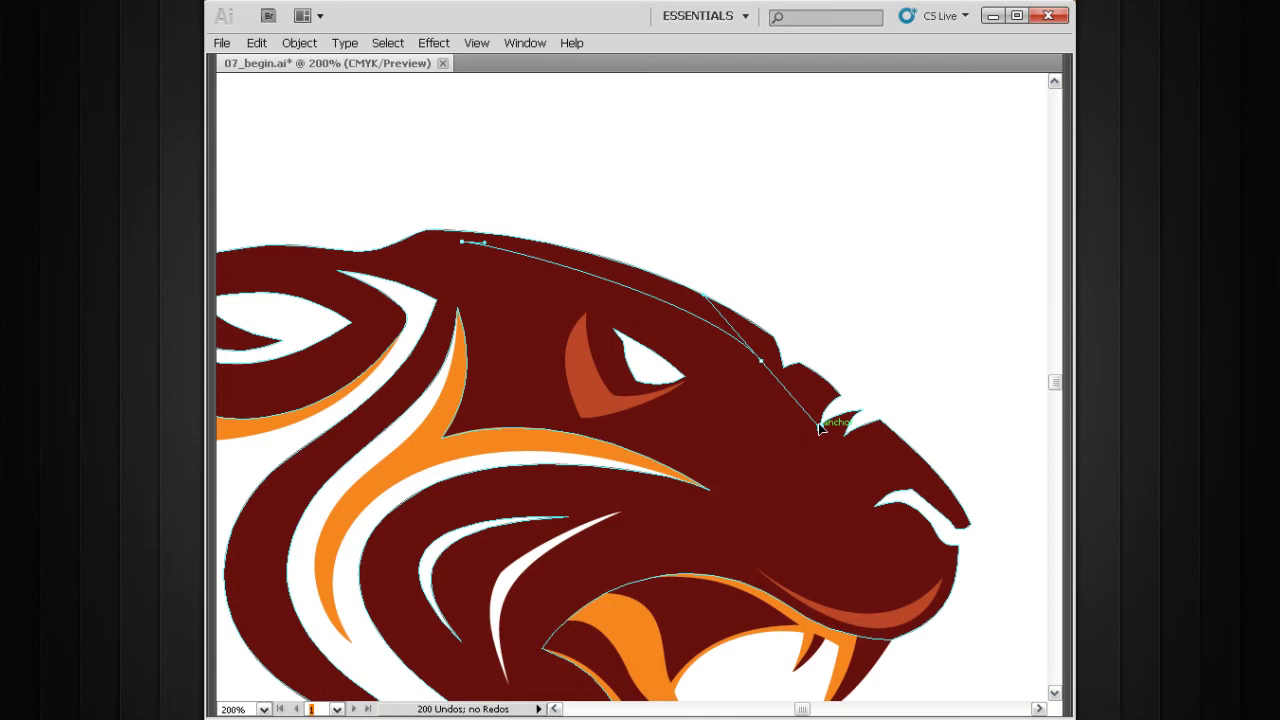
{"action": "left_click_drag", "start_coordinate": [820, 428], "coordinate": [771, 390]}
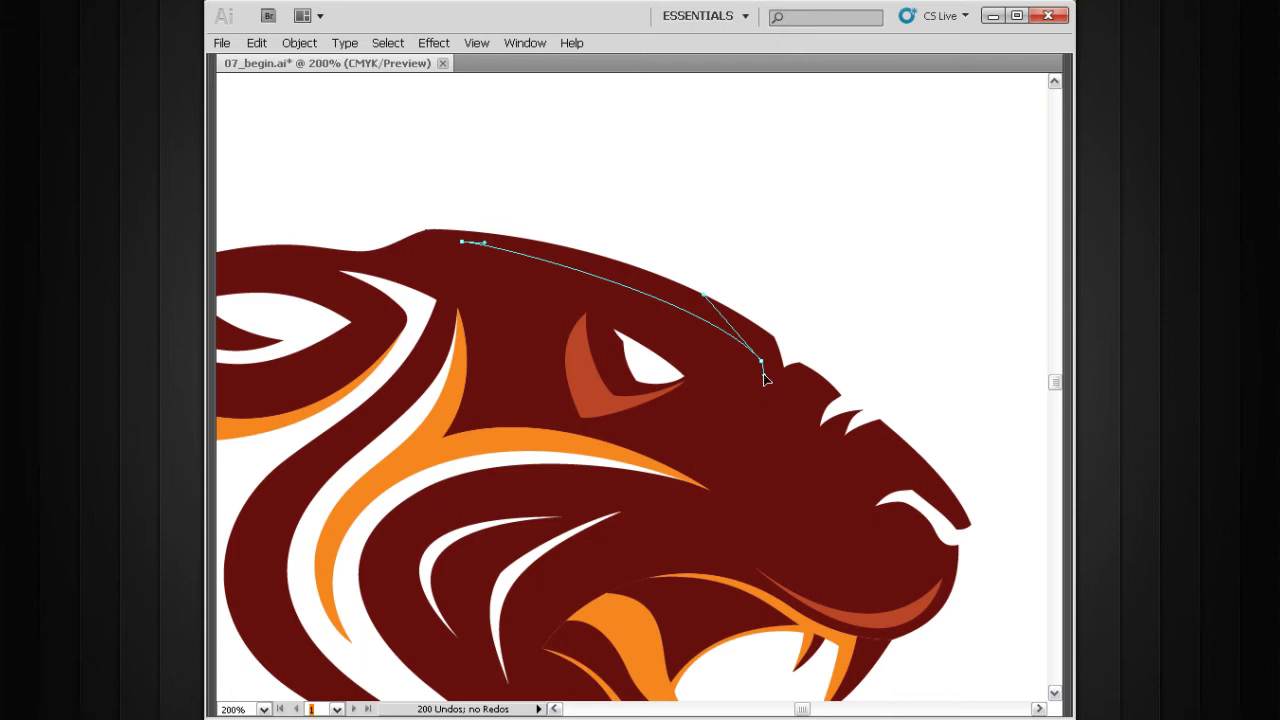
- Continue the path with a notch below the brow and a short ridge following the first bump of the muzzle
{"action": "left_click_drag", "start_coordinate": [765, 381], "coordinate": [773, 400]}
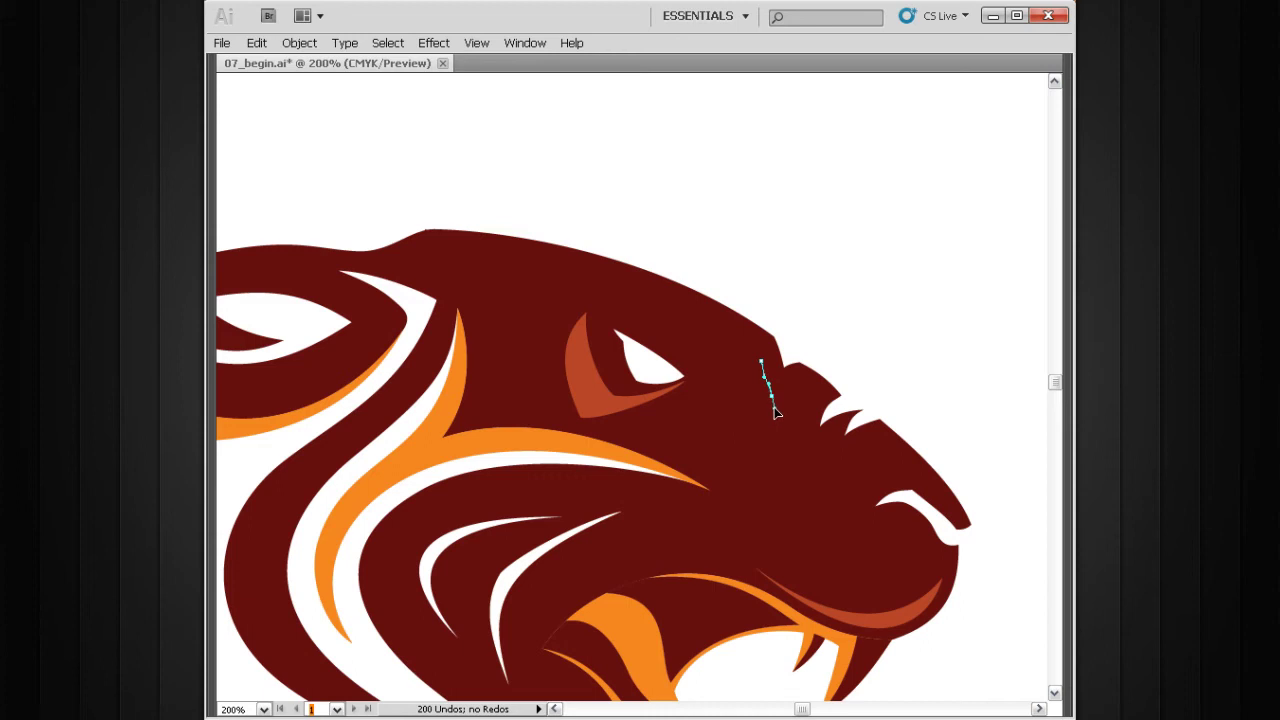
{"action": "left_click_drag", "start_coordinate": [777, 410], "coordinate": [787, 390]}
{"action": "left_click_drag", "start_coordinate": [782, 385], "coordinate": [800, 378]}
{"action": "left_click", "coordinate": [809, 384]}
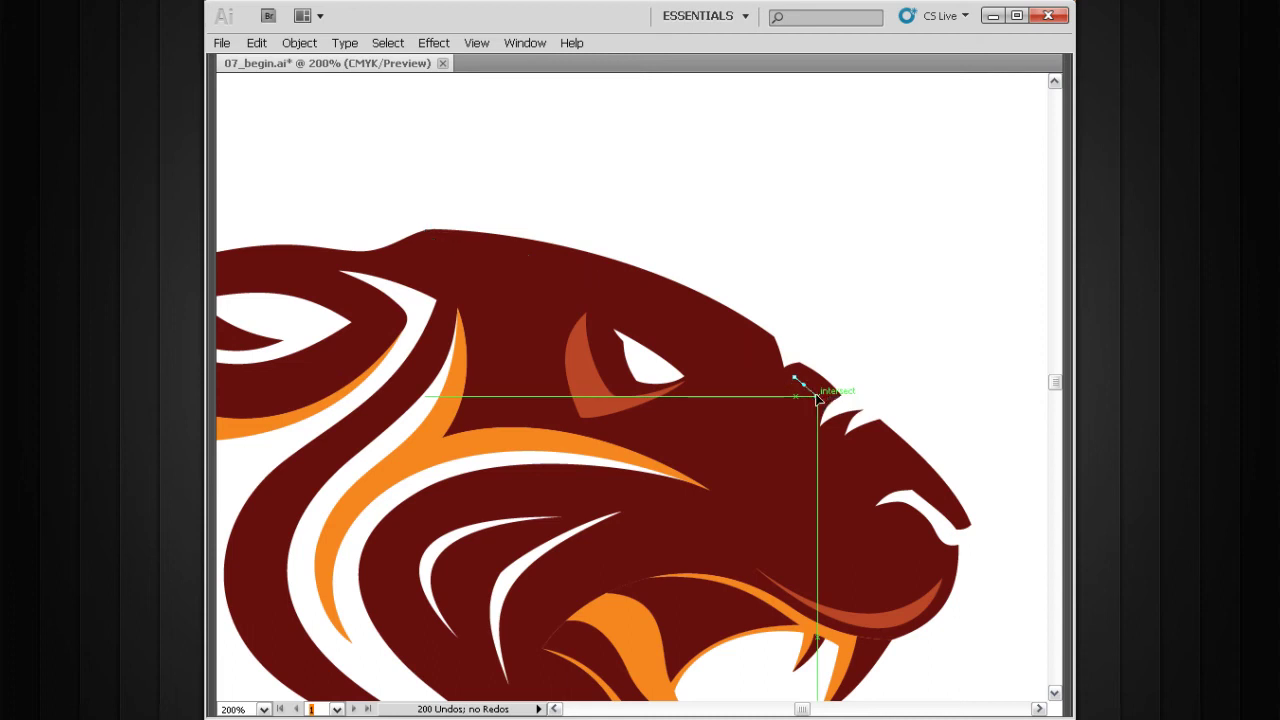
{"action": "left_click", "coordinate": [816, 398]}
{"action": "left_click", "coordinate": [824, 402]}
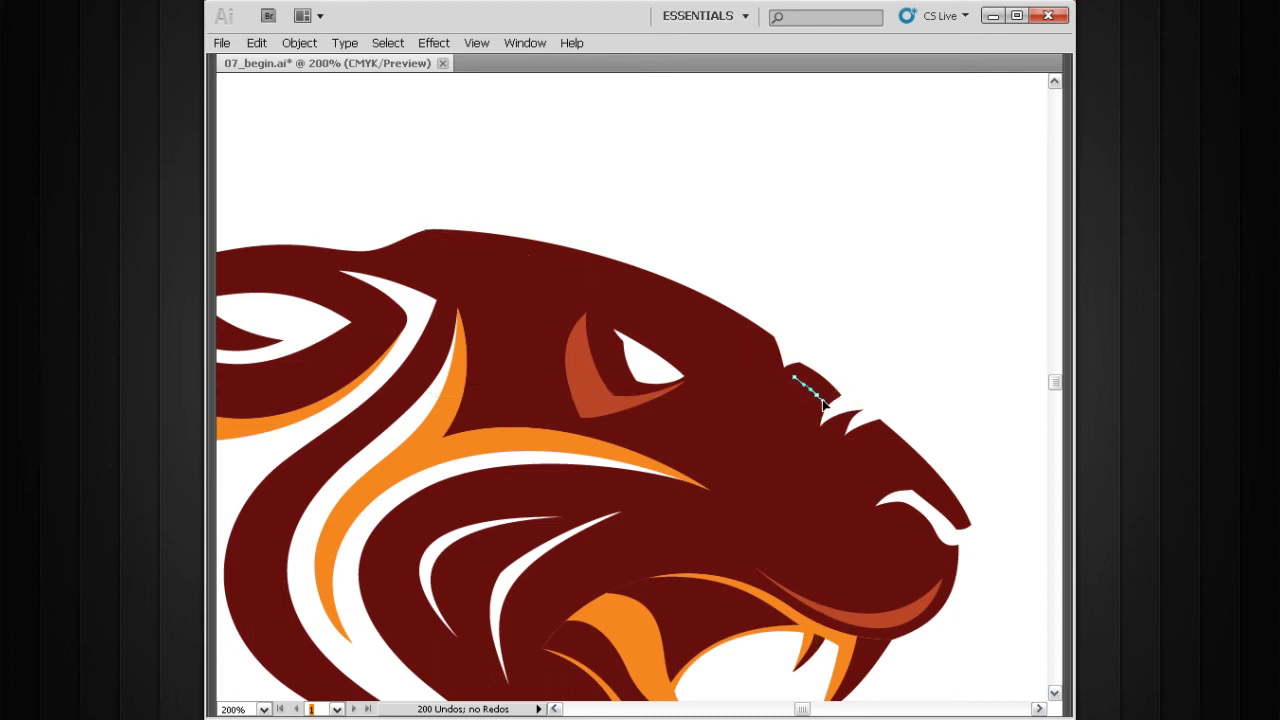
{"action": "left_click", "coordinate": [812, 414]}
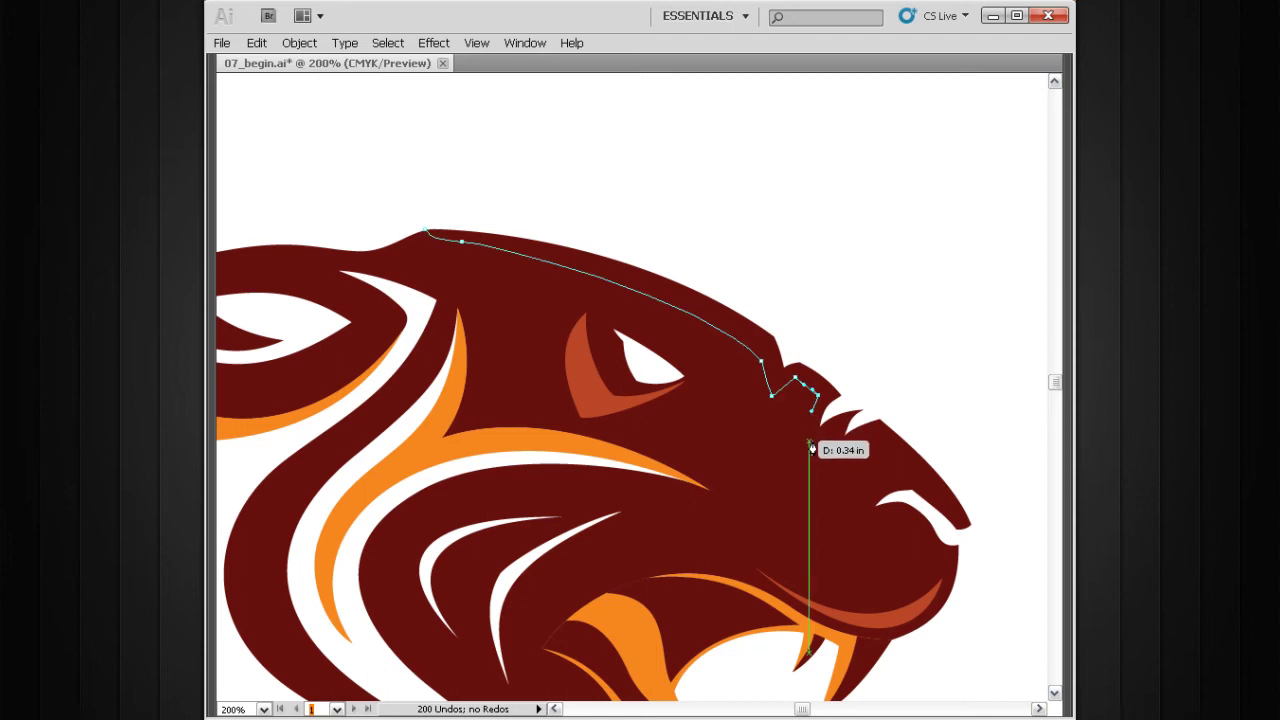
- Trace pointed notches beside the muzzle wrinkles and extend the path along the nose bridge to the nose tip
{"action": "left_click", "coordinate": [816, 442]}
{"action": "mouse_move", "coordinate": [813, 446]}
{"action": "left_mouse_down"}
{"action": "mouse_move", "coordinate": [818, 459]}
{"action": "mouse_move", "coordinate": [823, 431]}
{"action": "left_mouse_up"}
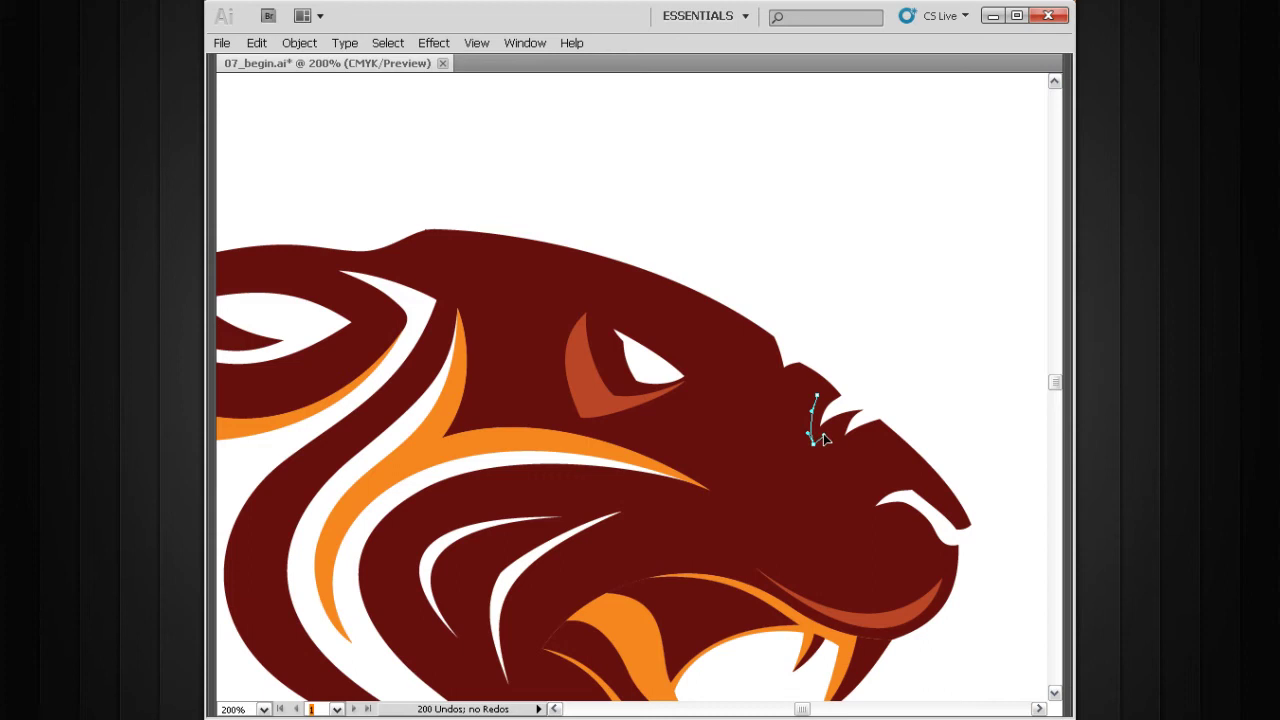
{"action": "mouse_move", "coordinate": [823, 434]}
{"action": "left_mouse_down"}
{"action": "mouse_move", "coordinate": [823, 458]}
{"action": "mouse_move", "coordinate": [845, 419]}
{"action": "mouse_move", "coordinate": [835, 434]}
{"action": "left_mouse_up"}
{"action": "left_click_drag", "start_coordinate": [837, 437], "coordinate": [832, 457]}
{"action": "left_click_drag", "start_coordinate": [845, 449], "coordinate": [872, 437]}
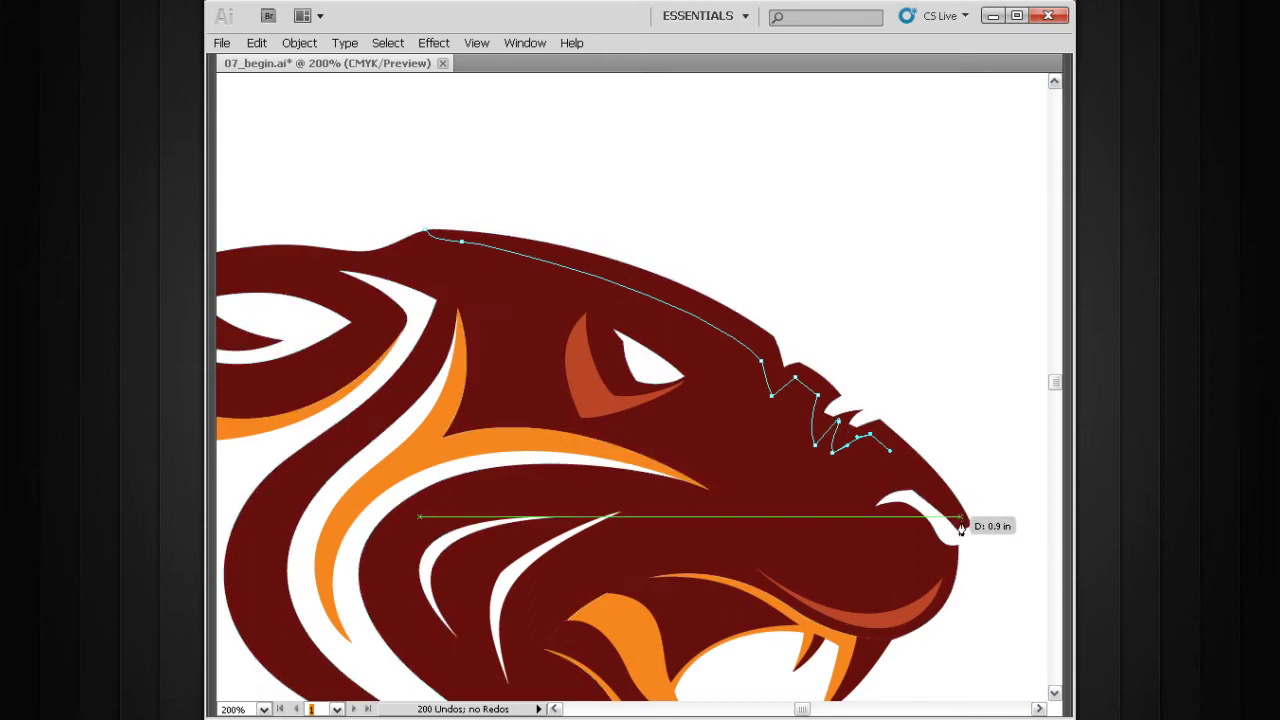
{"action": "left_click_drag", "start_coordinate": [964, 527], "coordinate": [968, 534]}
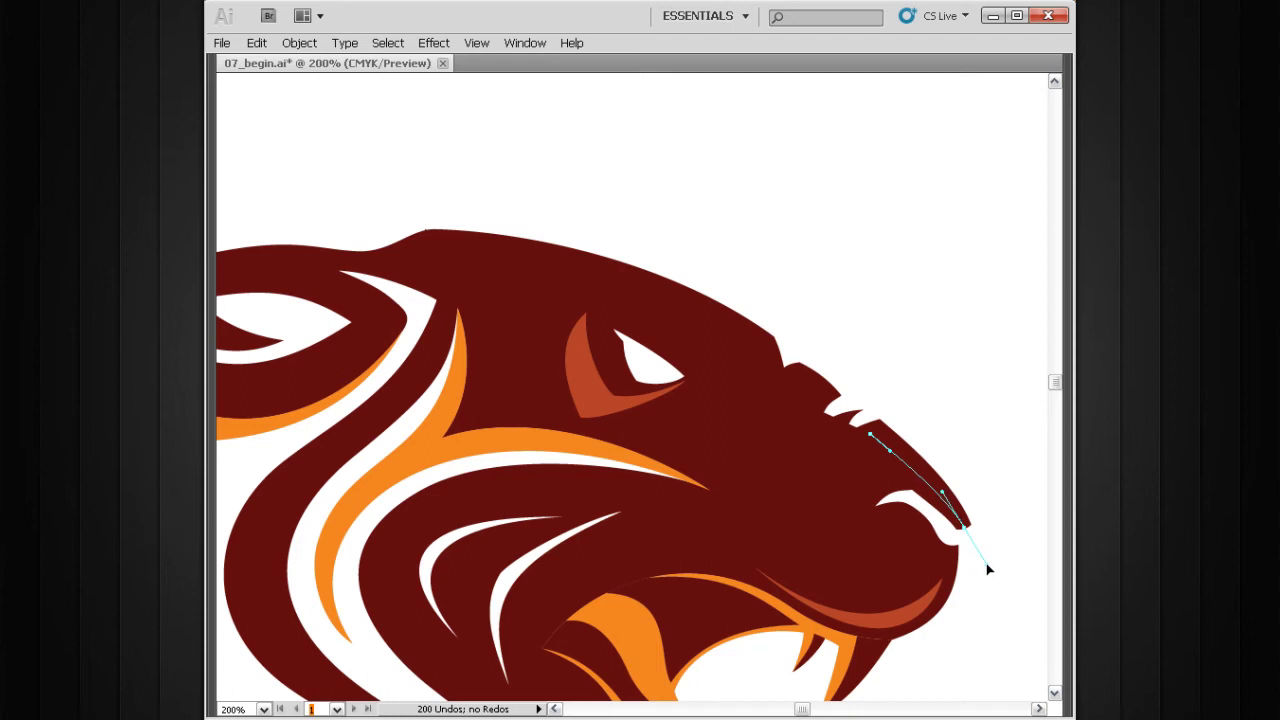
{"action": "left_click_drag", "start_coordinate": [987, 569], "coordinate": [912, 531]}
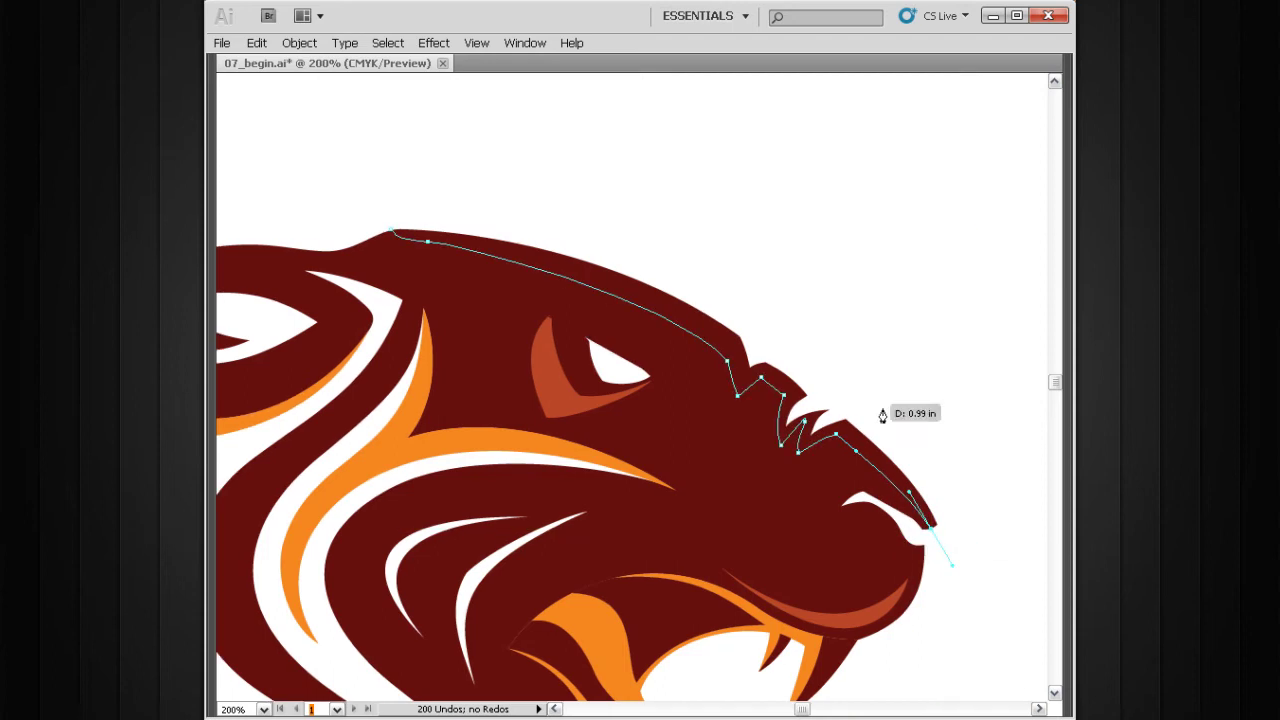
- Bring the panels back and fill the forehead path with the rust-red swatch used for the eye highlight
{"action": "key", "text": "Tab"}
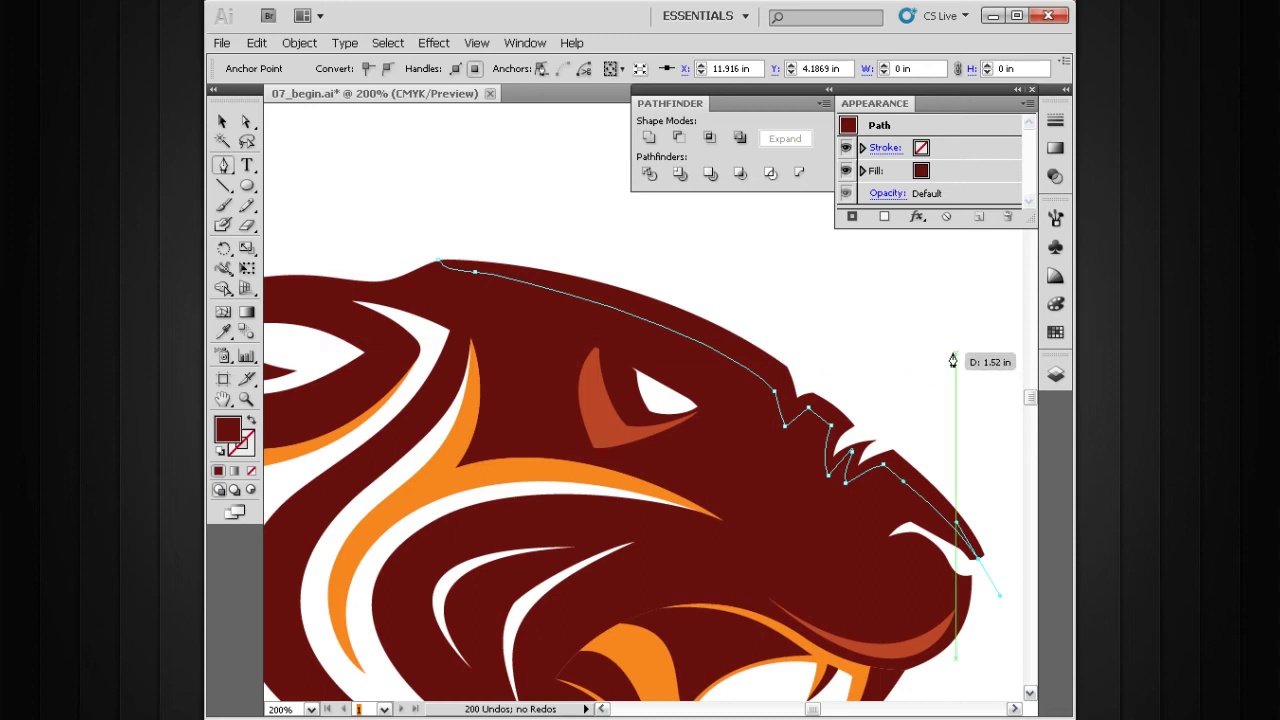
{"action": "left_click", "coordinate": [1055, 331]}
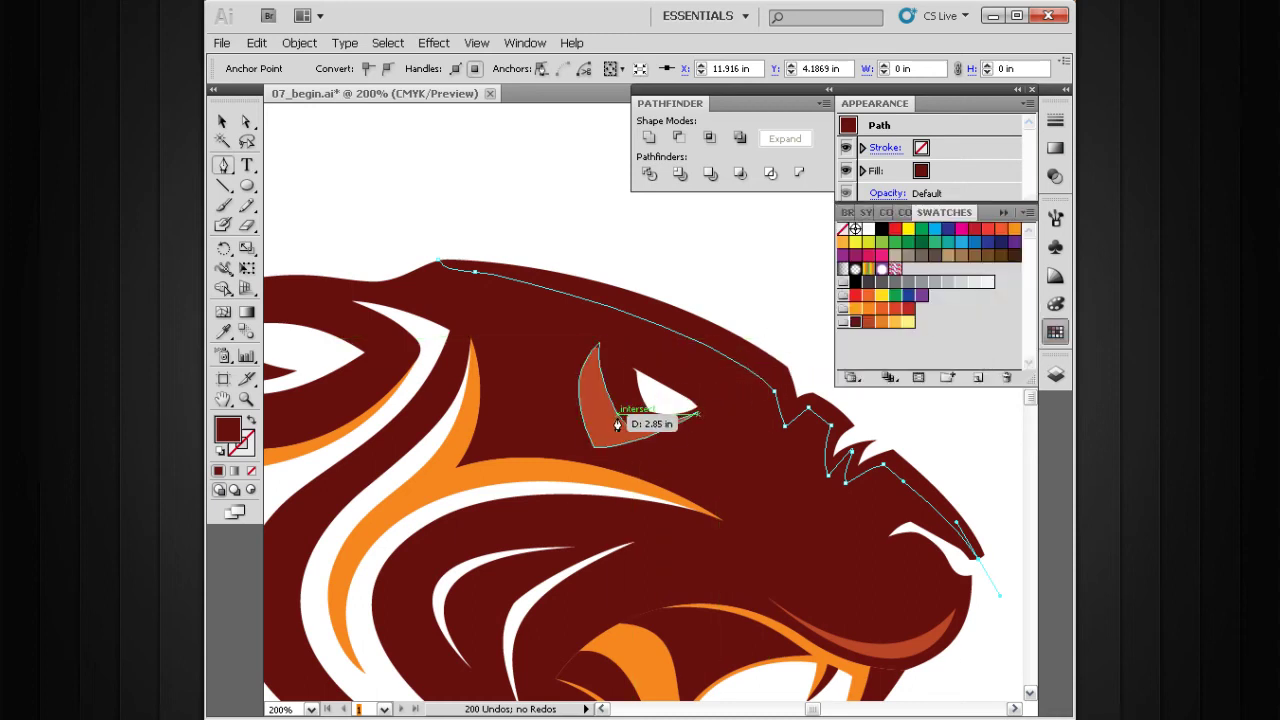
{"action": "left_click", "coordinate": [868, 321]}
{"action": "left_click", "coordinate": [1004, 213]}
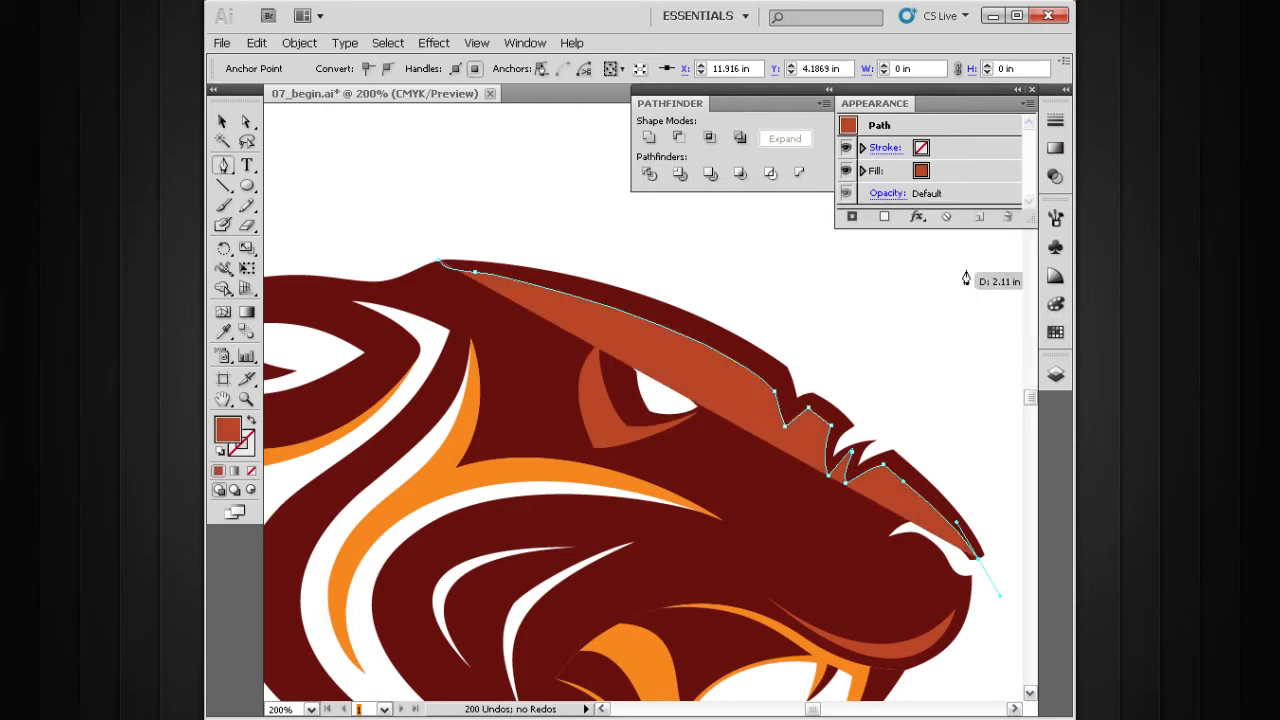
- Close the highlight path with three straight-cornered points well outside the head, ending at the starting anchor on the crown
{"action": "left_click_drag", "start_coordinate": [877, 391], "coordinate": [843, 371]}
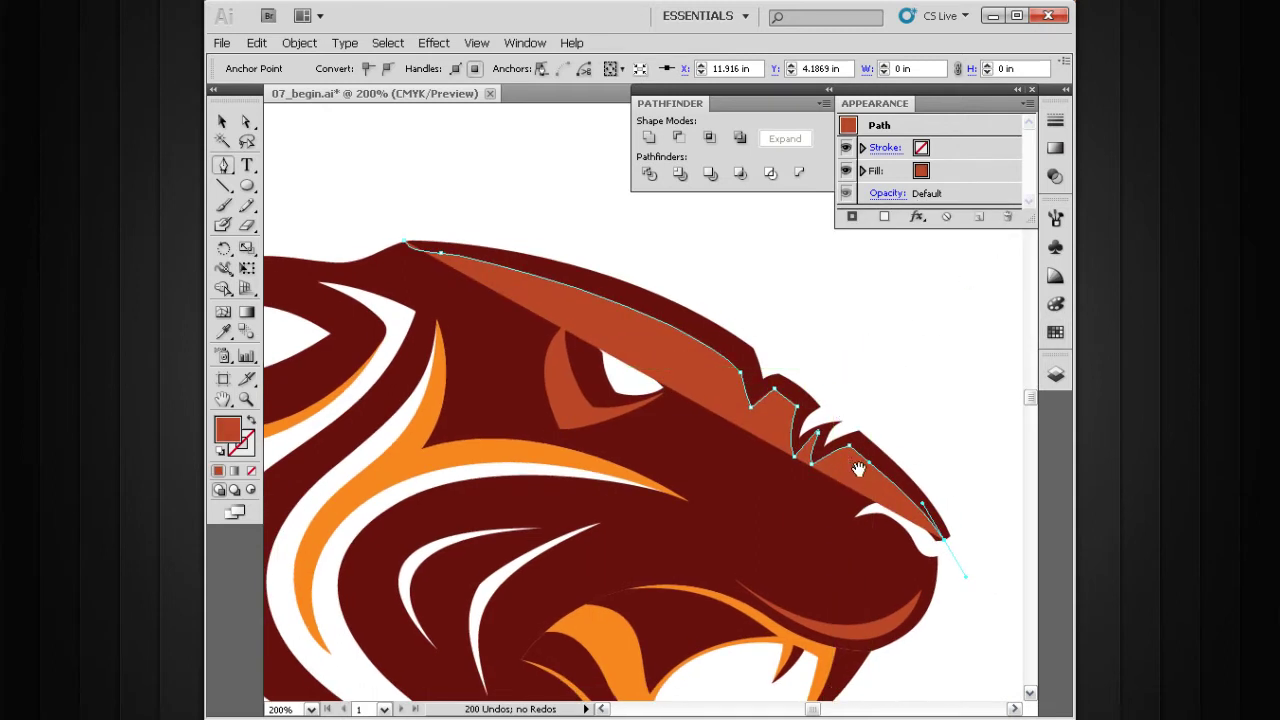
{"action": "left_click_drag", "start_coordinate": [872, 474], "coordinate": [816, 468]}
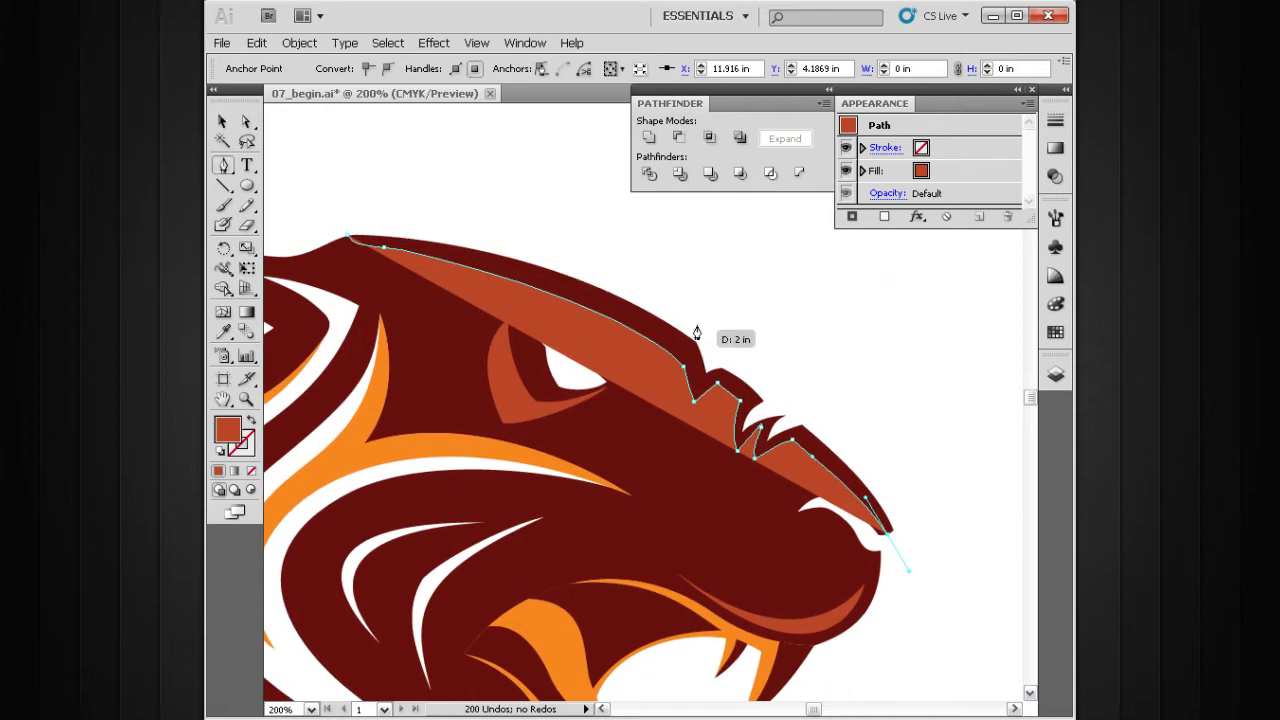
{"action": "left_click", "coordinate": [958, 508]}
{"action": "left_click", "coordinate": [777, 267]}
{"action": "left_click", "coordinate": [451, 170]}
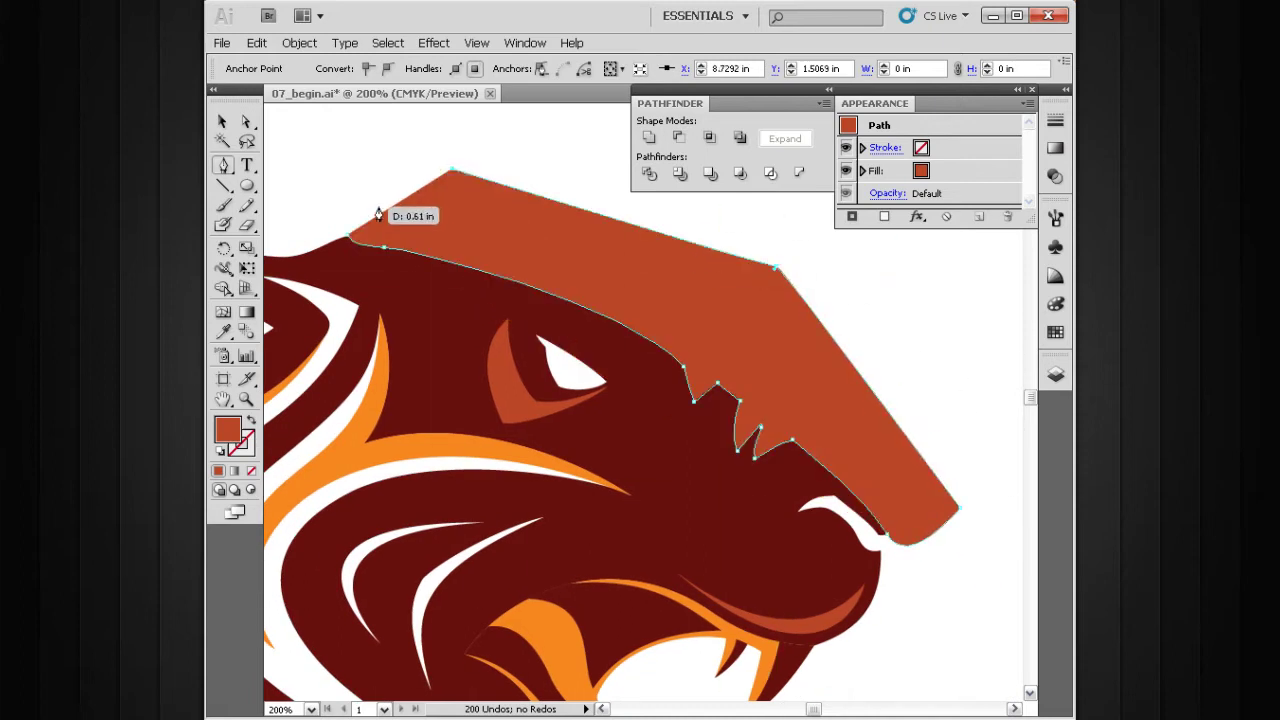
{"action": "left_click_drag", "start_coordinate": [348, 241], "coordinate": [384, 246]}
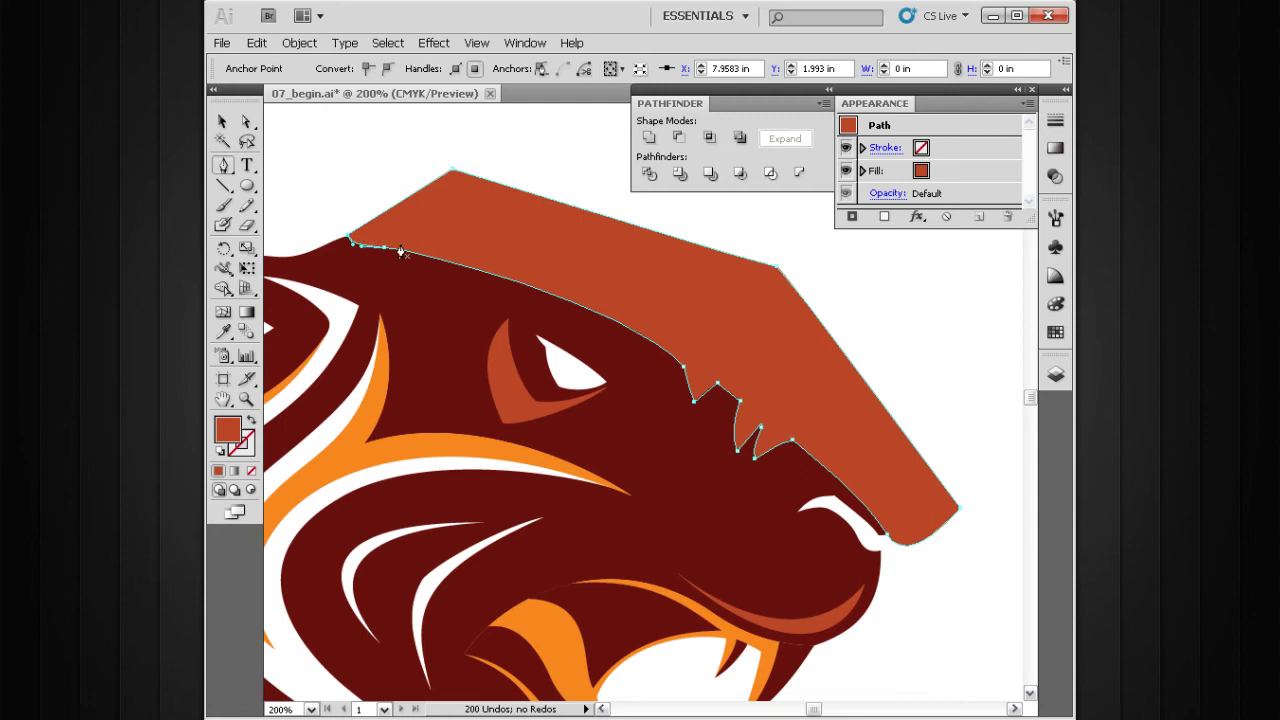
- Copy the dark red head shape, and intersect the original with the rust-red forehead shape to trim the highlight to the head outline
{"action": "key", "text": "v"}
{"action": "left_click_drag", "start_coordinate": [545, 254], "coordinate": [600, 309]}
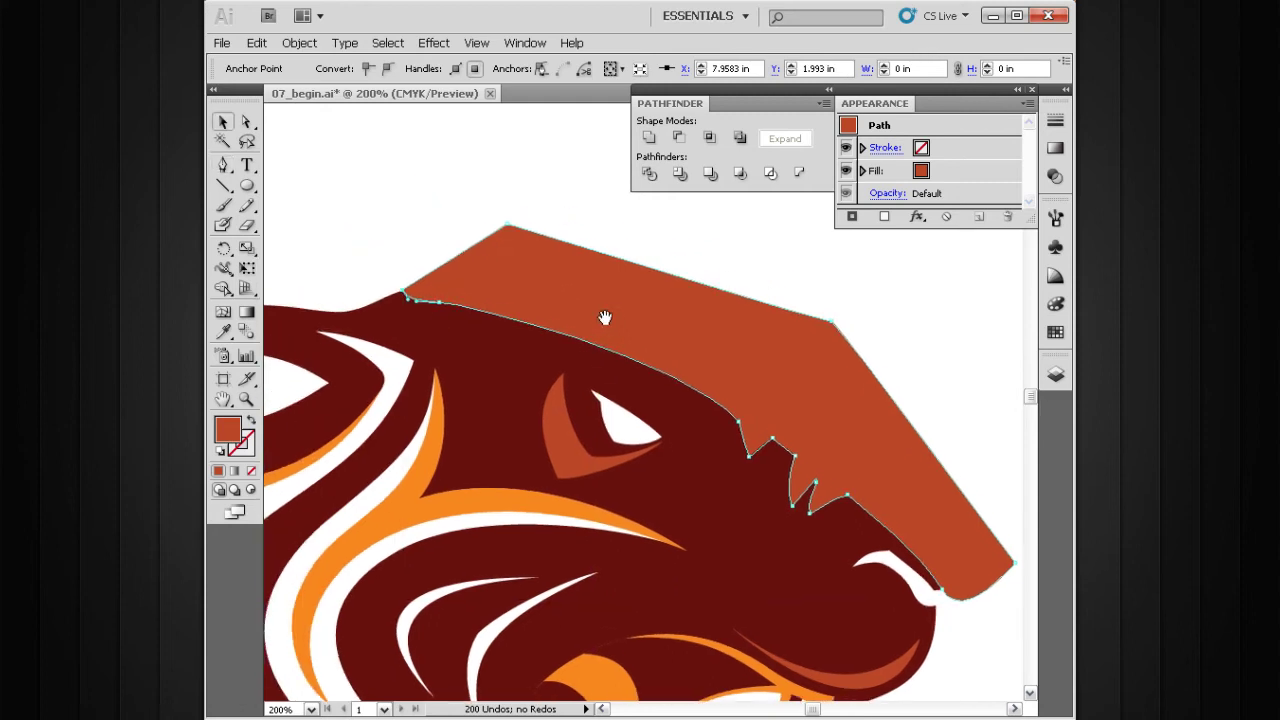
{"action": "left_click", "coordinate": [374, 263]}
{"action": "left_click", "coordinate": [465, 281]}
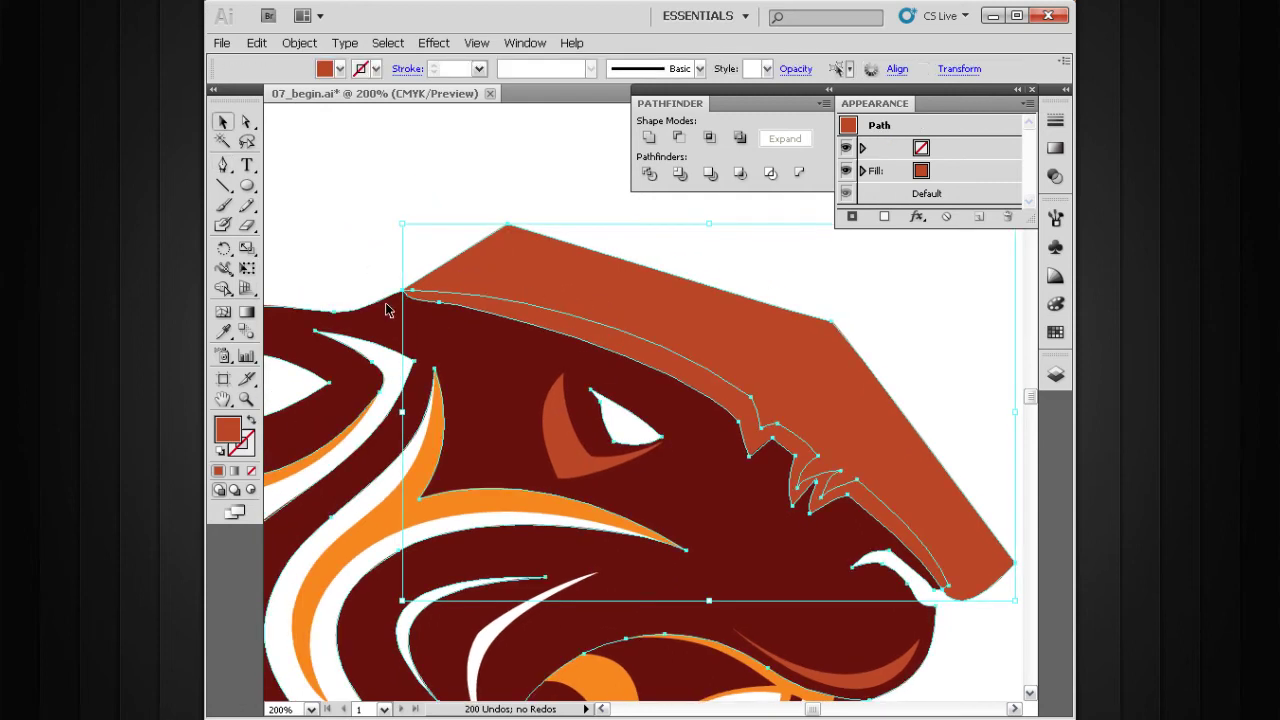
{"action": "key", "text": "ctrl+a"}
{"action": "left_click", "coordinate": [392, 264]}
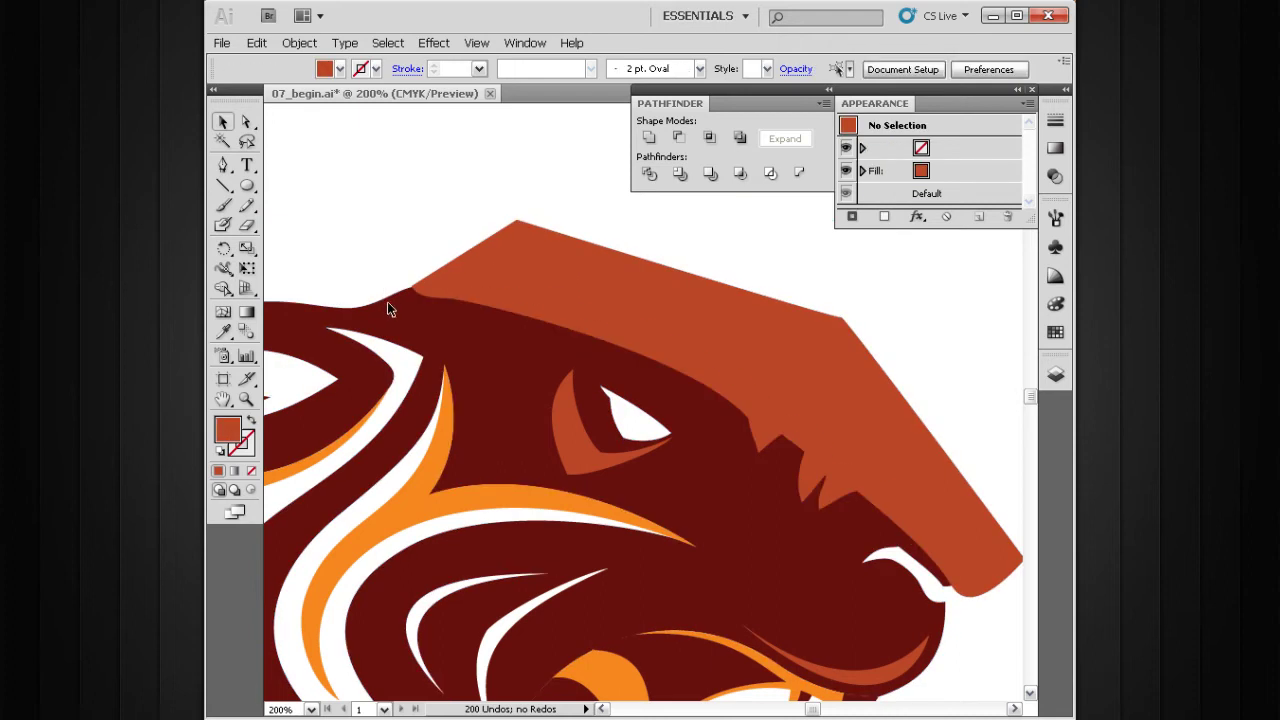
{"action": "left_click", "coordinate": [388, 301]}
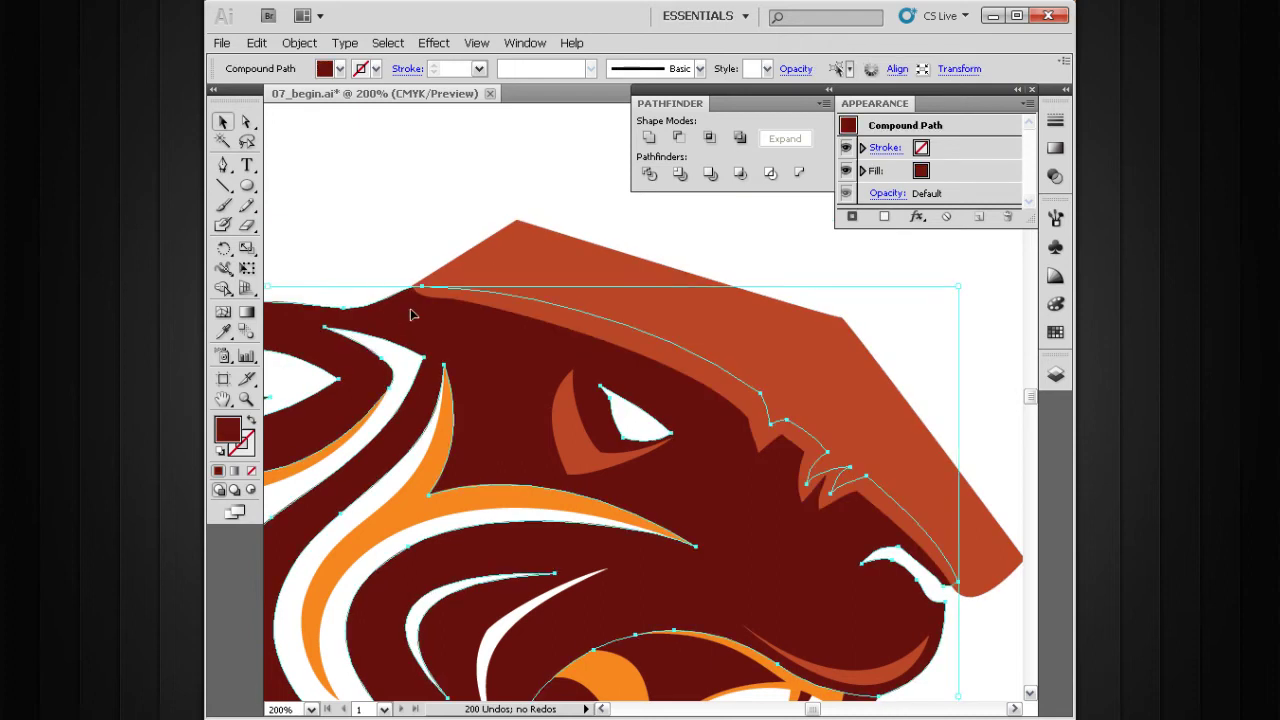
{"action": "left_click", "coordinate": [598, 262], "text": "shift"}
{"action": "left_click_drag", "start_coordinate": [665, 311], "coordinate": [684, 311]}
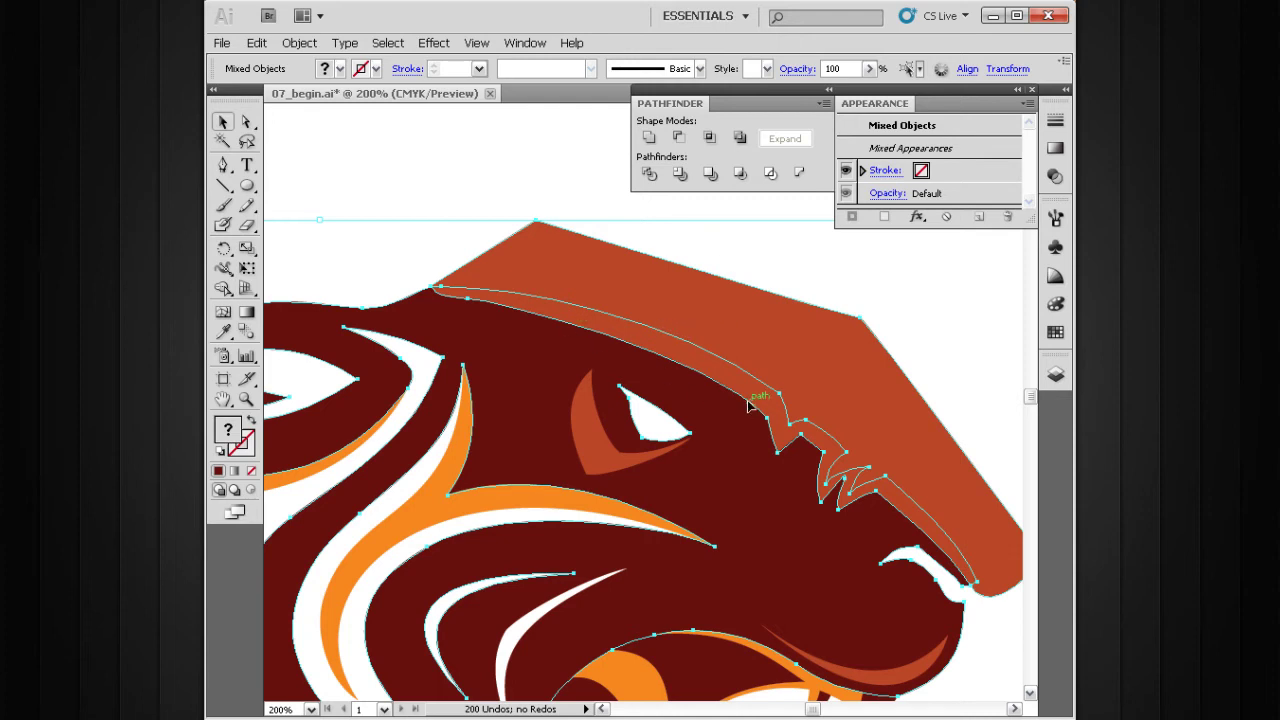
{"action": "left_click", "coordinate": [710, 139]}
- Paste the copied dark red head shape in place, send it behind the highlight shapes, and clear the selection
{"action": "key", "text": "a"}
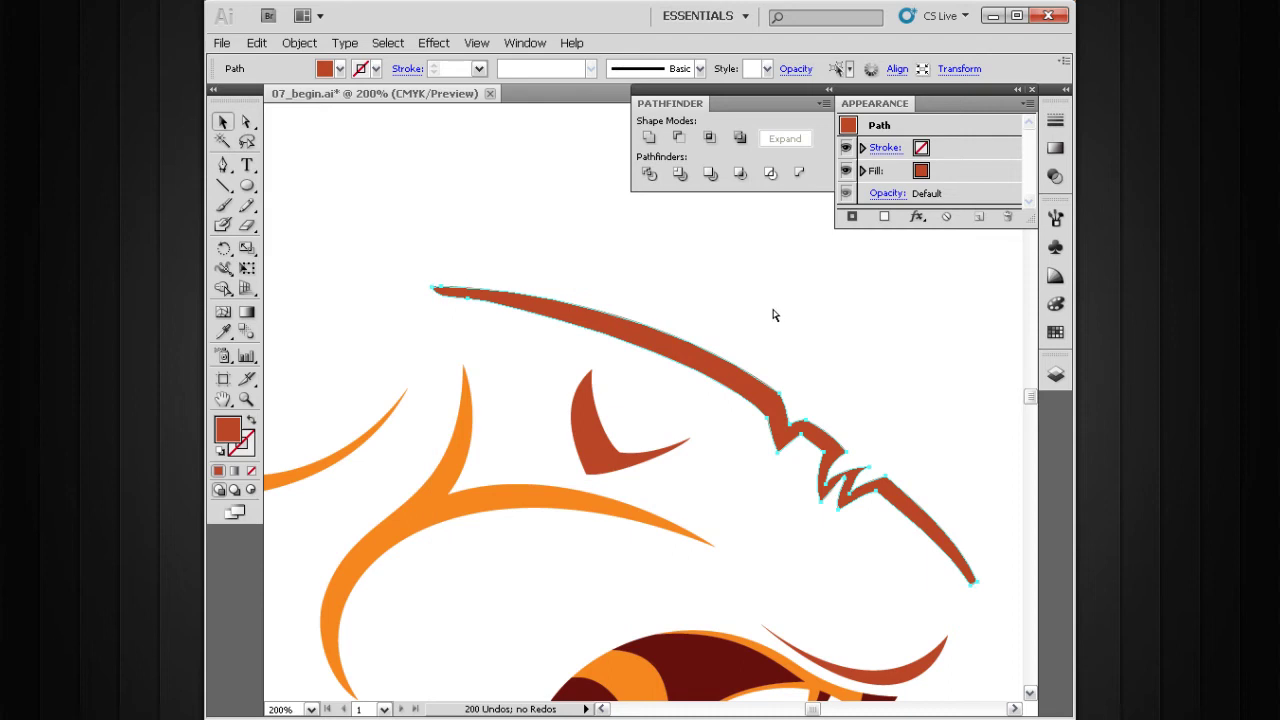
{"action": "key", "text": "ctrl+z"}
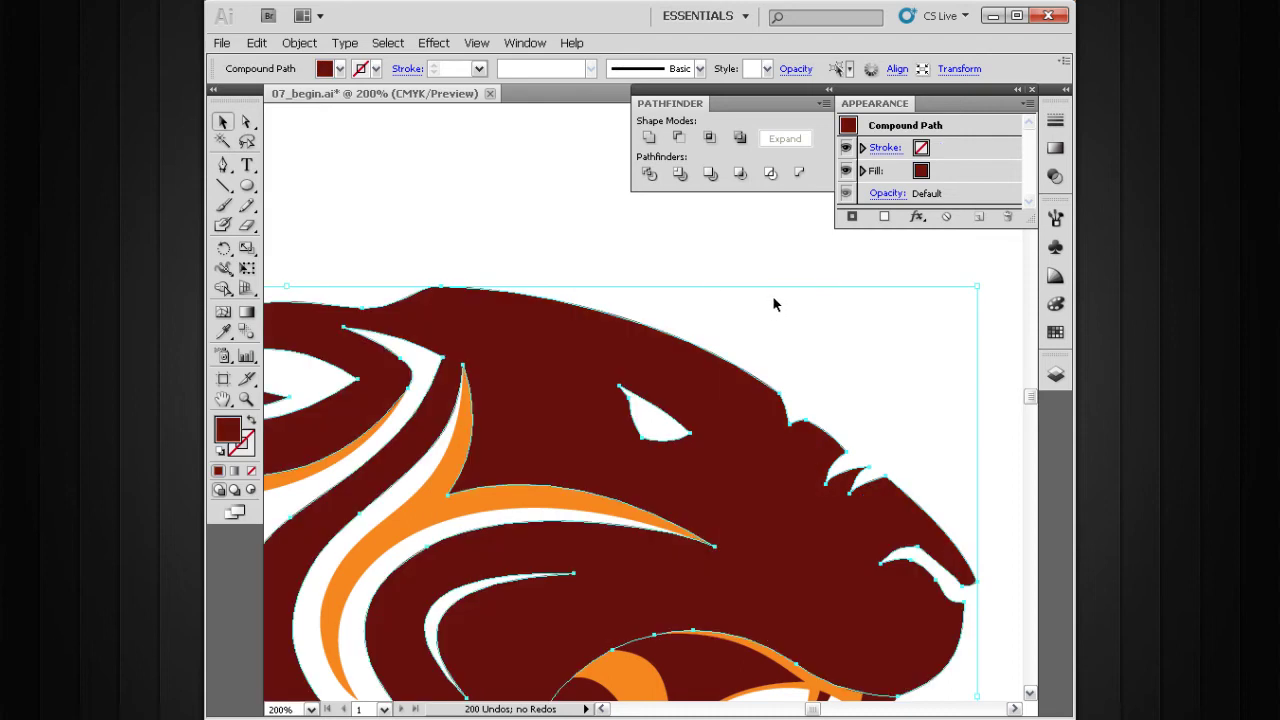
{"action": "key", "text": "a"}
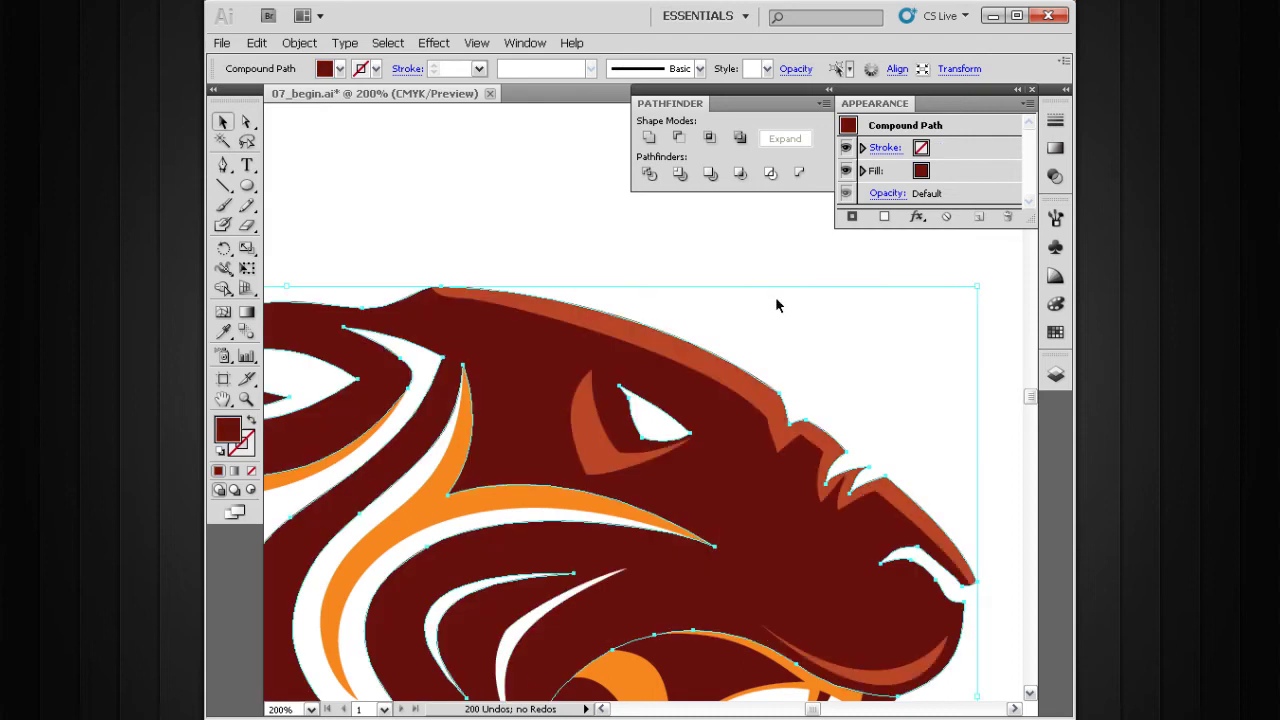
{"action": "left_click_drag", "start_coordinate": [772, 350], "coordinate": [762, 302]}
{"action": "left_click", "coordinate": [815, 299]}
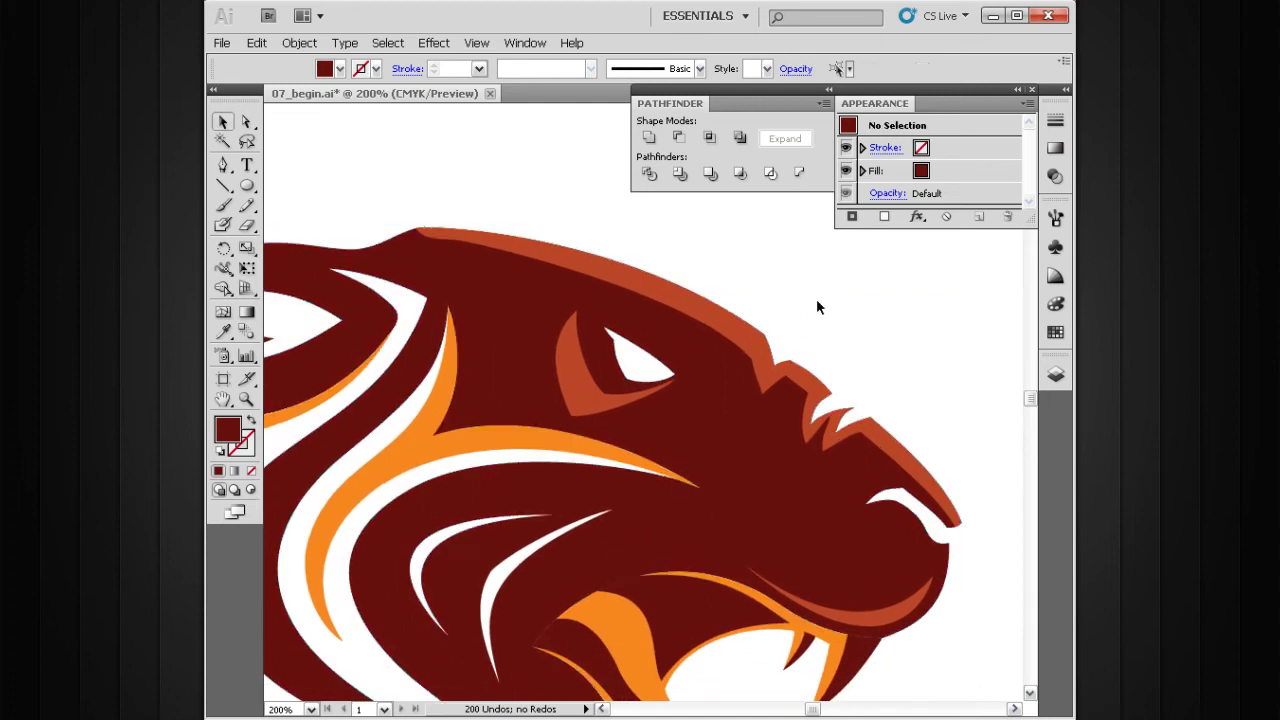
- Try to smooth the forehead highlight's lower edge near the crown by reshaping its second anchor's curve
{"action": "left_click_drag", "start_coordinate": [776, 369], "coordinate": [770, 324]}
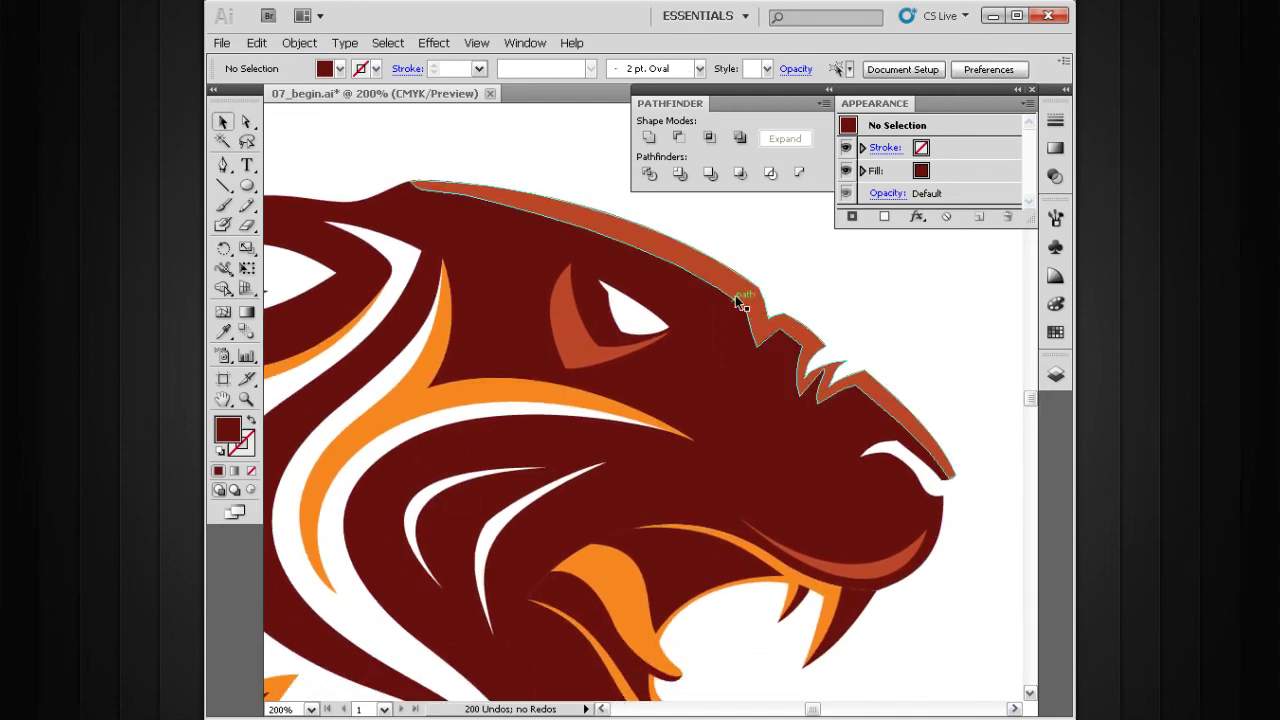
{"action": "left_click_drag", "start_coordinate": [704, 278], "coordinate": [740, 320]}
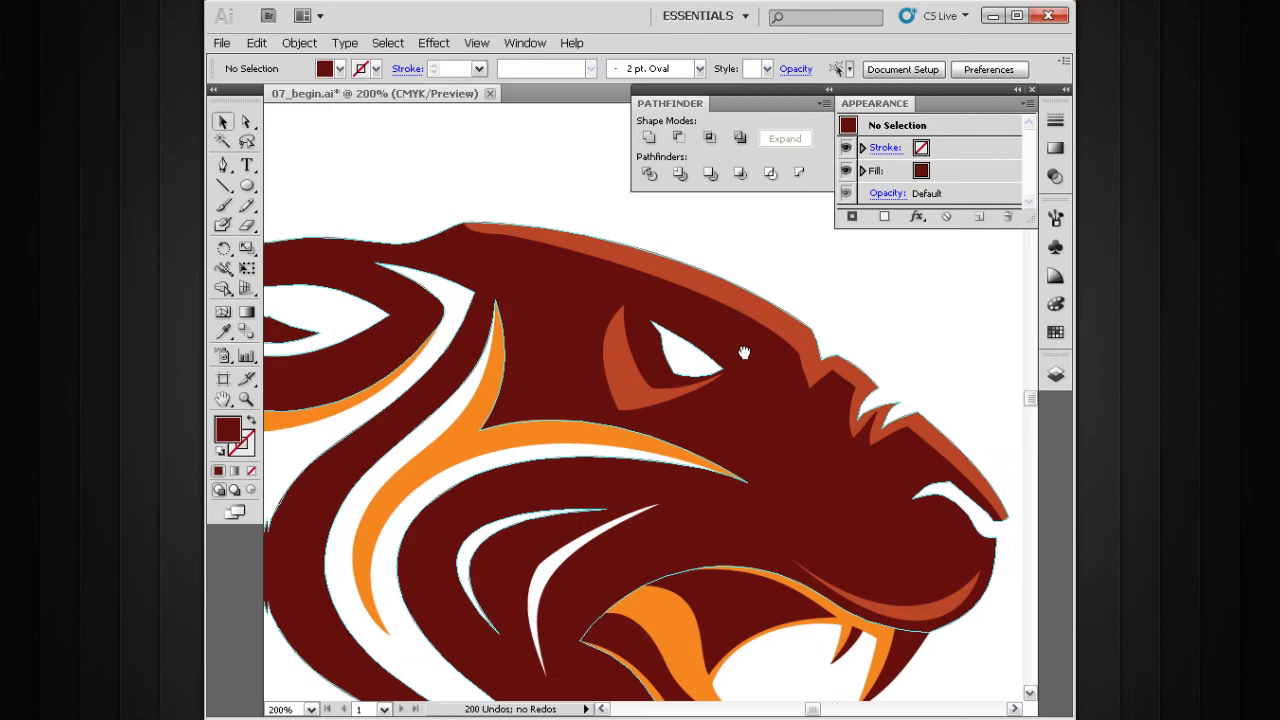
{"action": "scroll", "coordinate": [688, 292], "scroll_direction": "up", "scroll_amount": 1}
{"action": "key", "text": "ctrl+space"}
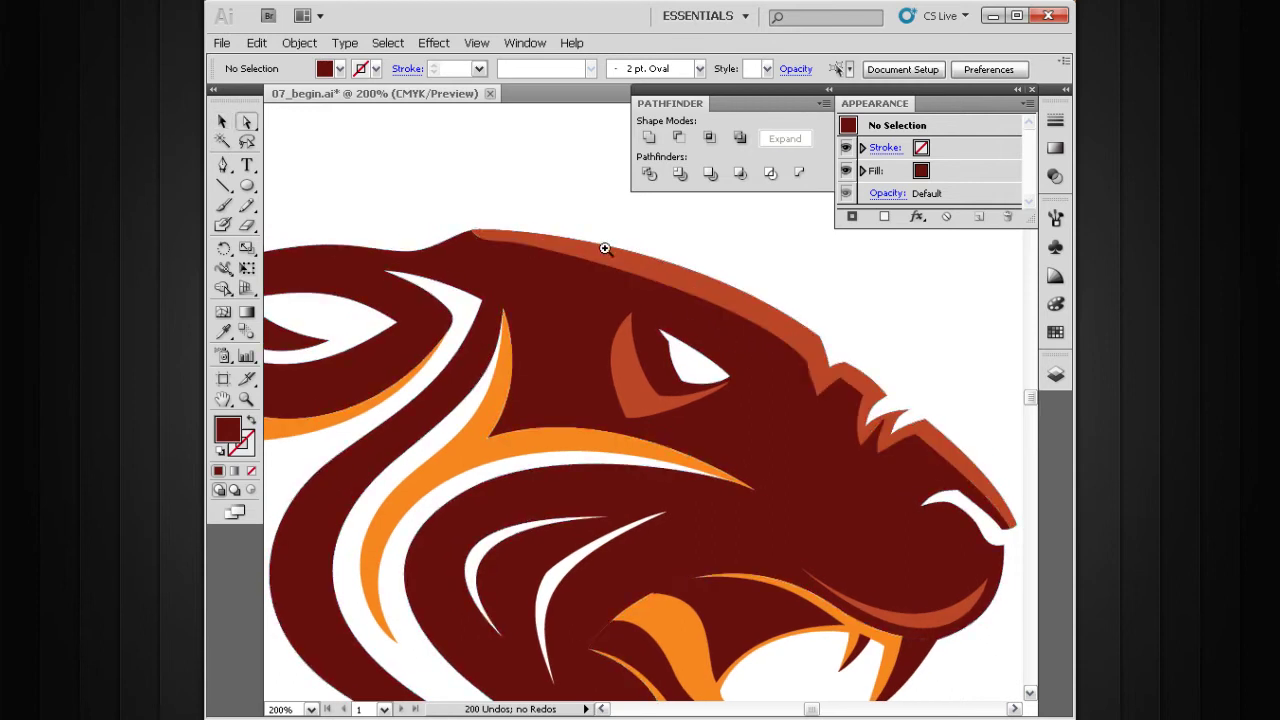
{"action": "left_click_drag", "start_coordinate": [829, 271], "coordinate": [510, 356]}
{"action": "left_click", "coordinate": [553, 311]}
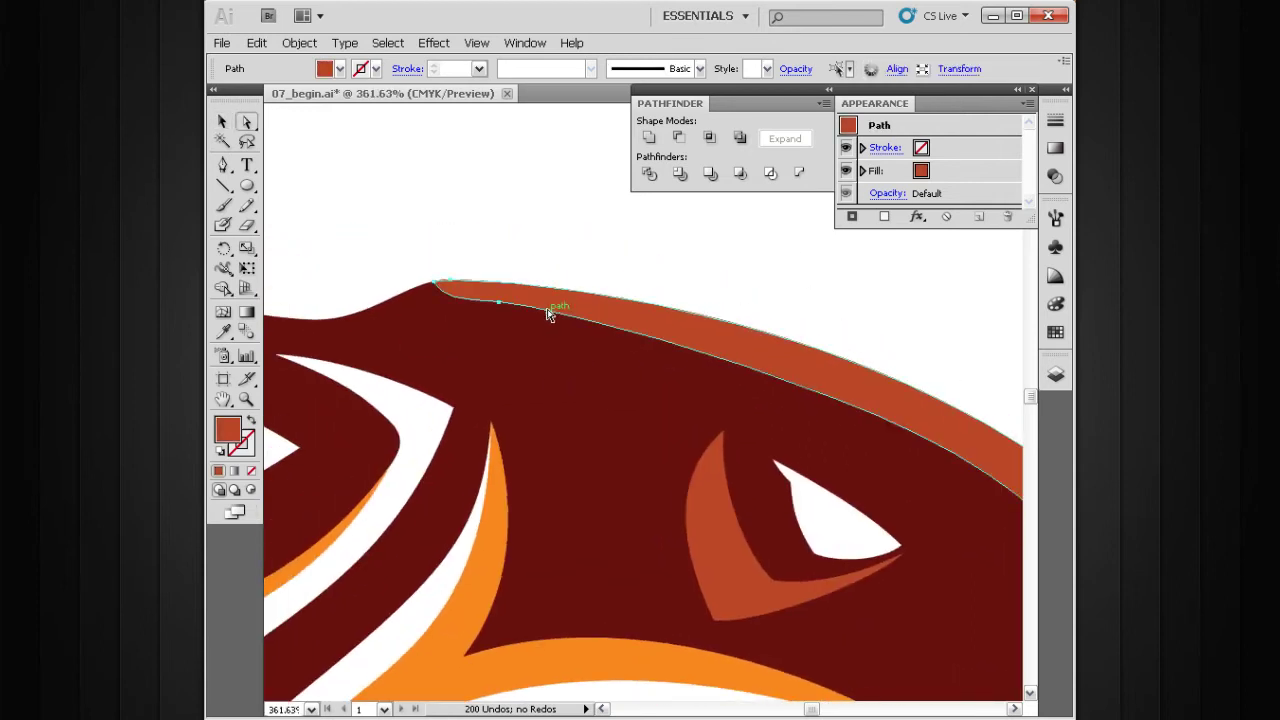
{"action": "left_click", "coordinate": [503, 306]}
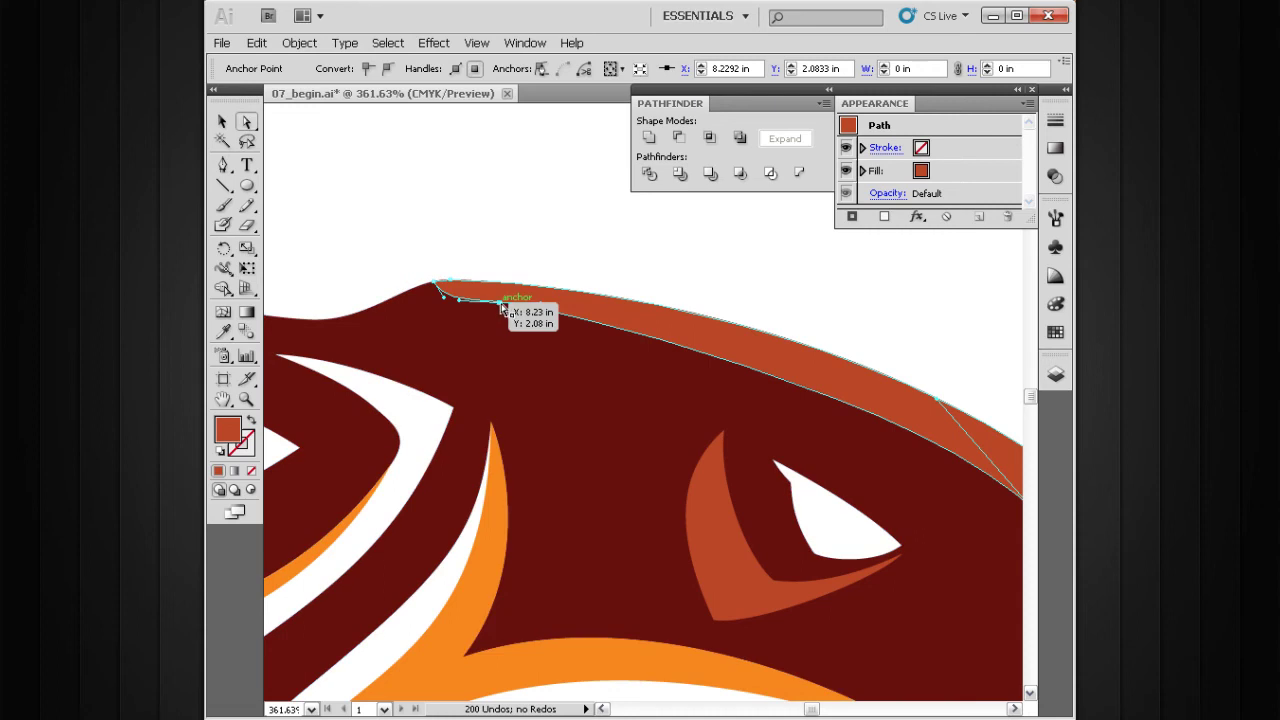
{"action": "left_click_drag", "start_coordinate": [502, 307], "coordinate": [645, 327]}
{"action": "left_click", "coordinate": [776, 318]}
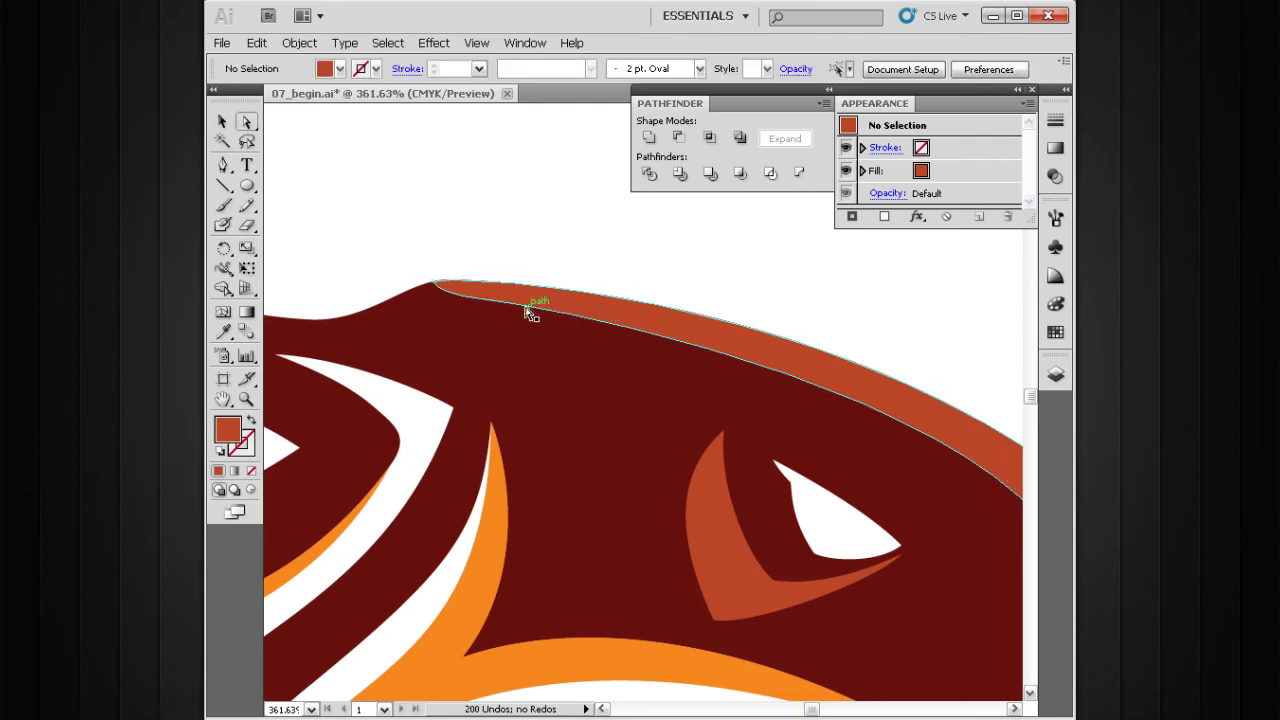
{"action": "key", "text": "ctrl+z"}
{"action": "key", "text": "ctrl+z"}
{"action": "key", "text": "ctrl+z"}
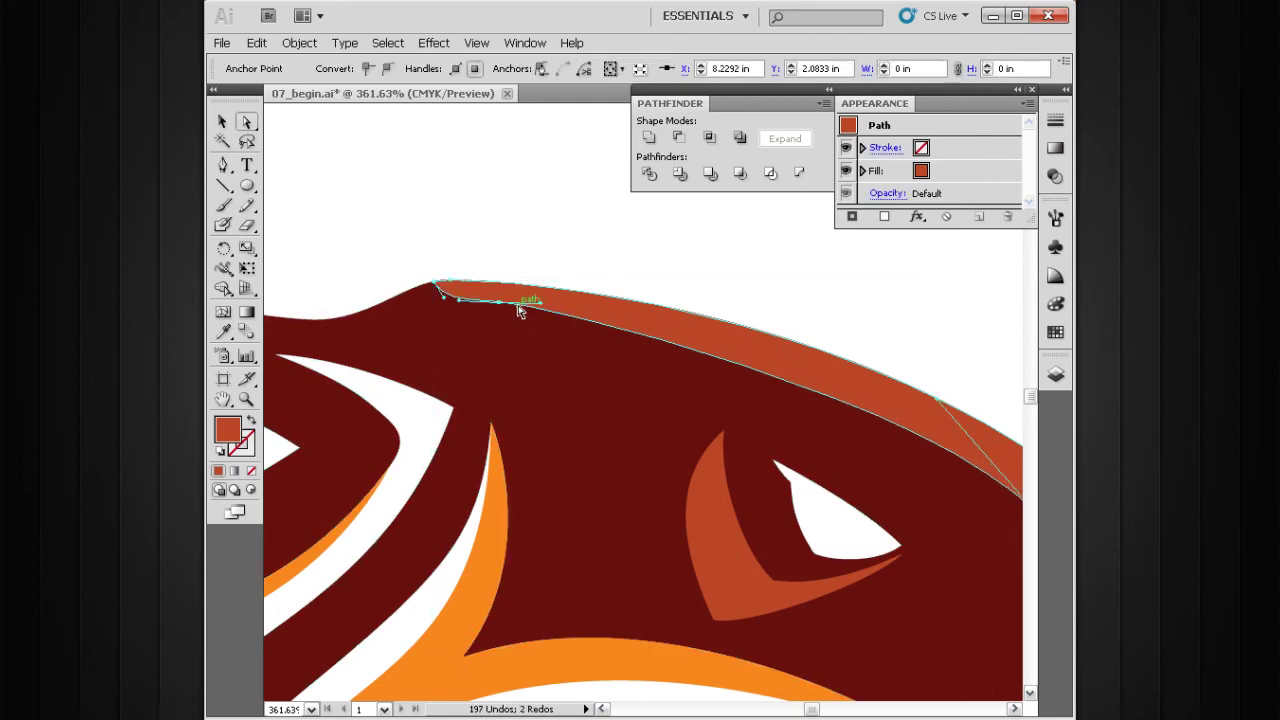
- Lengthen the forward handle of the highlight's lower anchor near the crown and realign its rear handle to smooth the edge
{"action": "left_click_drag", "start_coordinate": [545, 310], "coordinate": [633, 317]}
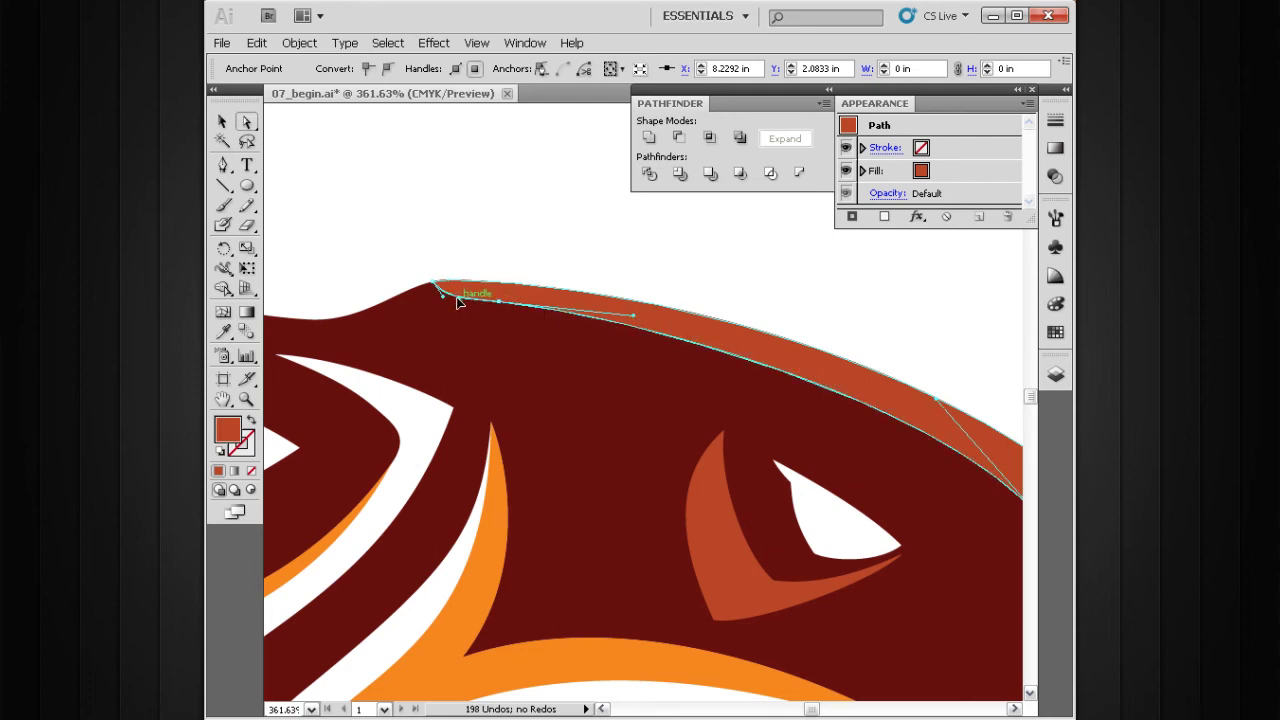
{"action": "left_click_drag", "start_coordinate": [454, 302], "coordinate": [455, 302]}
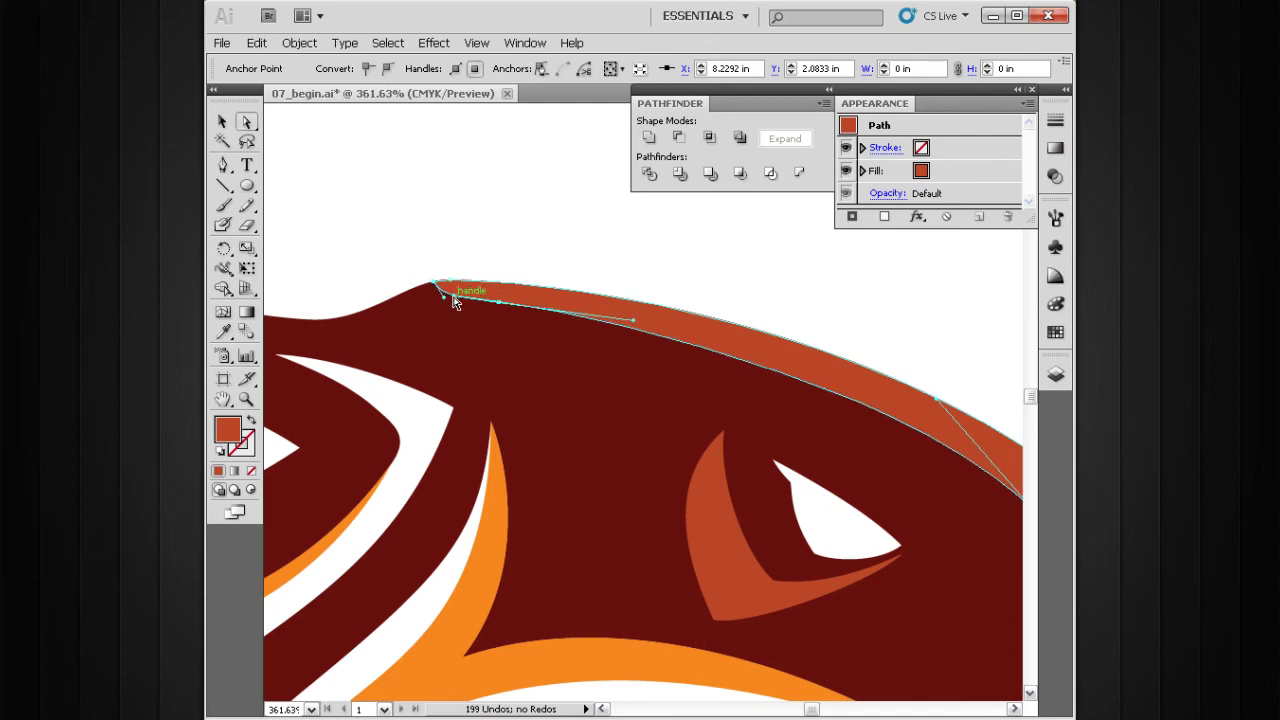
{"action": "left_click", "coordinate": [515, 240]}
- Redirect the tip anchor's handle on the dark spike between the muzzle wrinkles to bend the edge facing the eye
{"action": "left_click_drag", "start_coordinate": [618, 351], "coordinate": [502, 257]}
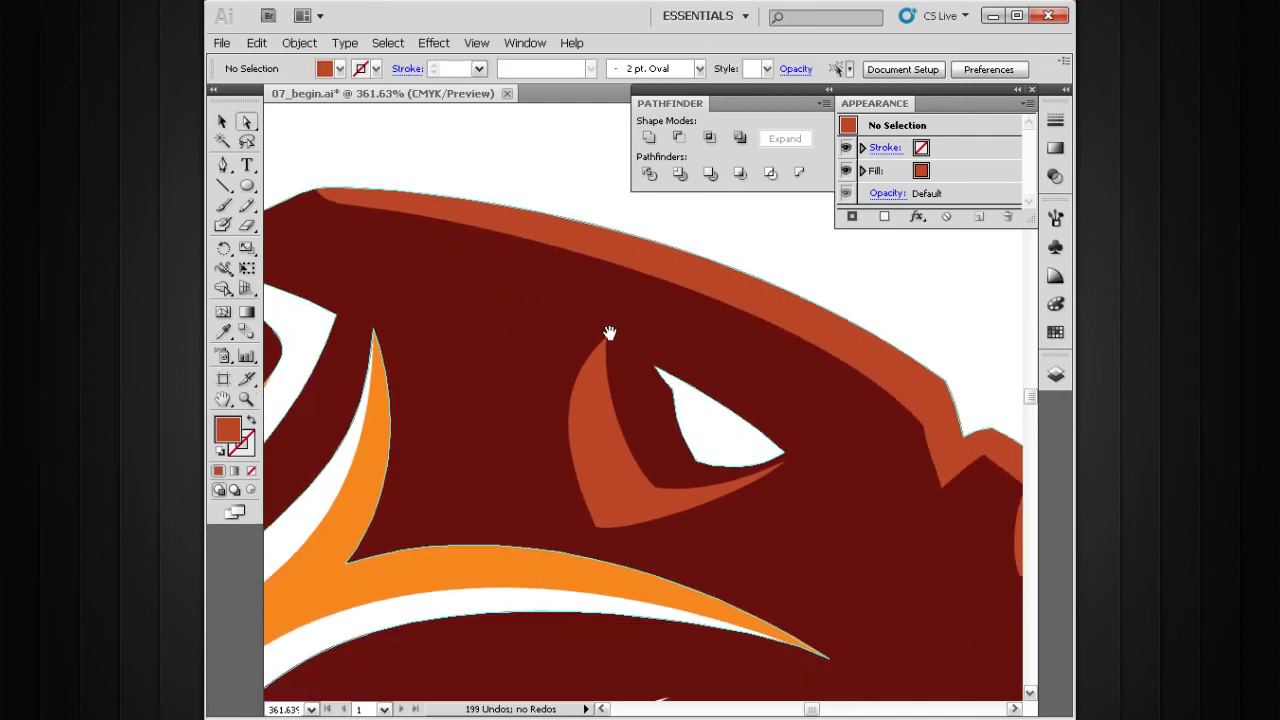
{"action": "left_click", "coordinate": [682, 366], "text": "ctrl+alt"}
{"action": "left_click_drag", "start_coordinate": [748, 456], "coordinate": [523, 280]}
{"action": "left_click_drag", "start_coordinate": [944, 312], "coordinate": [500, 536]}
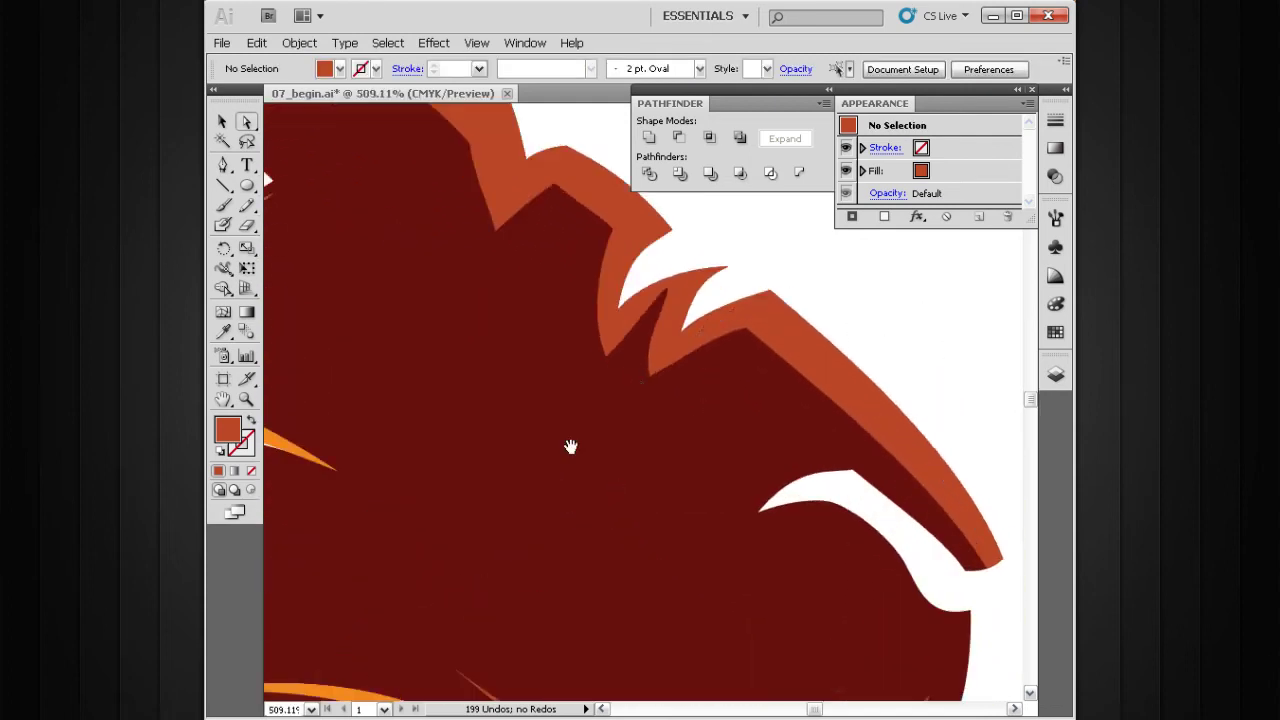
{"action": "left_click_drag", "start_coordinate": [639, 395], "coordinate": [661, 463]}
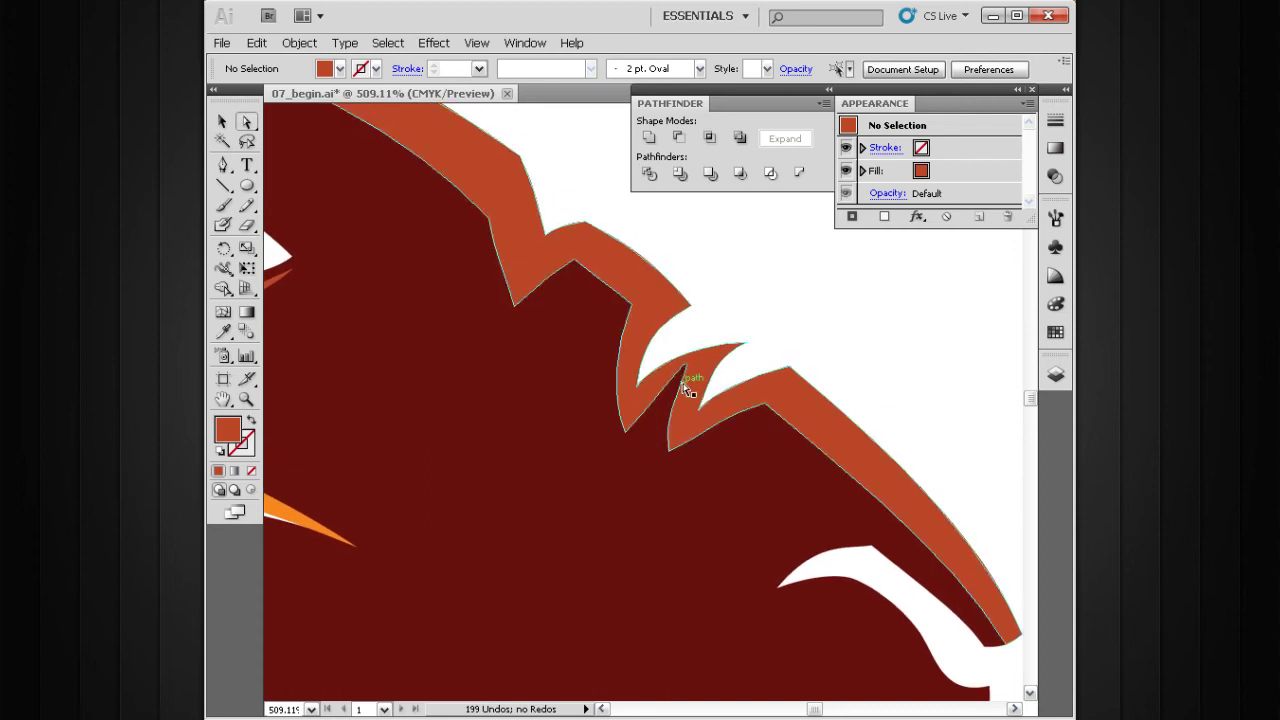
{"action": "left_click", "coordinate": [678, 420], "text": "ctrl+alt"}
{"action": "left_click", "coordinate": [676, 423], "text": "ctrl+alt"}
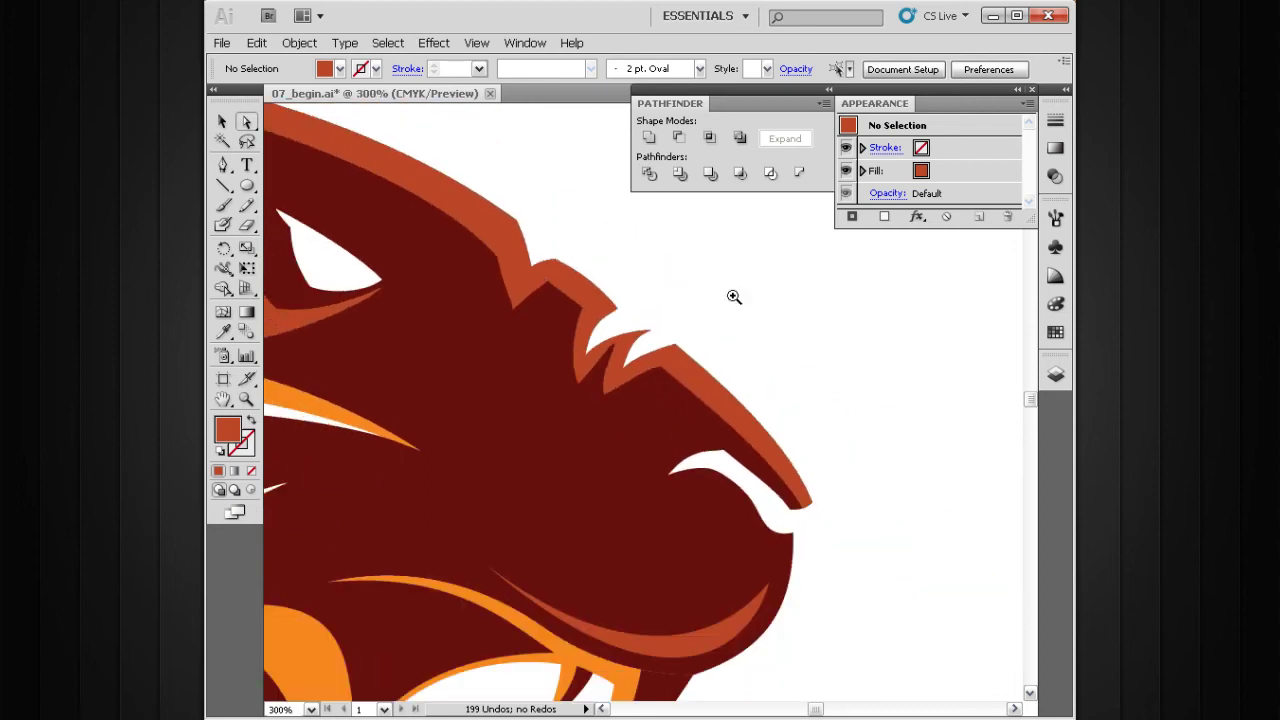
{"action": "left_click_drag", "start_coordinate": [780, 280], "coordinate": [600, 452]}
{"action": "left_click", "coordinate": [634, 266]}
{"action": "left_click", "coordinate": [630, 270]}
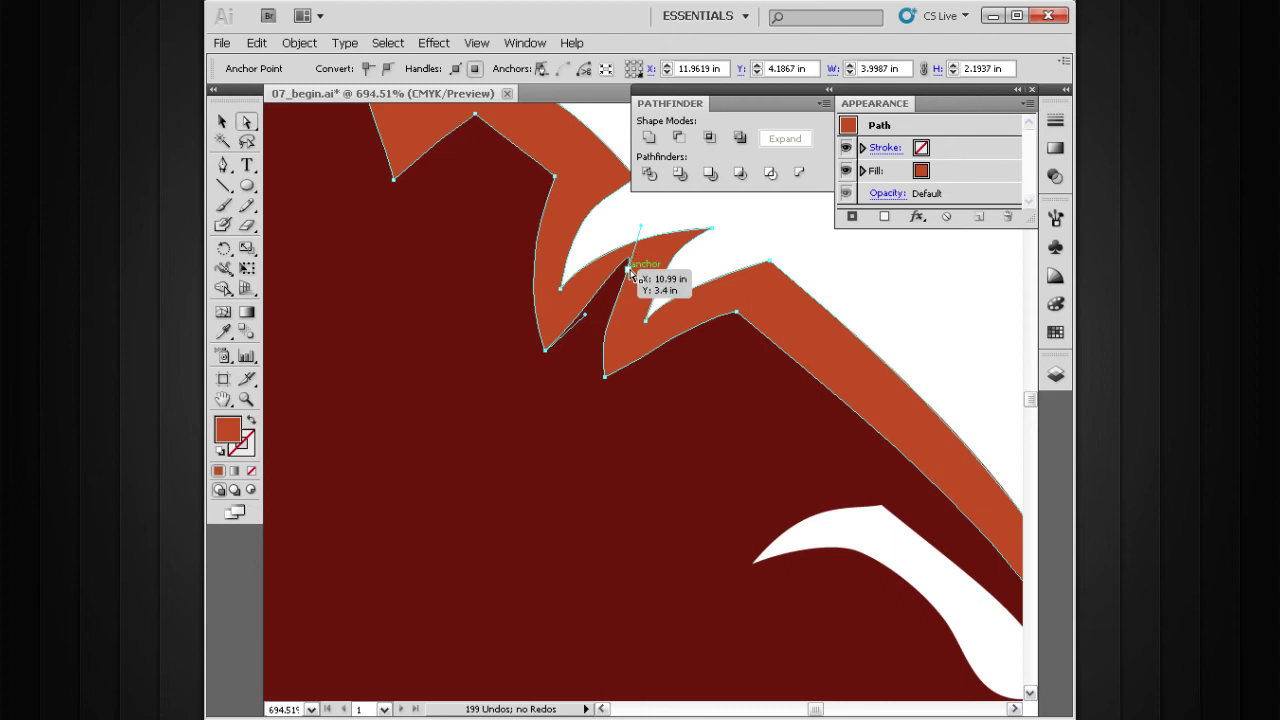
{"action": "left_click_drag", "start_coordinate": [641, 229], "coordinate": [610, 287]}
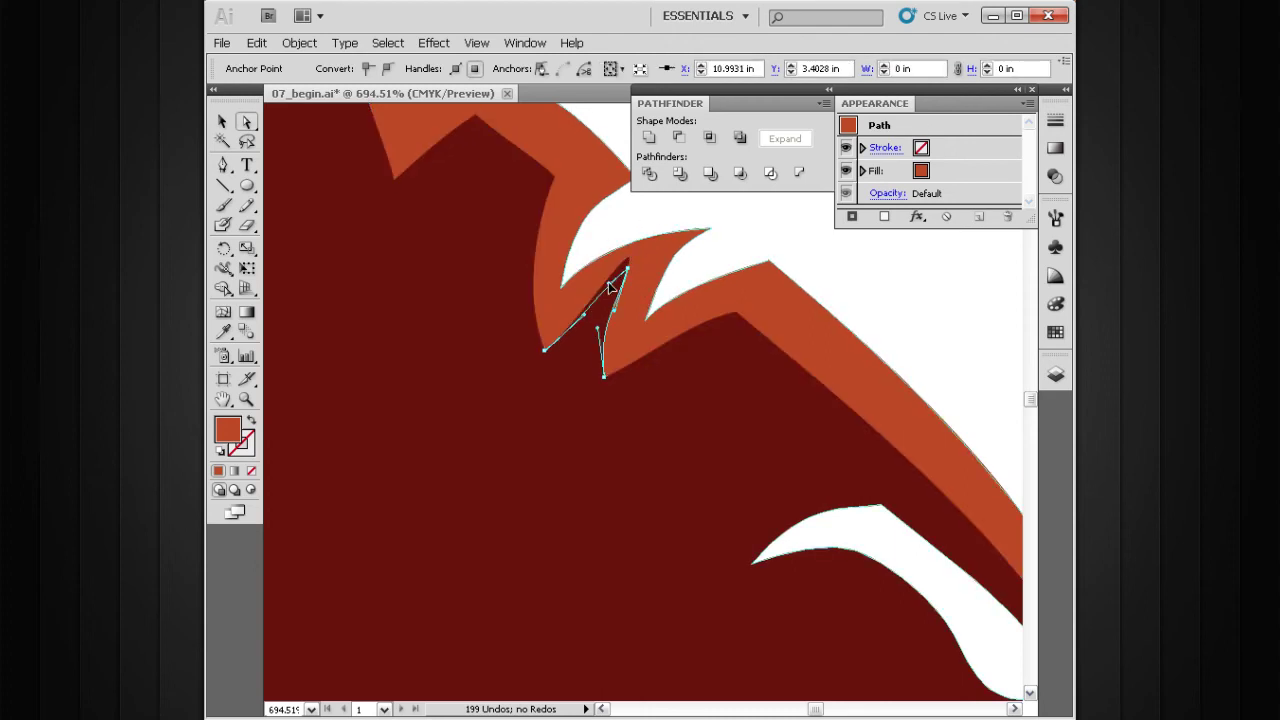
{"action": "left_click", "coordinate": [584, 313]}
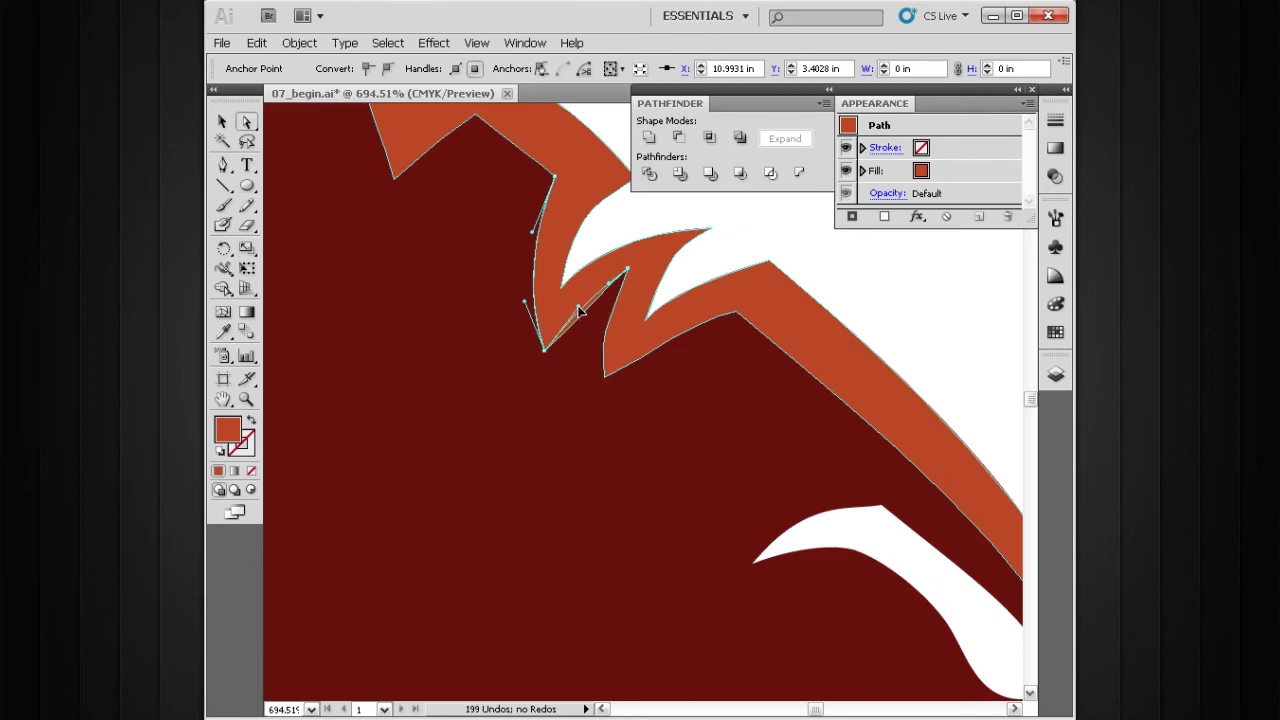
- Refine both side curves of the dark muzzle spike from its base anchors, and move its tip slightly farther out
{"action": "left_click", "coordinate": [604, 342]}
{"action": "left_click_drag", "start_coordinate": [578, 308], "coordinate": [615, 326]}
{"action": "left_click", "coordinate": [605, 377]}
{"action": "key", "text": "ctrl+z"}
{"action": "left_click", "coordinate": [617, 302]}
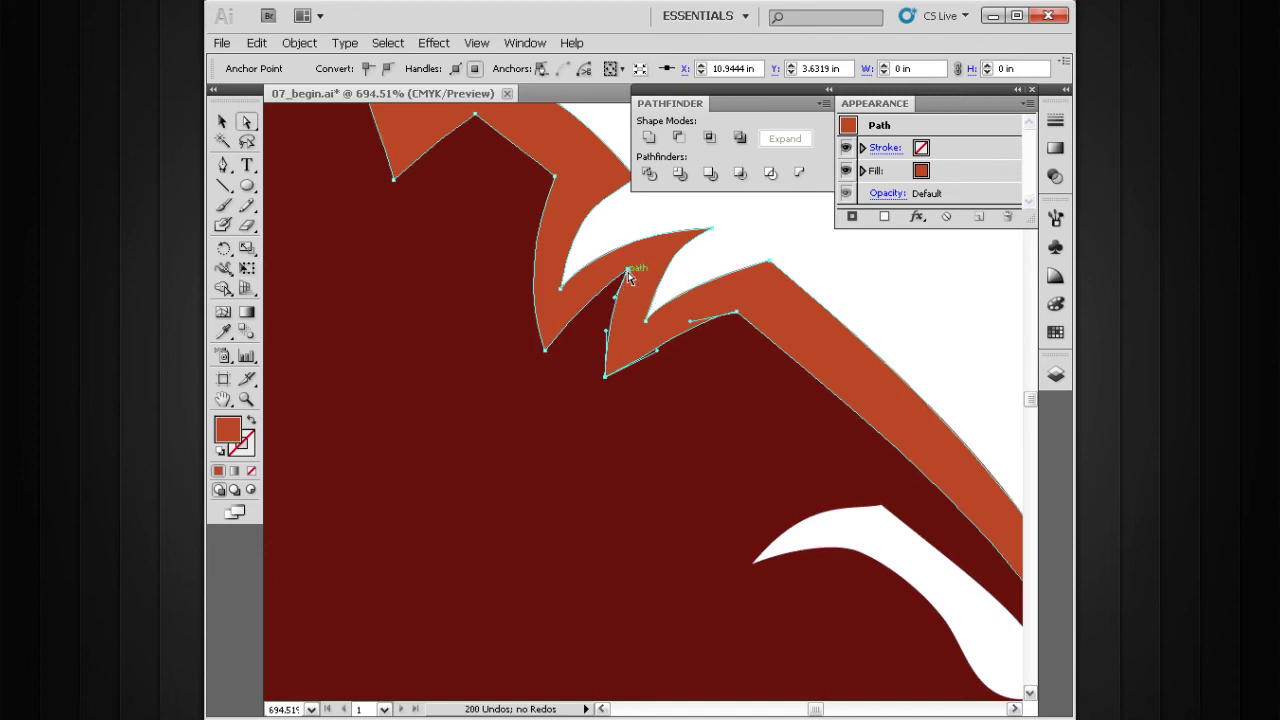
{"action": "left_click_drag", "start_coordinate": [628, 272], "coordinate": [633, 266]}
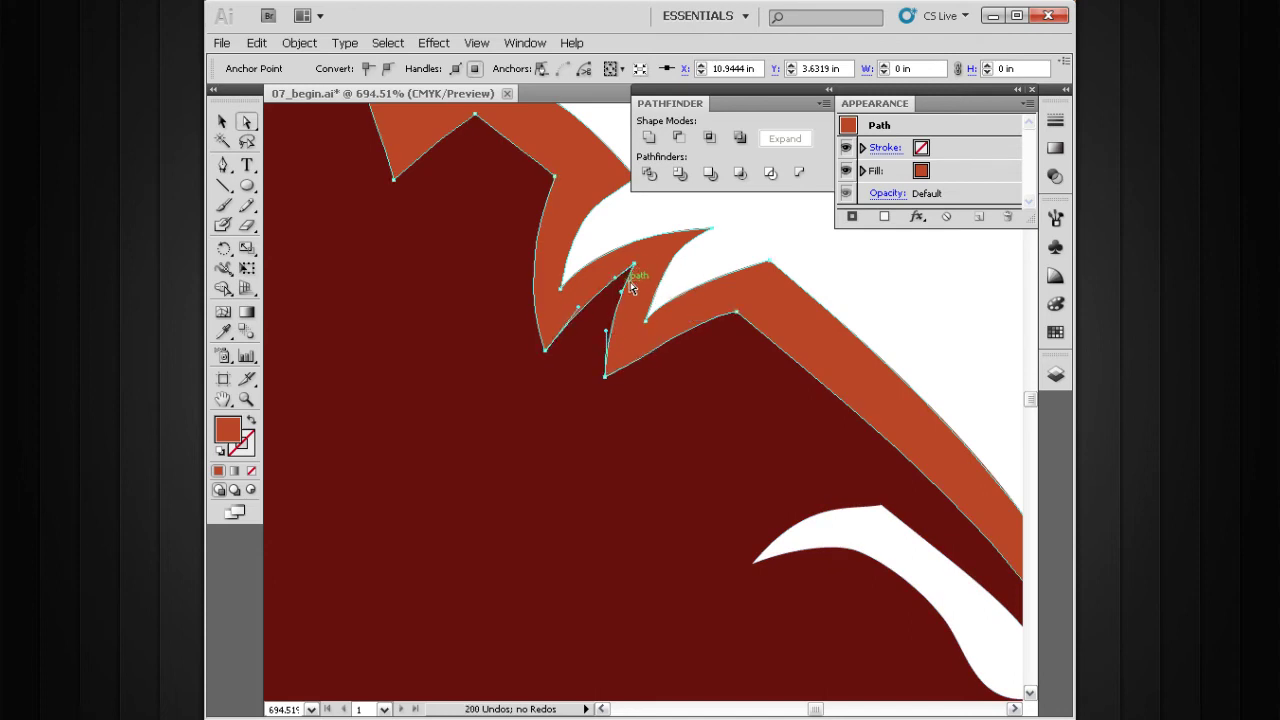
{"action": "left_click_drag", "start_coordinate": [672, 330], "coordinate": [650, 352]}
{"action": "left_click", "coordinate": [649, 387], "text": "ctrl+alt"}
{"action": "left_click", "coordinate": [649, 387], "text": "ctrl+alt"}
{"action": "left_click", "coordinate": [649, 387], "text": "ctrl+alt"}
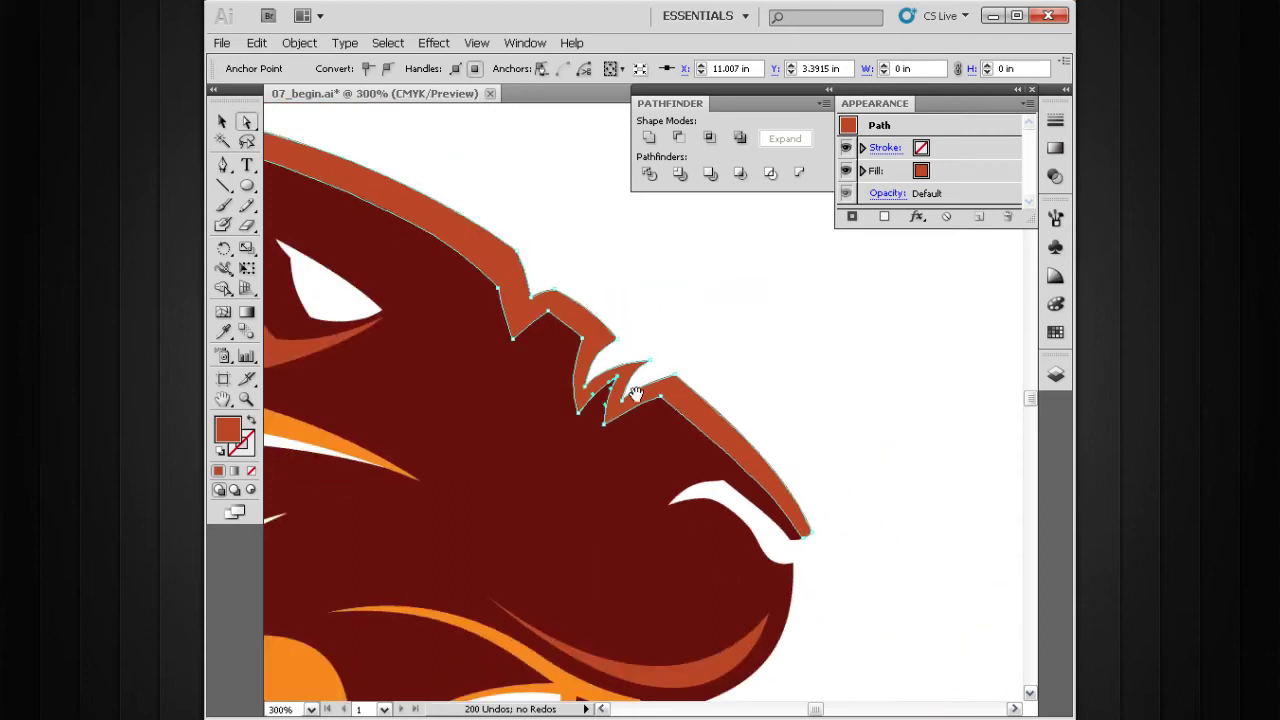
{"action": "left_click", "coordinate": [605, 424]}
{"action": "left_click_drag", "start_coordinate": [627, 413], "coordinate": [677, 375]}
{"action": "left_click", "coordinate": [686, 323]}
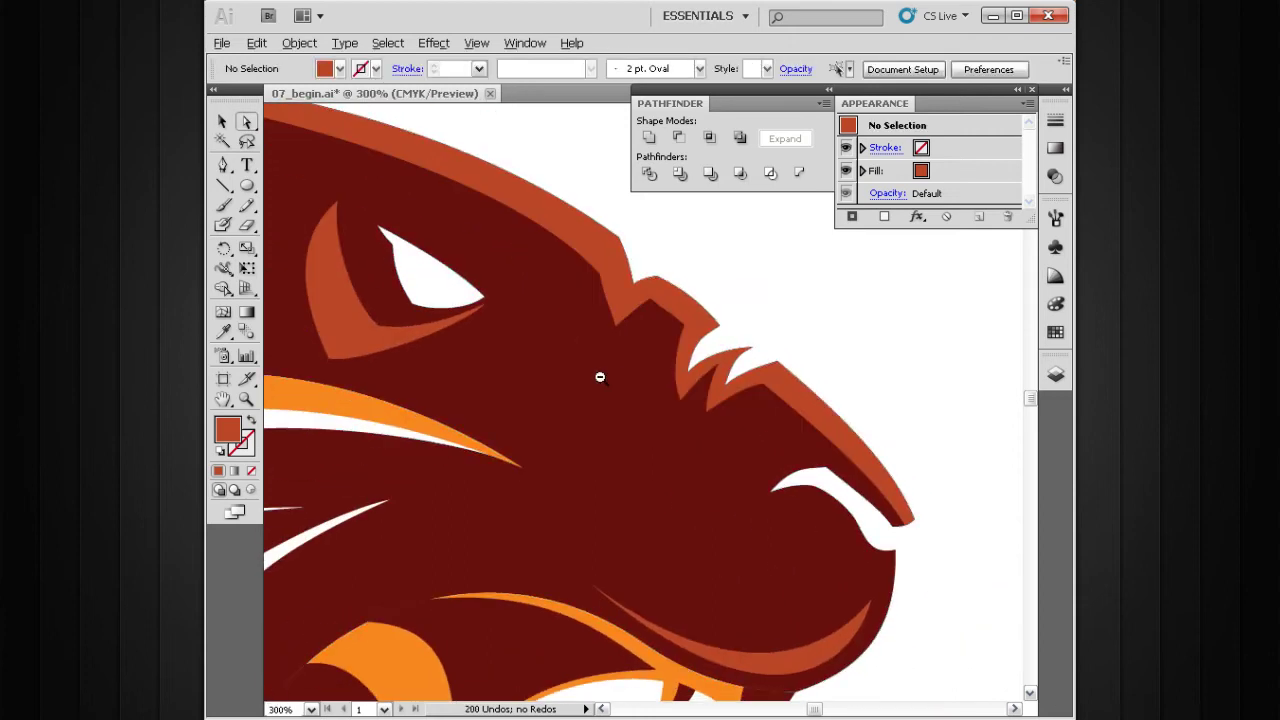
- Draw the lower edge of an ear highlight with the Pen tool, curving from the ear's rear tip to above its front fold
{"action": "left_click", "coordinate": [600, 376], "text": "ctrl+alt"}
{"action": "left_click", "coordinate": [599, 375], "text": "ctrl+alt"}
{"action": "left_click_drag", "start_coordinate": [523, 400], "coordinate": [667, 403]}
{"action": "left_click_drag", "start_coordinate": [555, 387], "coordinate": [623, 421]}
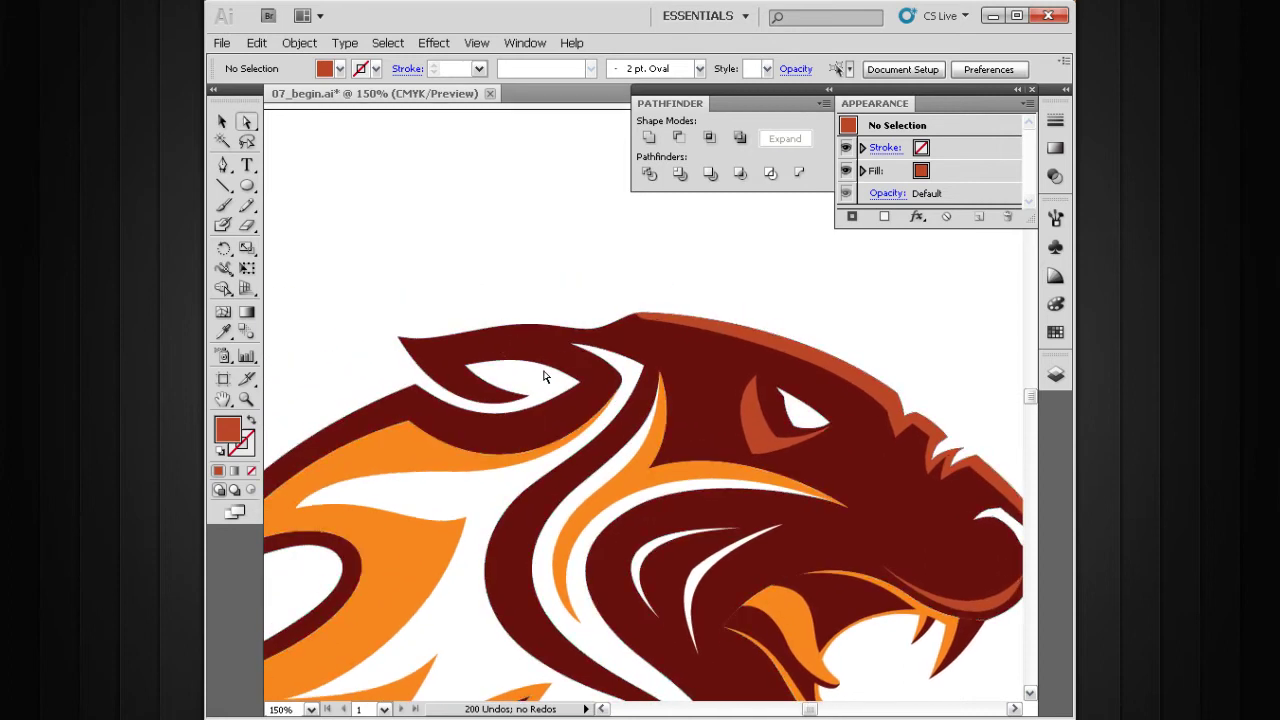
{"action": "key", "text": "p"}
{"action": "key", "text": "ctrl+space"}
{"action": "left_click_drag", "start_coordinate": [695, 271], "coordinate": [329, 561]}
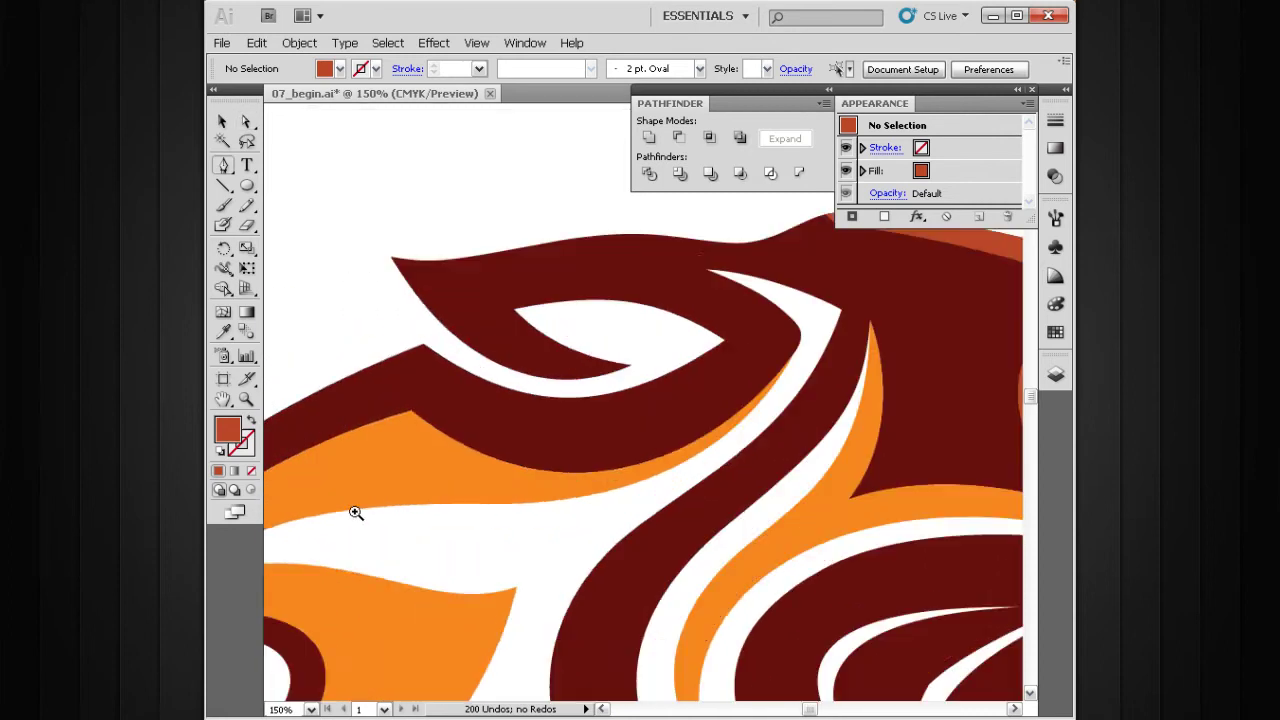
{"action": "left_click_drag", "start_coordinate": [563, 374], "coordinate": [497, 443]}
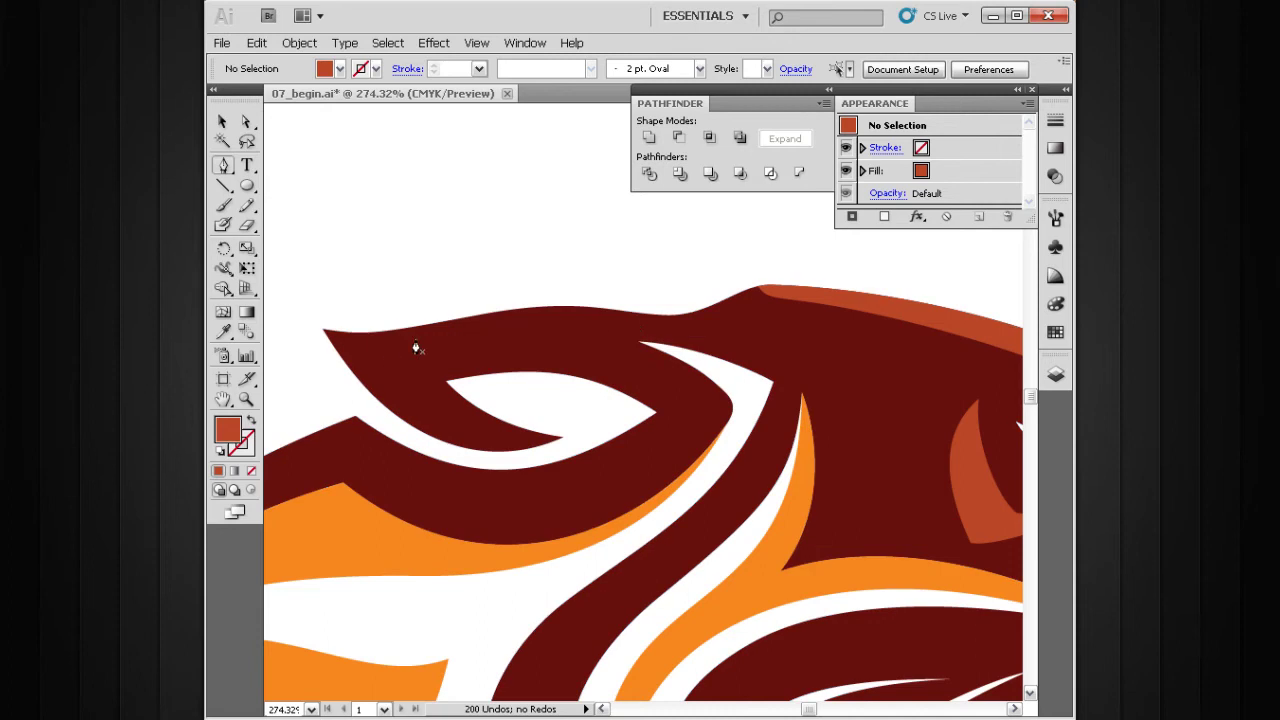
{"action": "left_click_drag", "start_coordinate": [806, 274], "coordinate": [768, 290]}
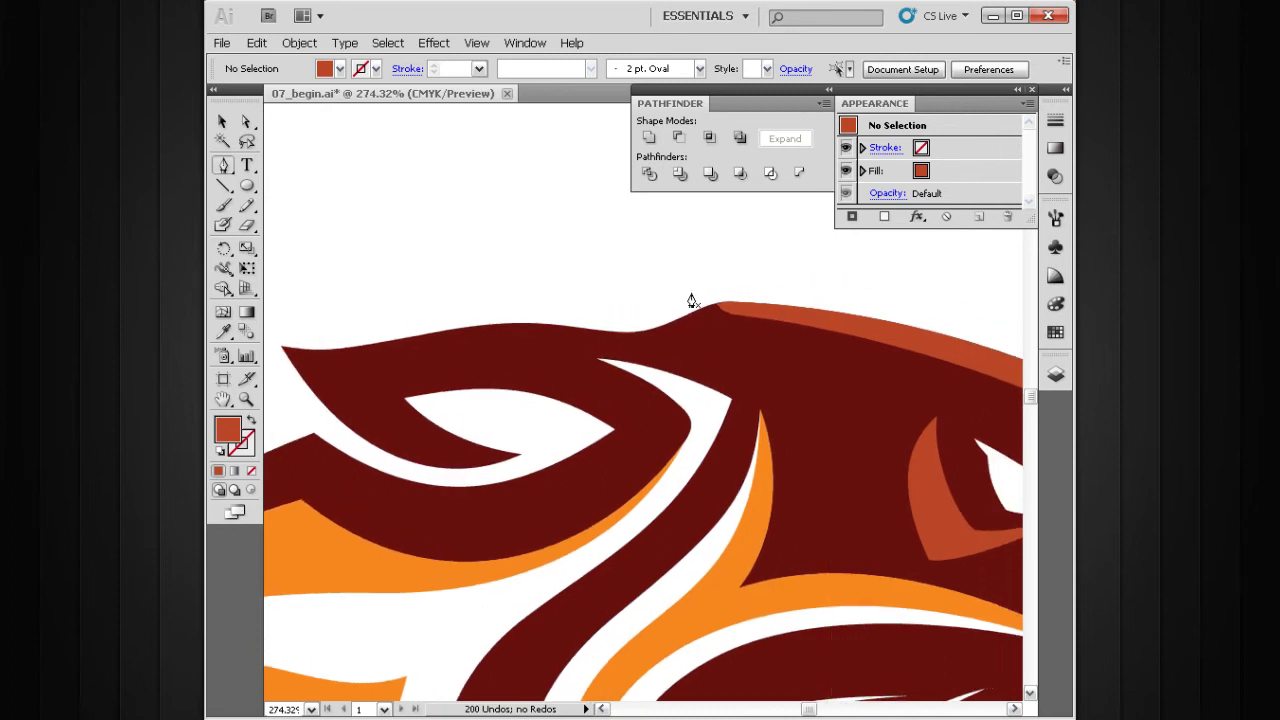
{"action": "left_click_drag", "start_coordinate": [500, 368], "coordinate": [562, 376]}
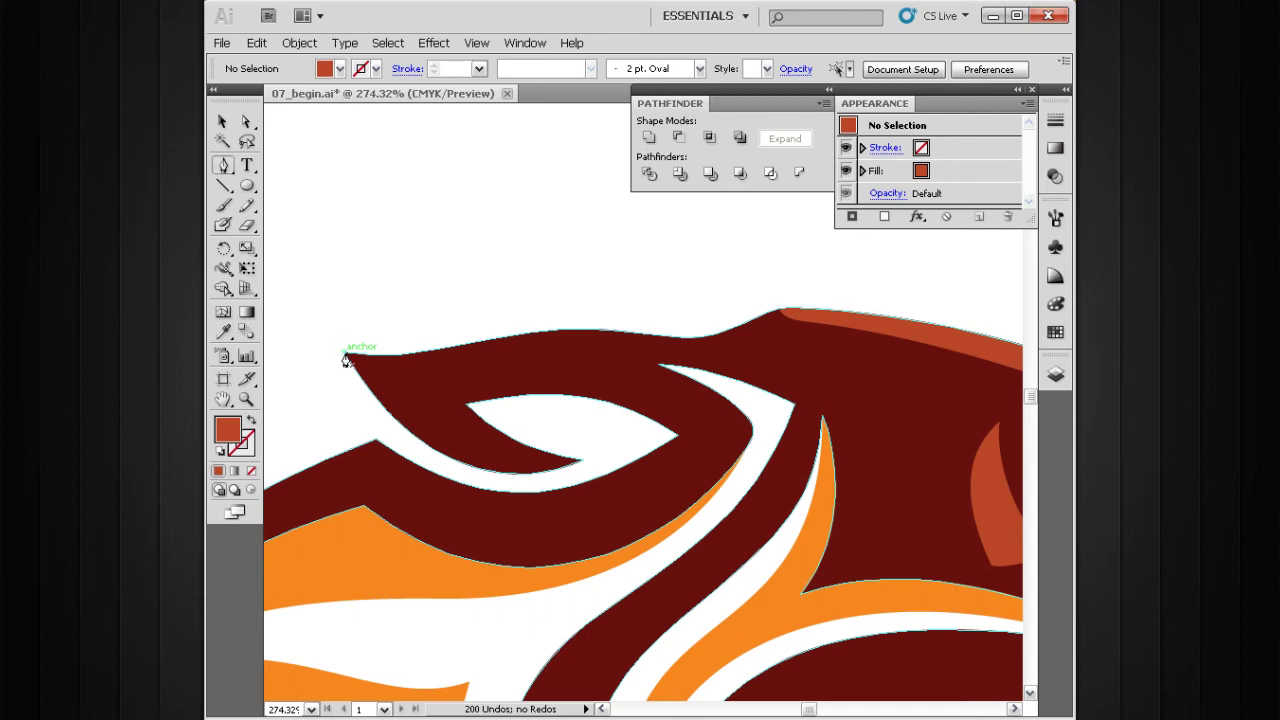
{"action": "left_click_drag", "start_coordinate": [360, 372], "coordinate": [390, 384]}
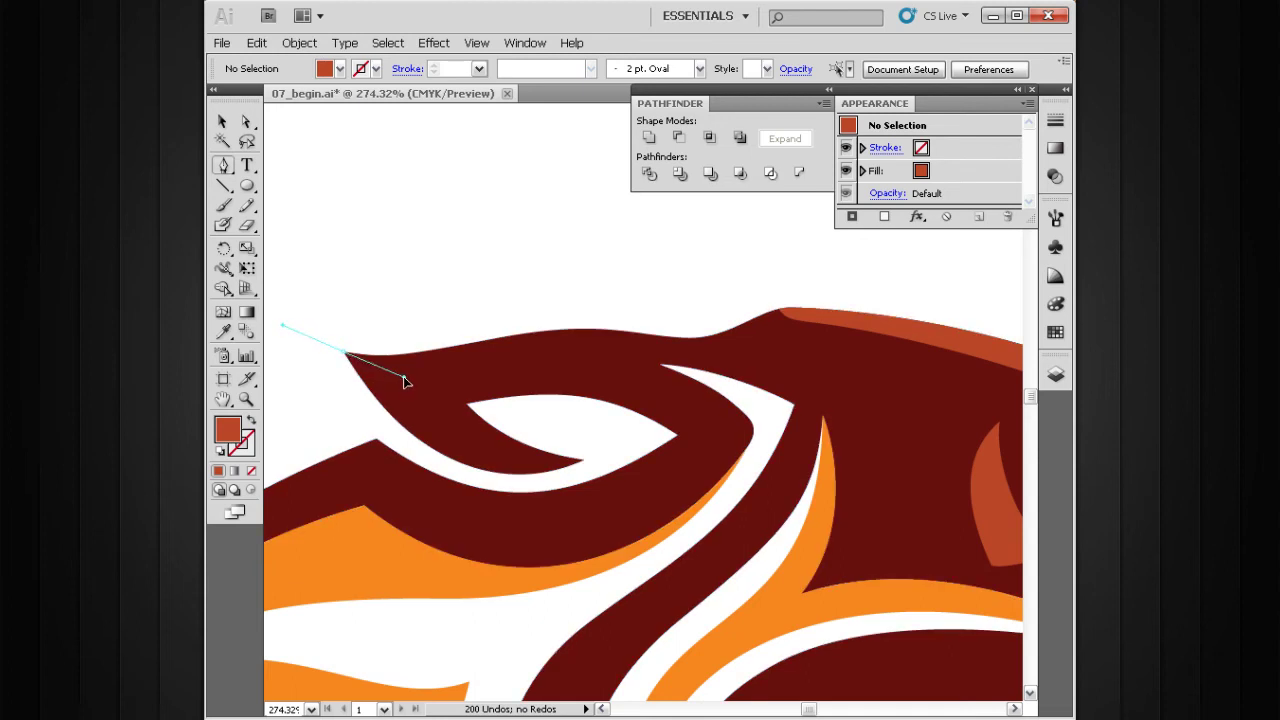
{"action": "left_click_drag", "start_coordinate": [405, 381], "coordinate": [405, 379]}
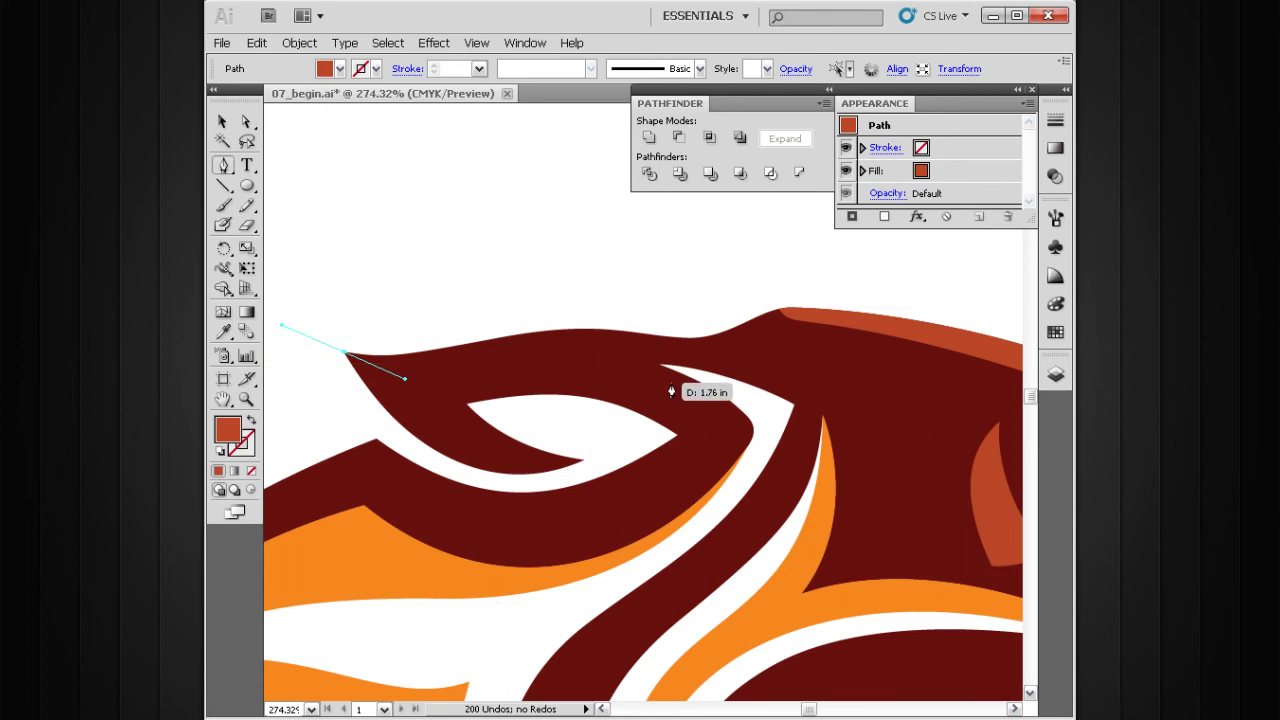
{"action": "left_click_drag", "start_coordinate": [675, 384], "coordinate": [760, 418]}
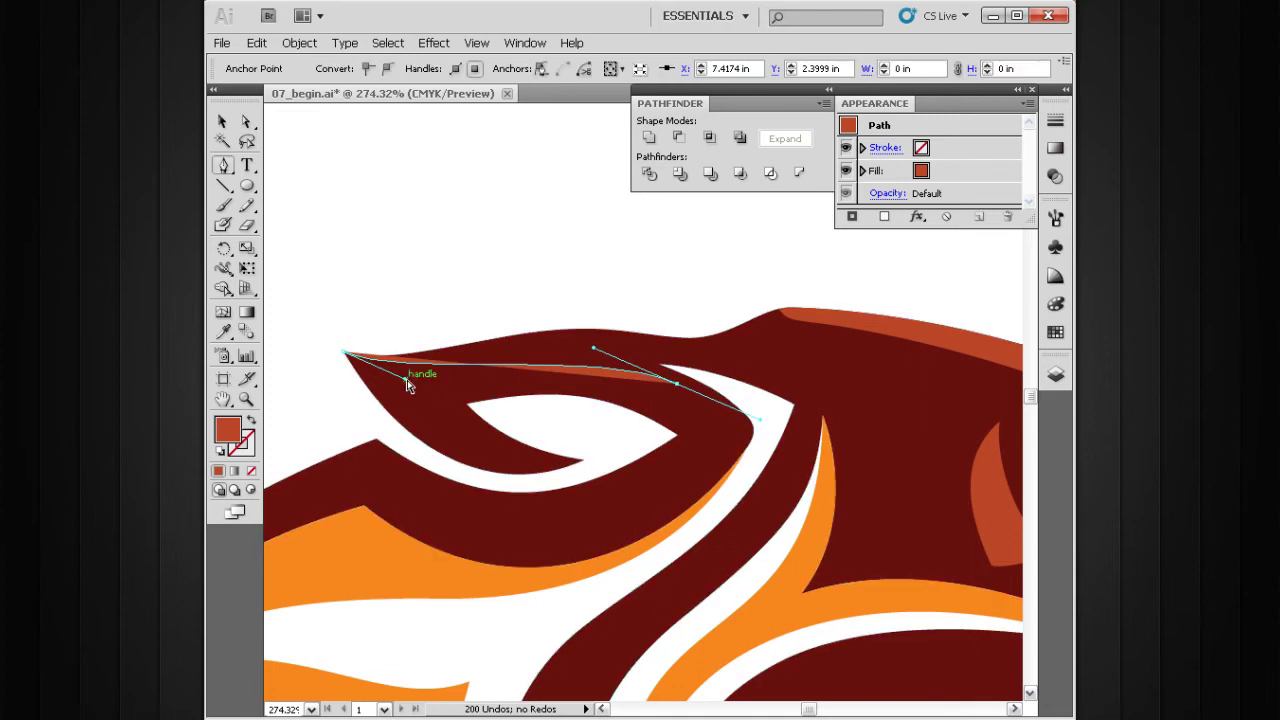
- Refine the ear highlight's lower curve, add an inward notch at its front end, and close the outline well above the ear
{"action": "left_click_drag", "start_coordinate": [406, 385], "coordinate": [430, 398]}
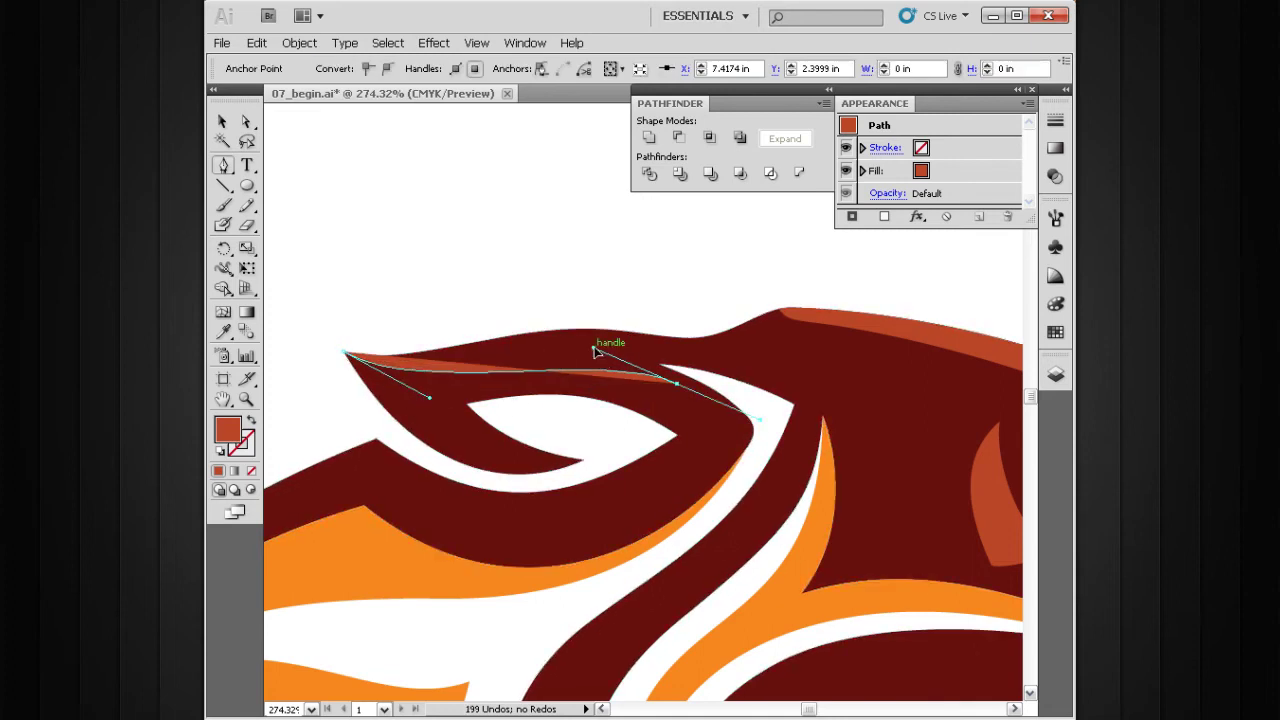
{"action": "left_click_drag", "start_coordinate": [595, 350], "coordinate": [581, 342]}
{"action": "left_click_drag", "start_coordinate": [758, 424], "coordinate": [731, 373]}
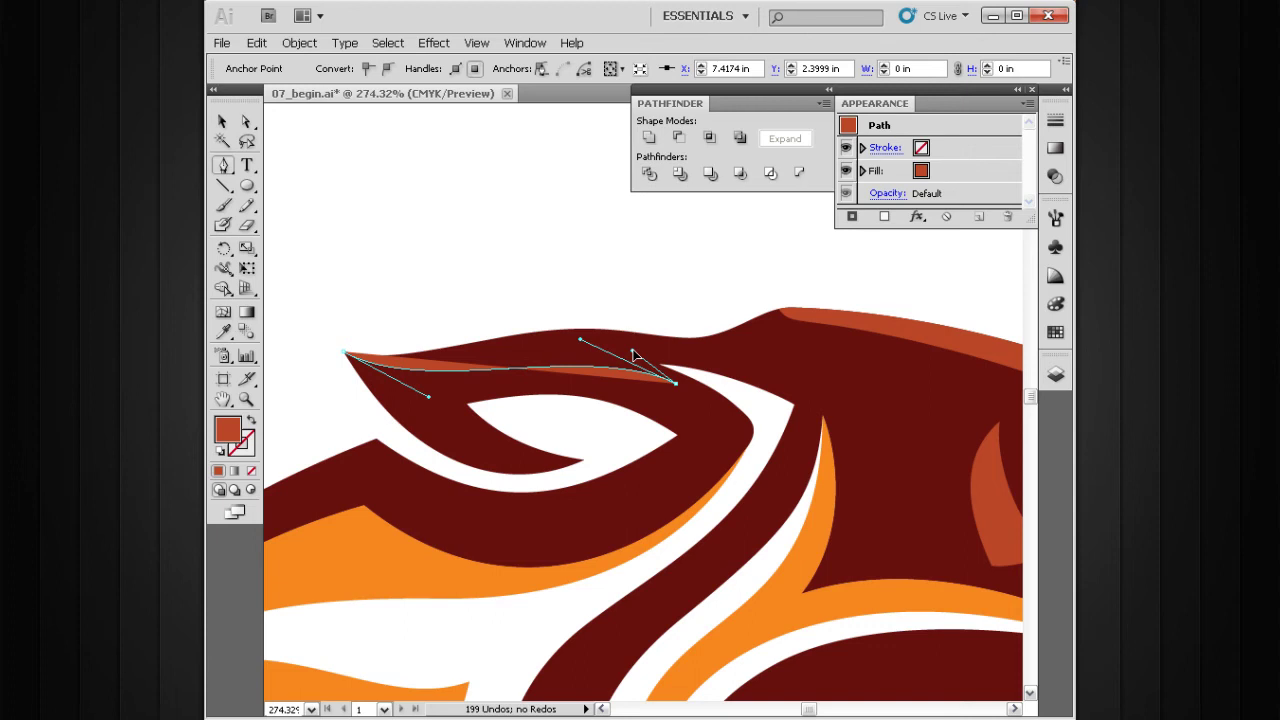
{"action": "left_click_drag", "start_coordinate": [644, 361], "coordinate": [620, 352]}
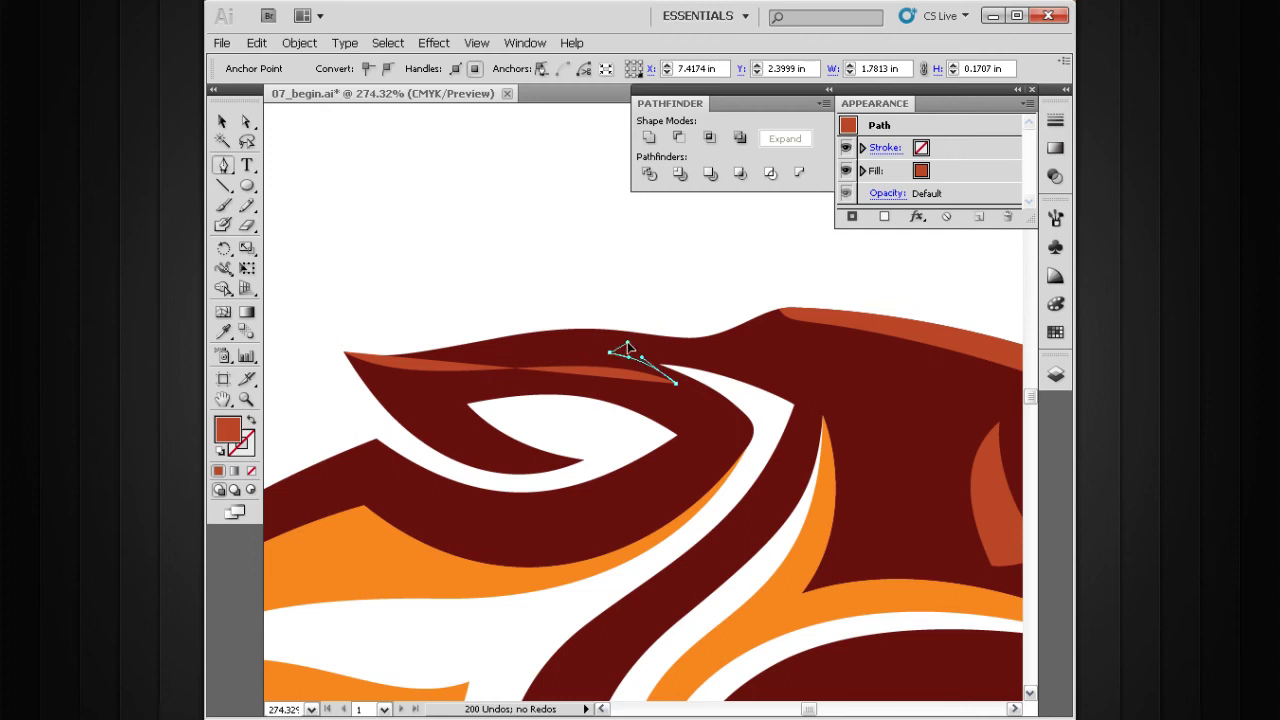
{"action": "left_click_drag", "start_coordinate": [636, 354], "coordinate": [352, 356]}
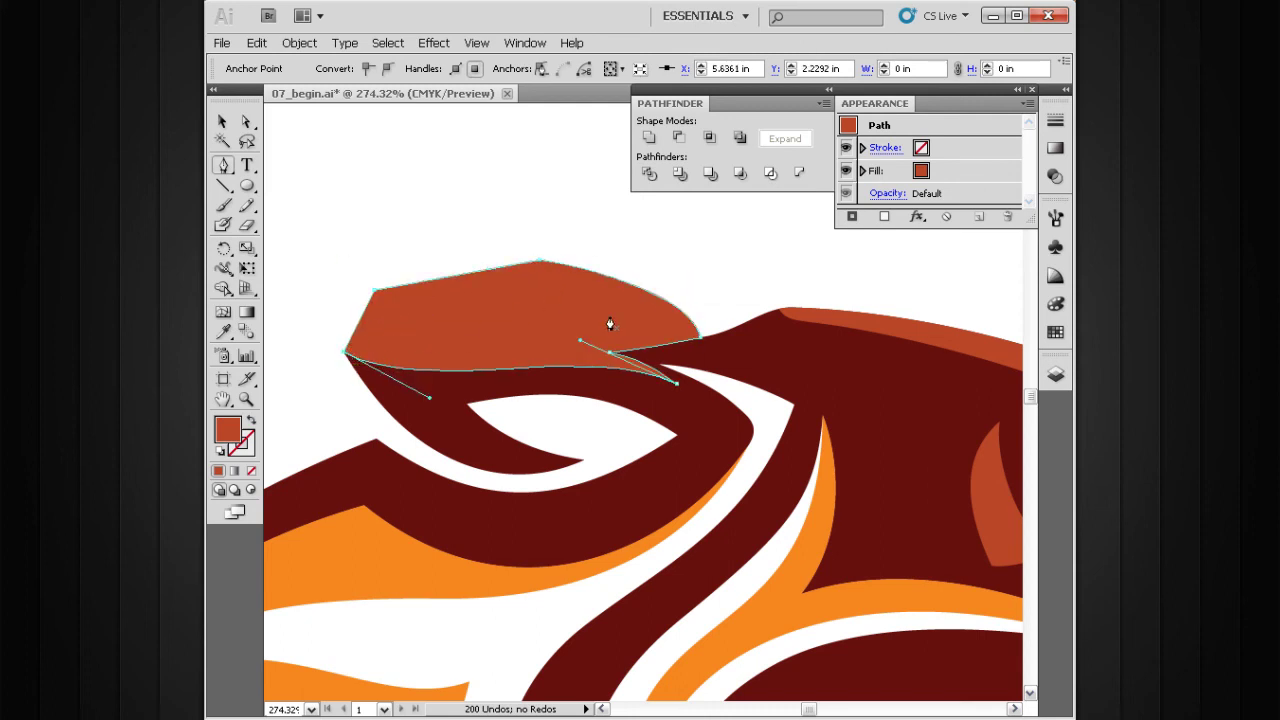
- Trim the ear highlight to the dark head shape with Pathfinder Intersect, keeping the dark head shape at the back of the stack
{"action": "key", "text": "v"}
{"action": "scroll", "coordinate": [690, 320], "scroll_direction": "right", "scroll_amount": 1}
{"action": "left_click", "coordinate": [712, 319]}
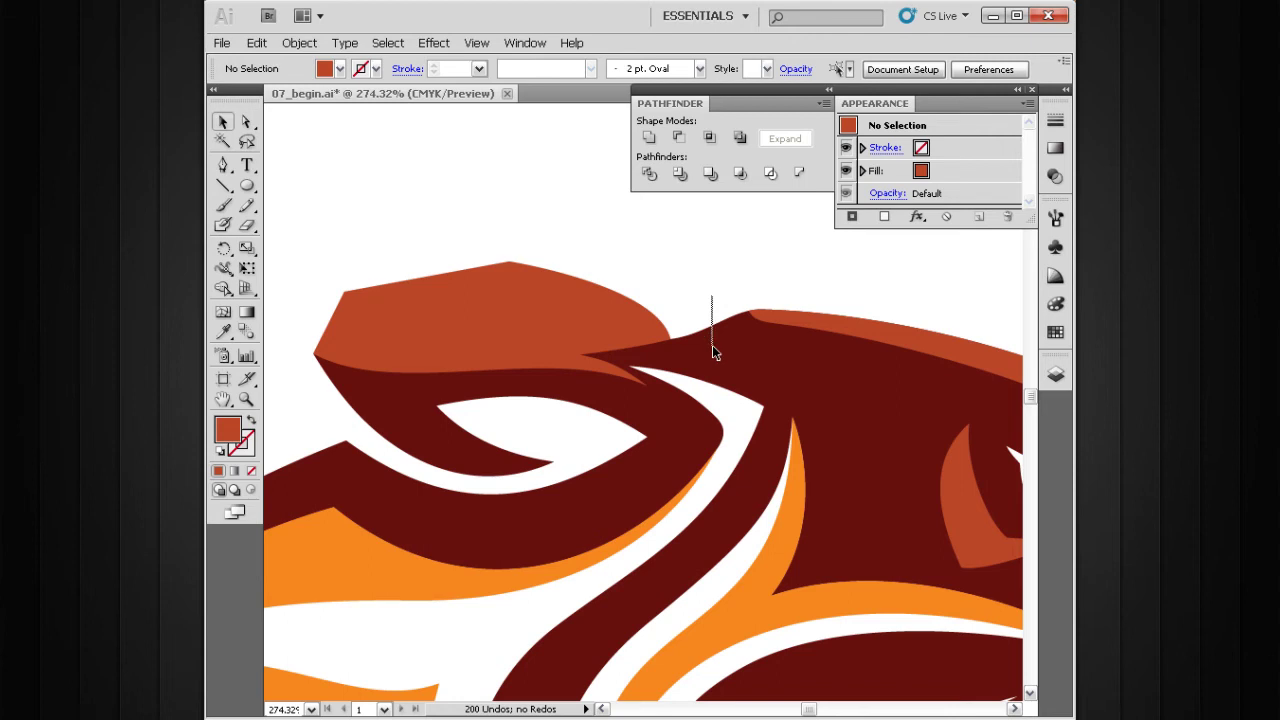
{"action": "left_click", "coordinate": [712, 347]}
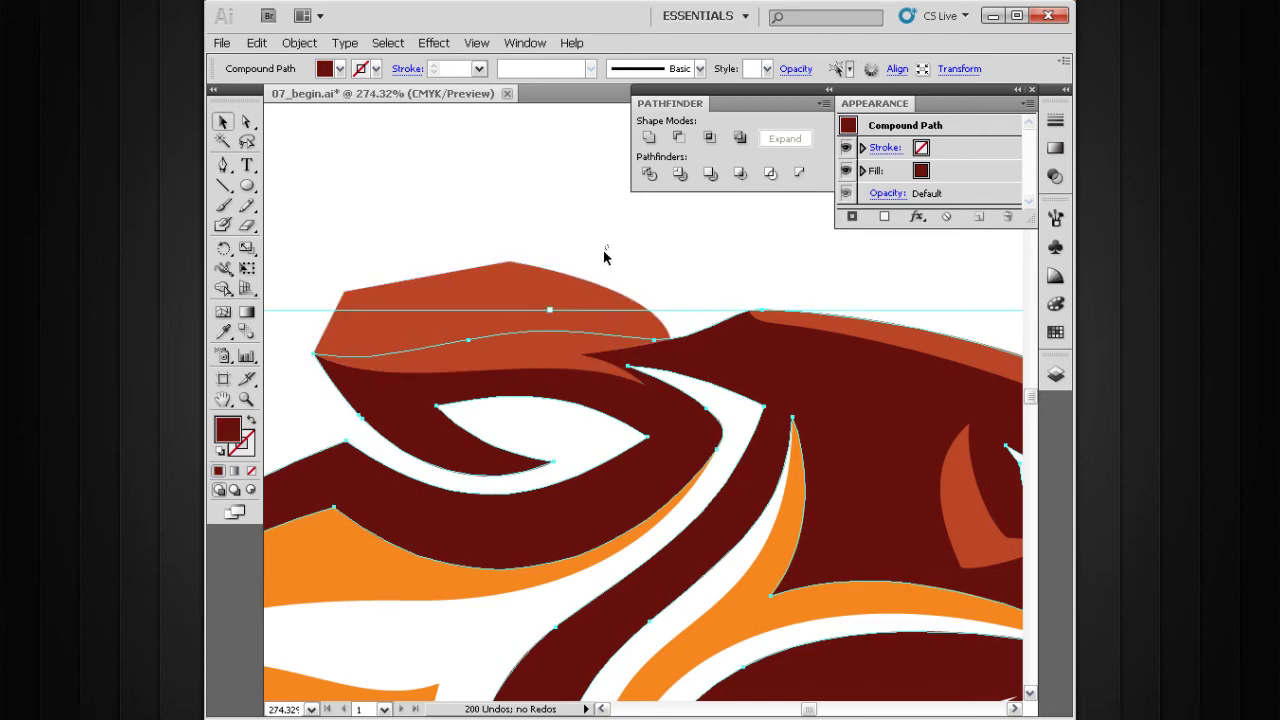
{"action": "left_click", "coordinate": [599, 297], "text": "shift"}
{"action": "left_click", "coordinate": [708, 138]}
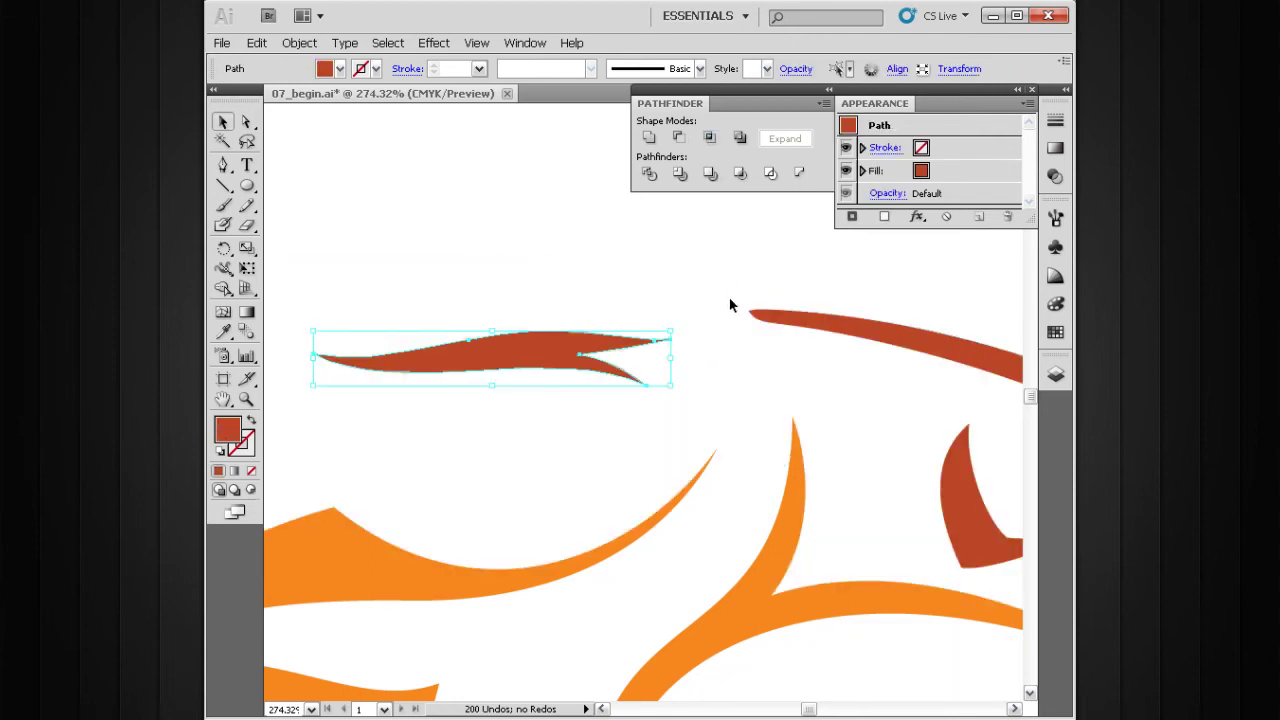
{"action": "key", "text": "ctrl+shift+["}
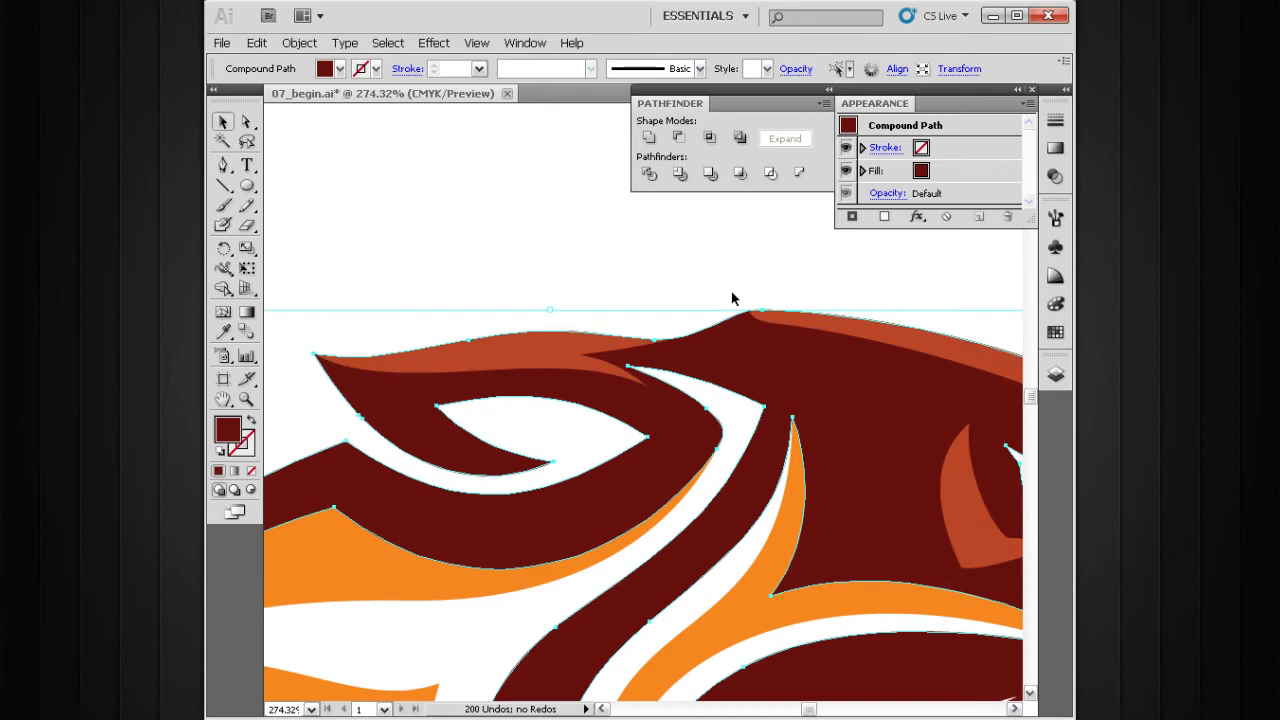
{"action": "left_click", "coordinate": [699, 263]}
- Reshape both sides of the notch at the ear highlight's front end by adjusting the handles of its anchors
{"action": "left_click_drag", "start_coordinate": [668, 347], "coordinate": [660, 323]}
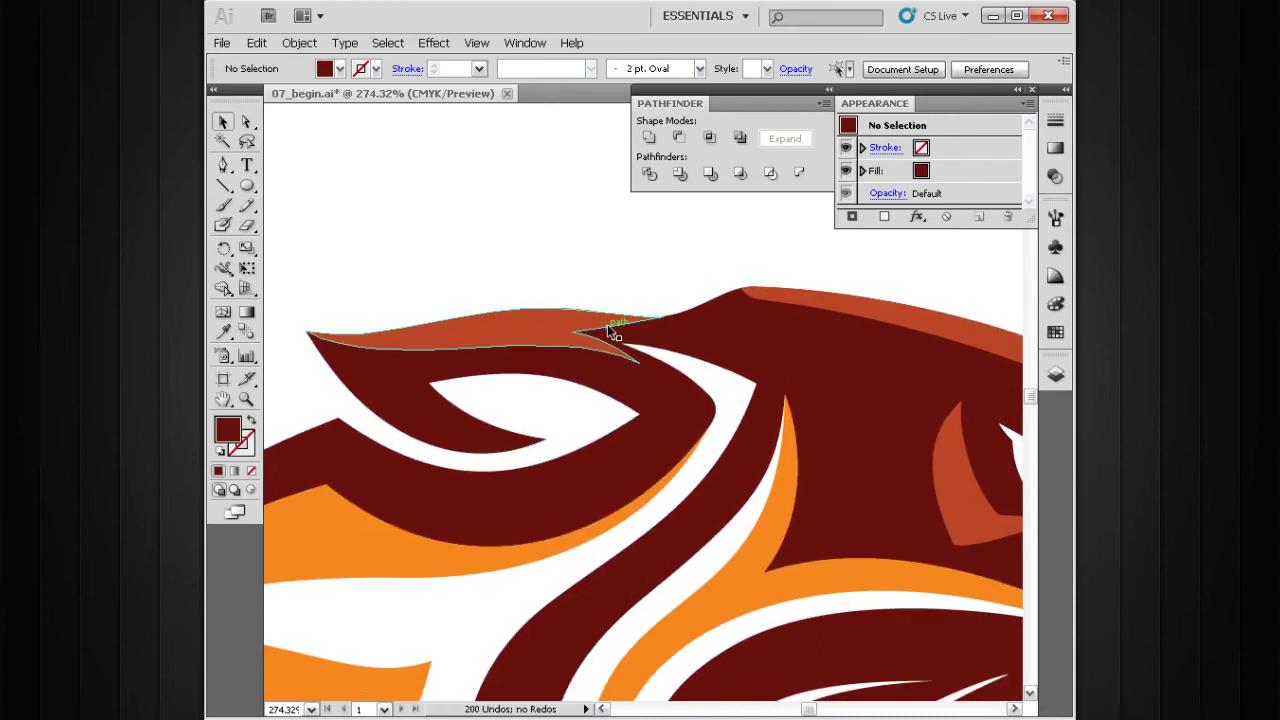
{"action": "key", "text": "a"}
{"action": "left_click", "coordinate": [584, 340]}
{"action": "left_click_drag", "start_coordinate": [770, 268], "coordinate": [322, 470]}
{"action": "left_click_drag", "start_coordinate": [707, 325], "coordinate": [677, 332]}
{"action": "left_click", "coordinate": [683, 338]}
{"action": "left_click_drag", "start_coordinate": [788, 321], "coordinate": [790, 341]}
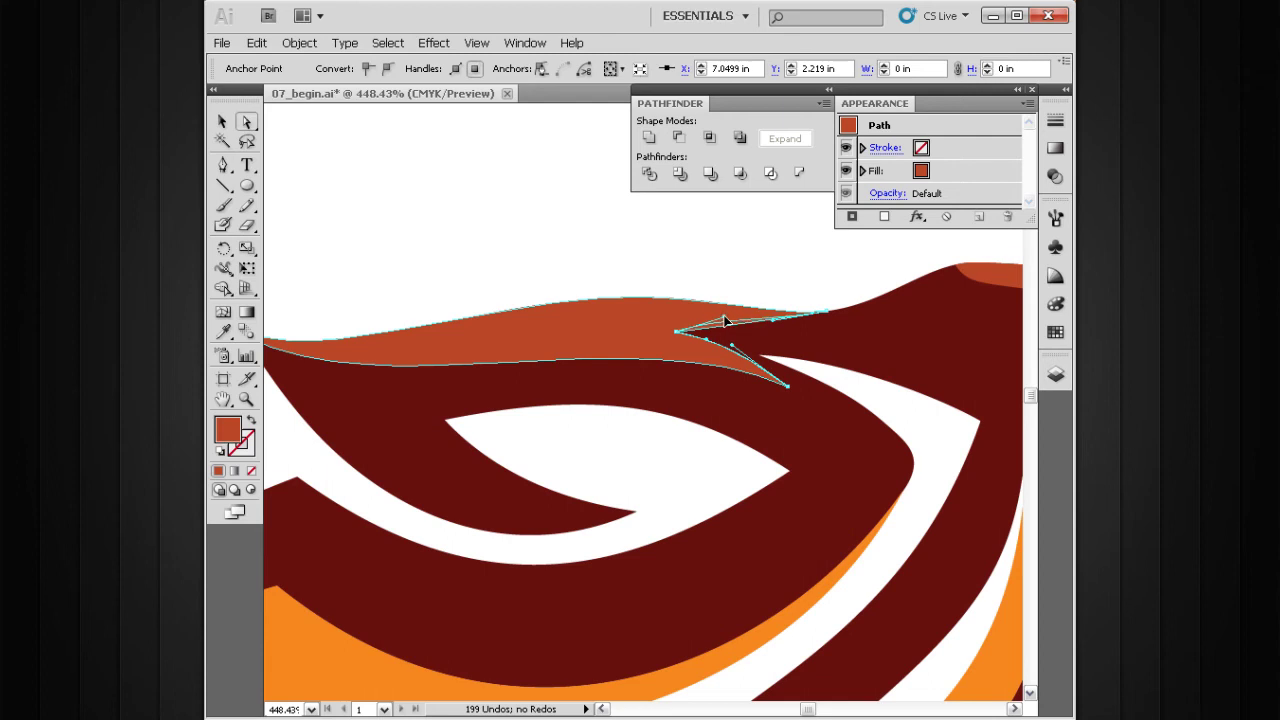
{"action": "left_click_drag", "start_coordinate": [729, 318], "coordinate": [729, 316]}
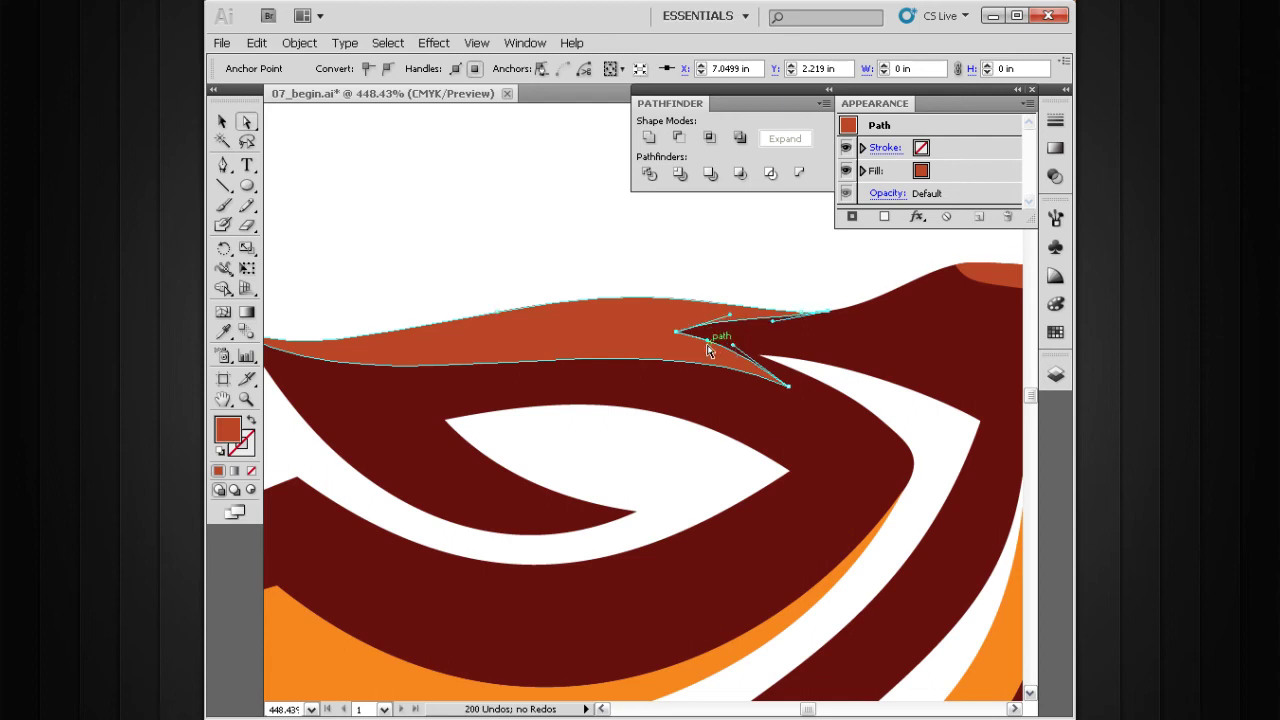
{"action": "left_click_drag", "start_coordinate": [735, 345], "coordinate": [709, 339]}
{"action": "left_click", "coordinate": [769, 300]}
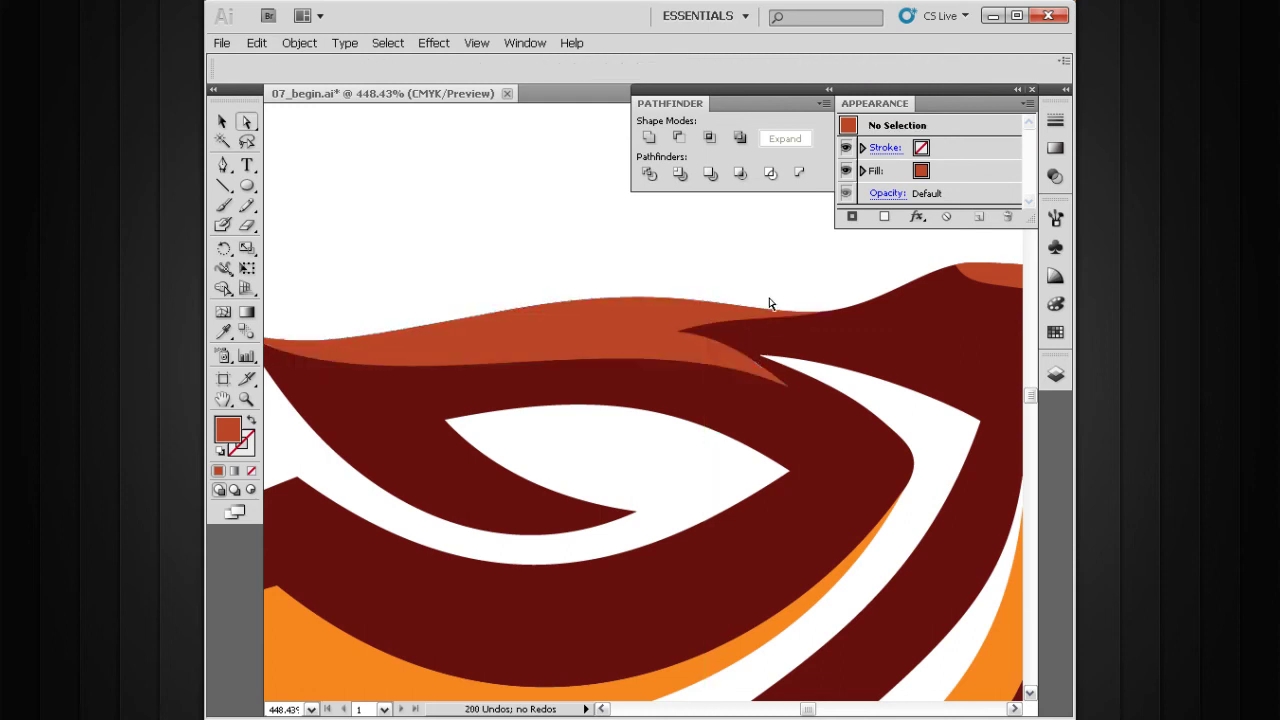
- Activate the Pen tool and display the artwork as outlines around the panther's open mouth
{"action": "left_click_drag", "start_coordinate": [787, 365], "coordinate": [735, 331]}
{"action": "left_click", "coordinate": [766, 403], "text": "ctrl+alt"}
{"action": "left_click", "coordinate": [763, 403], "text": "ctrl+alt"}
{"action": "left_click", "coordinate": [761, 408], "text": "ctrl+alt"}
{"action": "left_click", "coordinate": [760, 411], "text": "ctrl+alt"}
{"action": "left_click", "coordinate": [760, 411], "text": "ctrl+alt"}
{"action": "left_click_drag", "start_coordinate": [621, 573], "coordinate": [683, 410]}
{"action": "left_click_drag", "start_coordinate": [911, 292], "coordinate": [430, 572]}
{"action": "left_click_drag", "start_coordinate": [630, 408], "coordinate": [696, 472]}
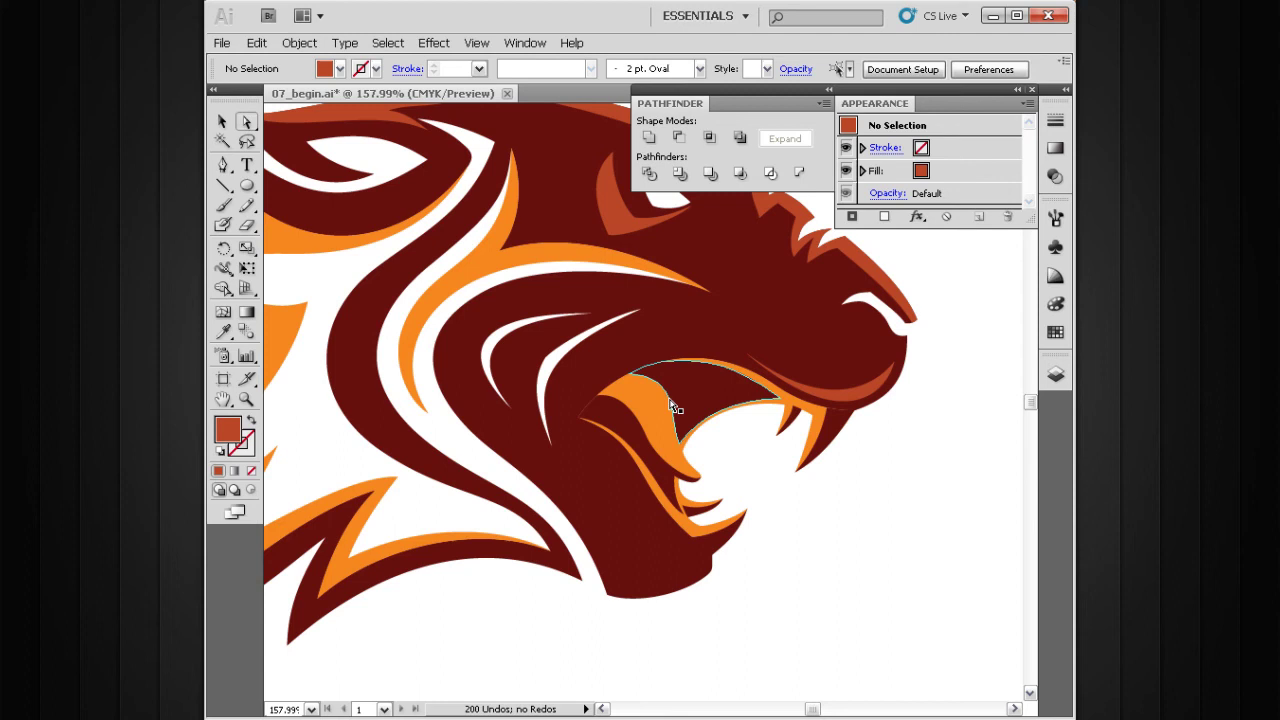
{"action": "key", "text": "p"}
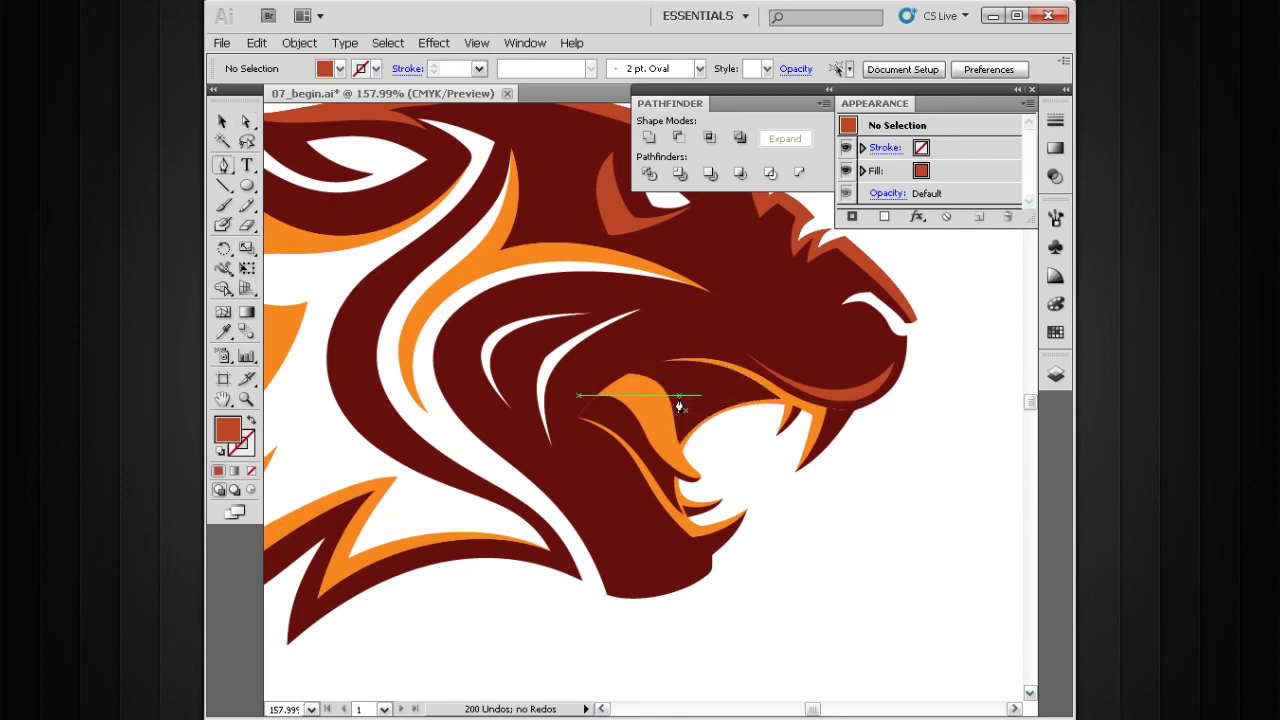
{"action": "key", "text": "ctrl+y"}
{"action": "left_click_drag", "start_coordinate": [892, 320], "coordinate": [436, 621]}
{"action": "left_click_drag", "start_coordinate": [616, 391], "coordinate": [660, 471]}
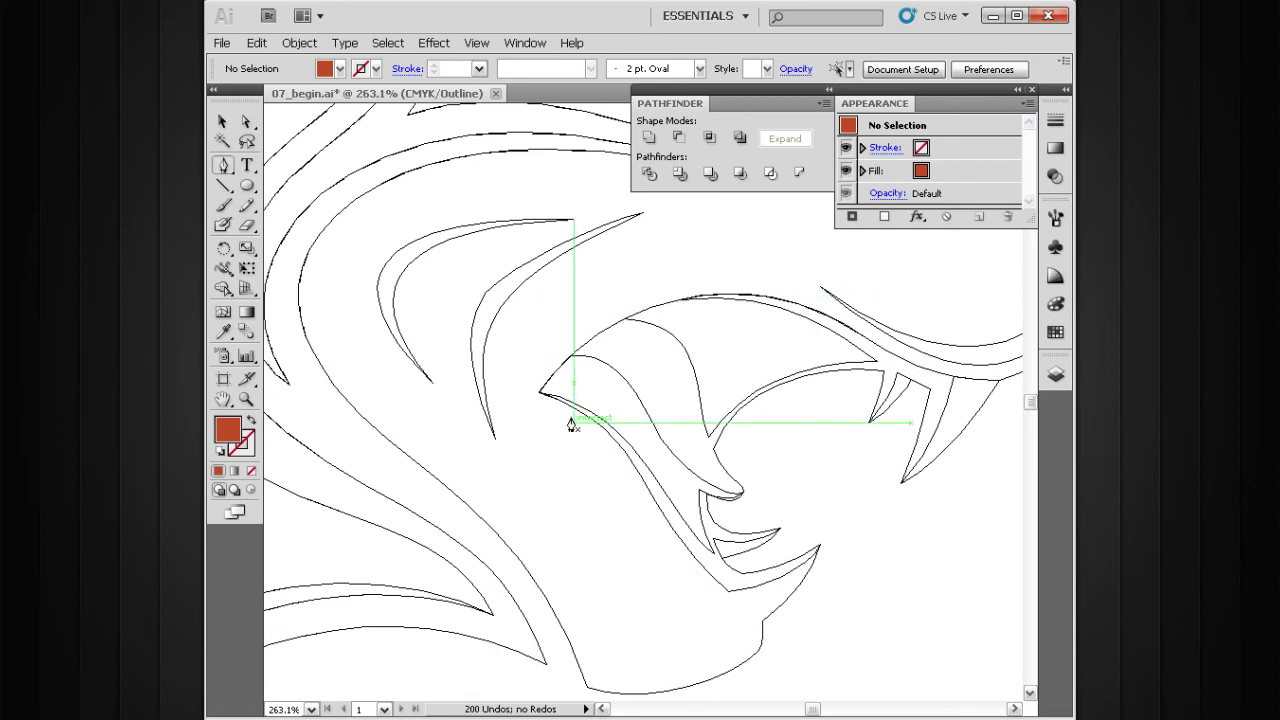
- Start a jaw highlight with a curve from the upper lip line to a point behind the mouth corner, aligning its start with the lip
{"action": "left_click", "coordinate": [667, 304]}
{"action": "left_click", "coordinate": [634, 306], "text": "ctrl"}
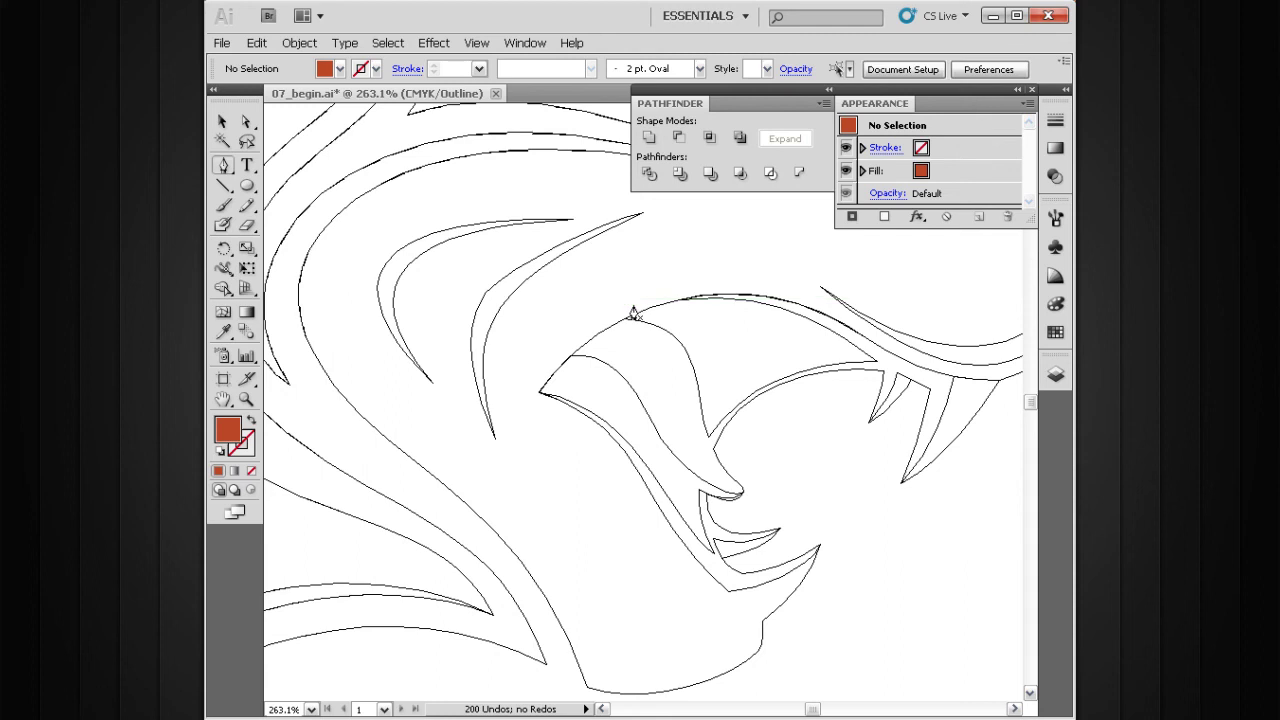
{"action": "key", "text": "ctrl+z"}
{"action": "left_click", "coordinate": [804, 446], "text": "ctrl"}
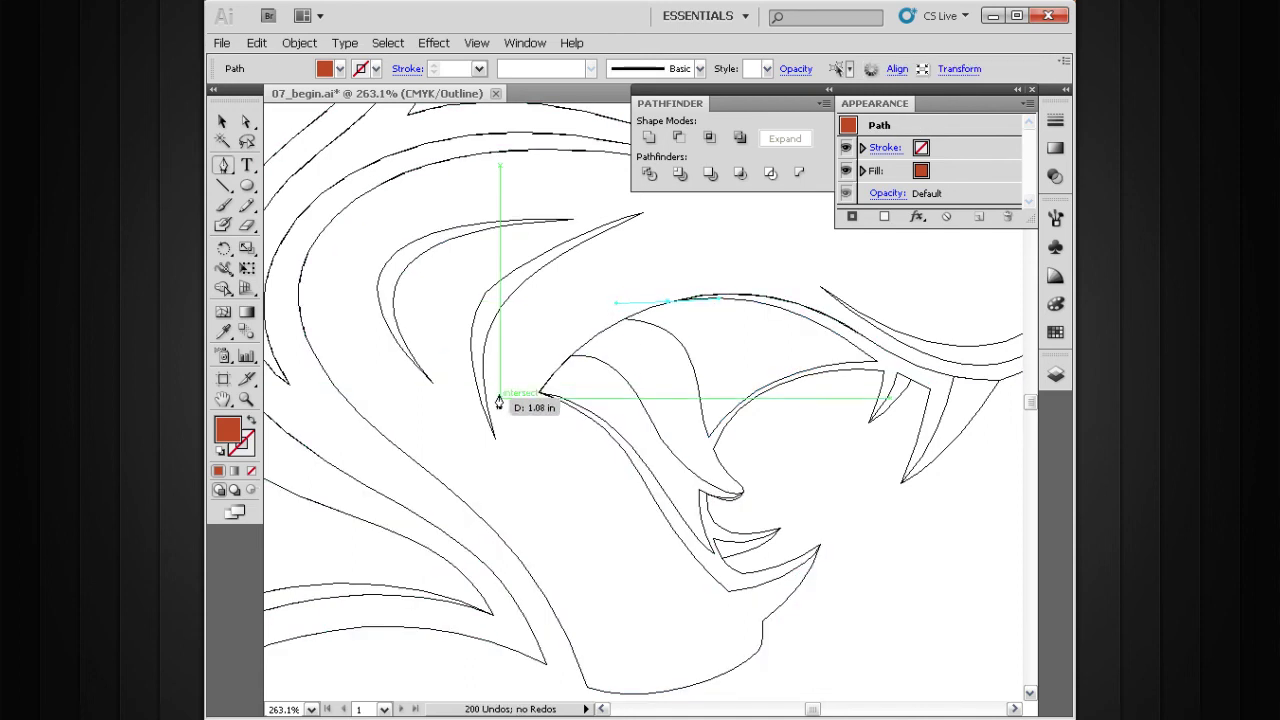
{"action": "left_click_drag", "start_coordinate": [500, 398], "coordinate": [474, 451]}
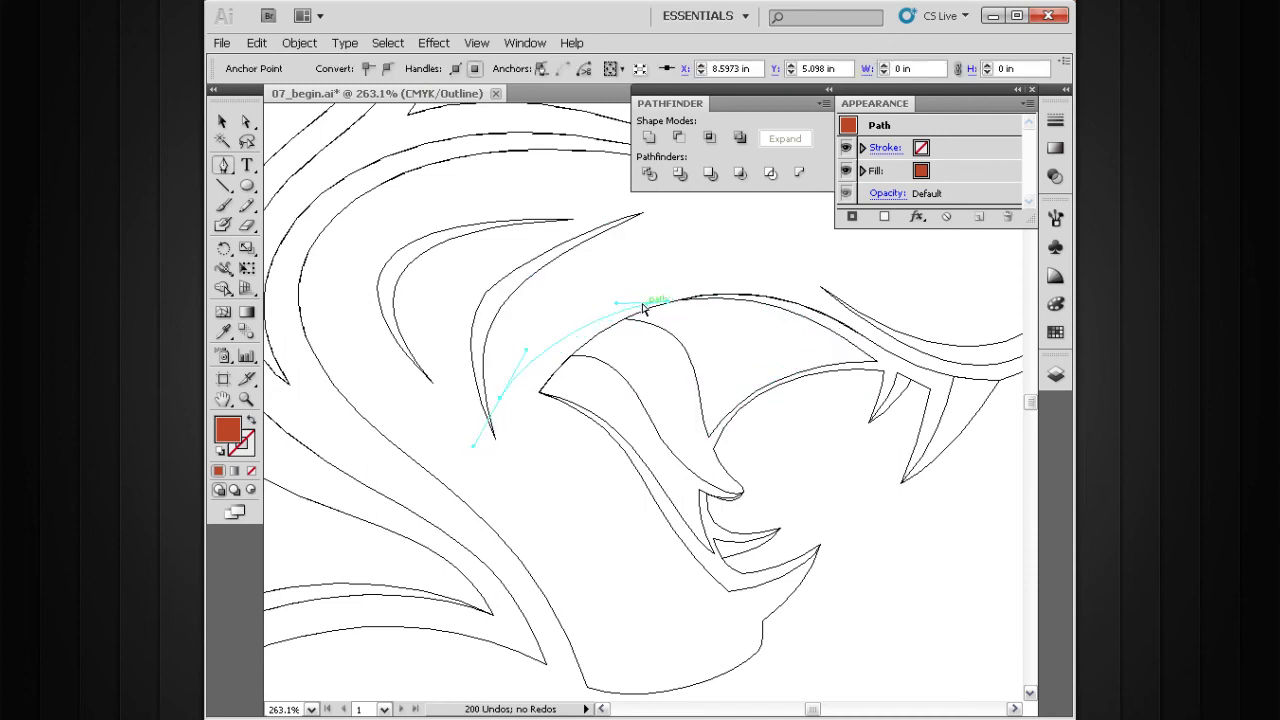
{"action": "left_click_drag", "start_coordinate": [668, 305], "coordinate": [607, 300]}
- Turn the path sharply behind the mouth corner and draw the jaw highlight's outer edge down the jaw to the chin
{"action": "left_click_drag", "start_coordinate": [501, 400], "coordinate": [519, 451]}
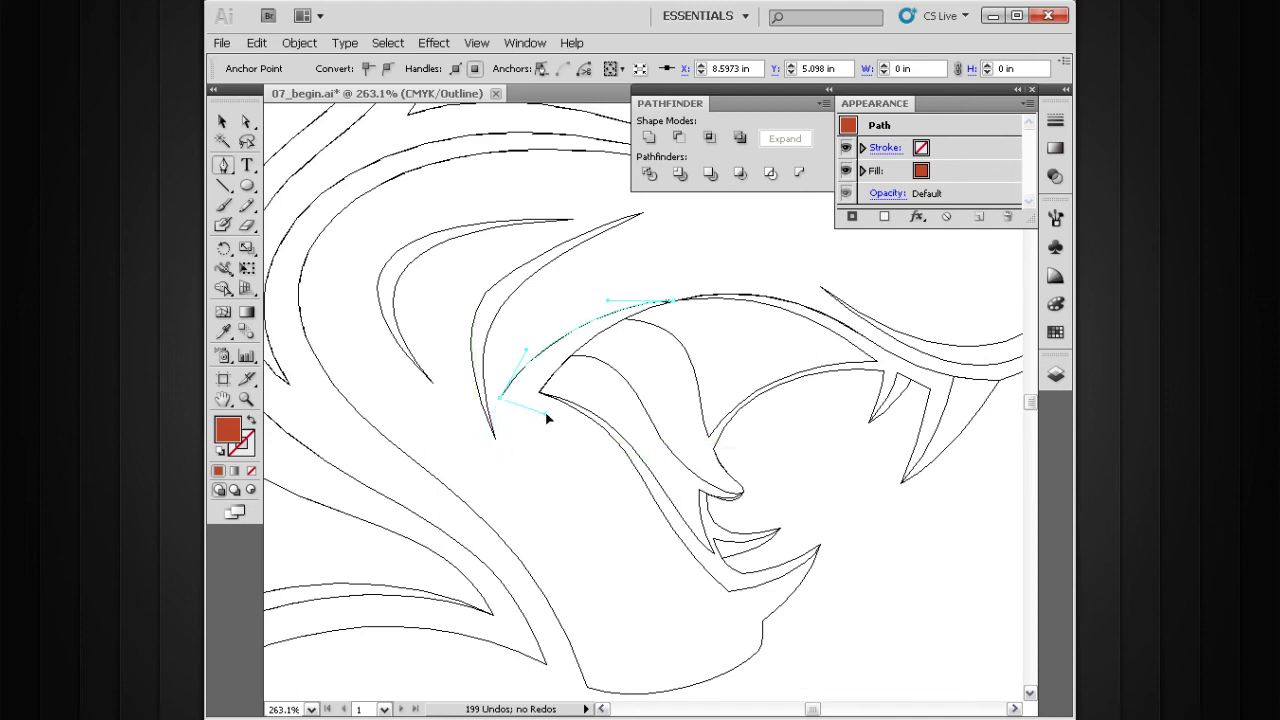
{"action": "left_click_drag", "start_coordinate": [546, 415], "coordinate": [546, 414]}
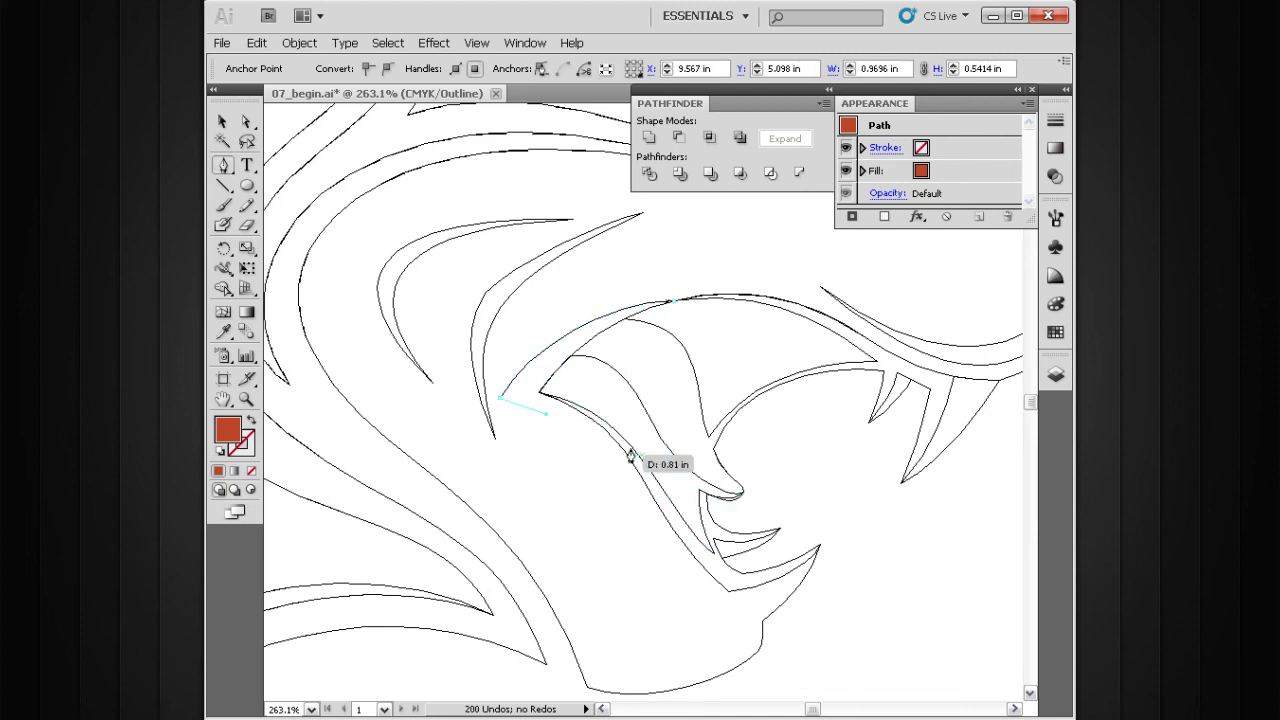
{"action": "mouse_move", "coordinate": [670, 577]}
{"action": "left_mouse_down"}
{"action": "mouse_move", "coordinate": [751, 666]}
{"action": "mouse_move", "coordinate": [760, 625]}
{"action": "mouse_move", "coordinate": [760, 655]}
{"action": "mouse_move", "coordinate": [777, 646]}
{"action": "mouse_move", "coordinate": [738, 655]}
{"action": "left_mouse_up"}
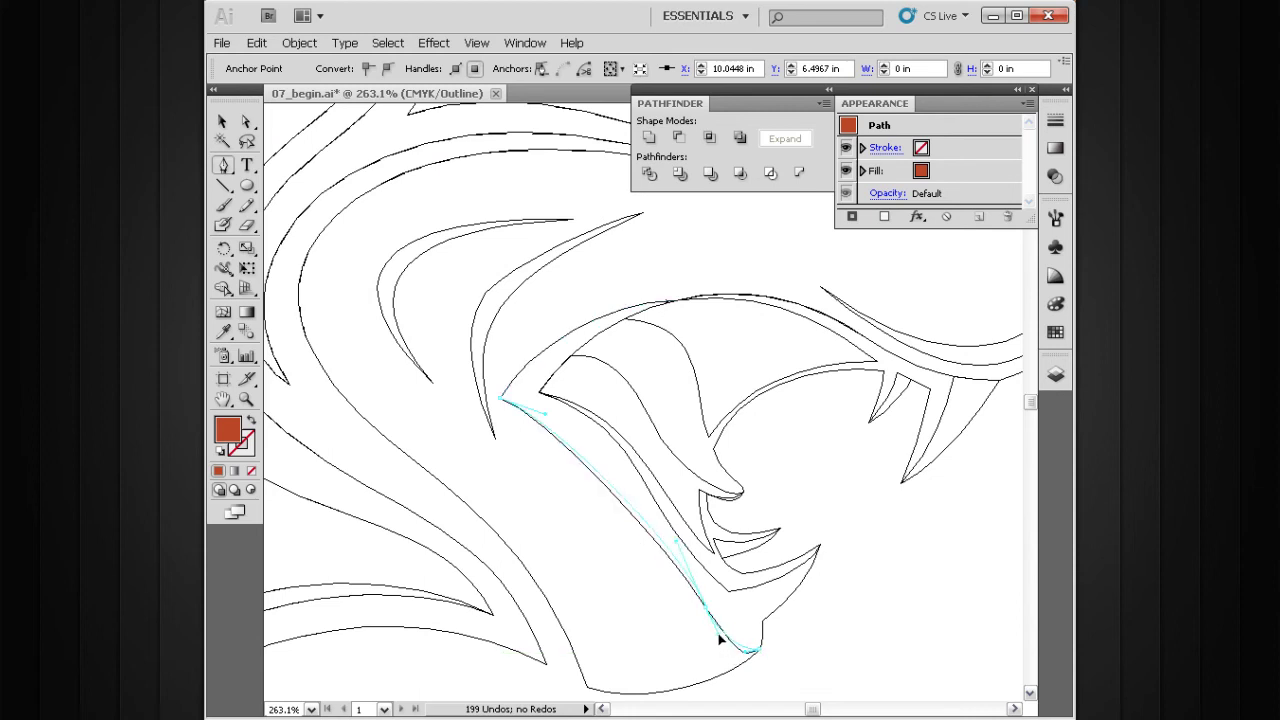
{"action": "left_click_drag", "start_coordinate": [719, 636], "coordinate": [718, 635]}
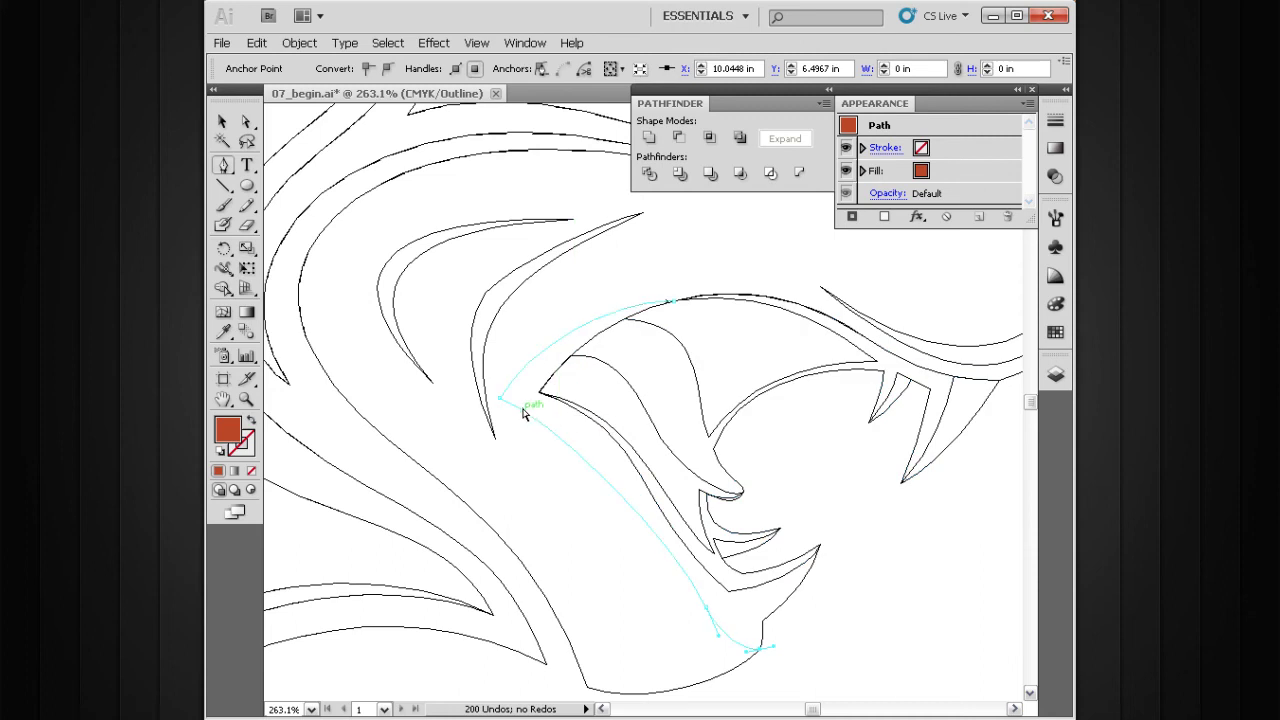
- Reshape the jaw highlight's outer edge by lengthening the handle behind the mouth corner and moving the lower jaw anchor with its handle
{"action": "left_click_drag", "start_coordinate": [503, 401], "coordinate": [590, 428]}
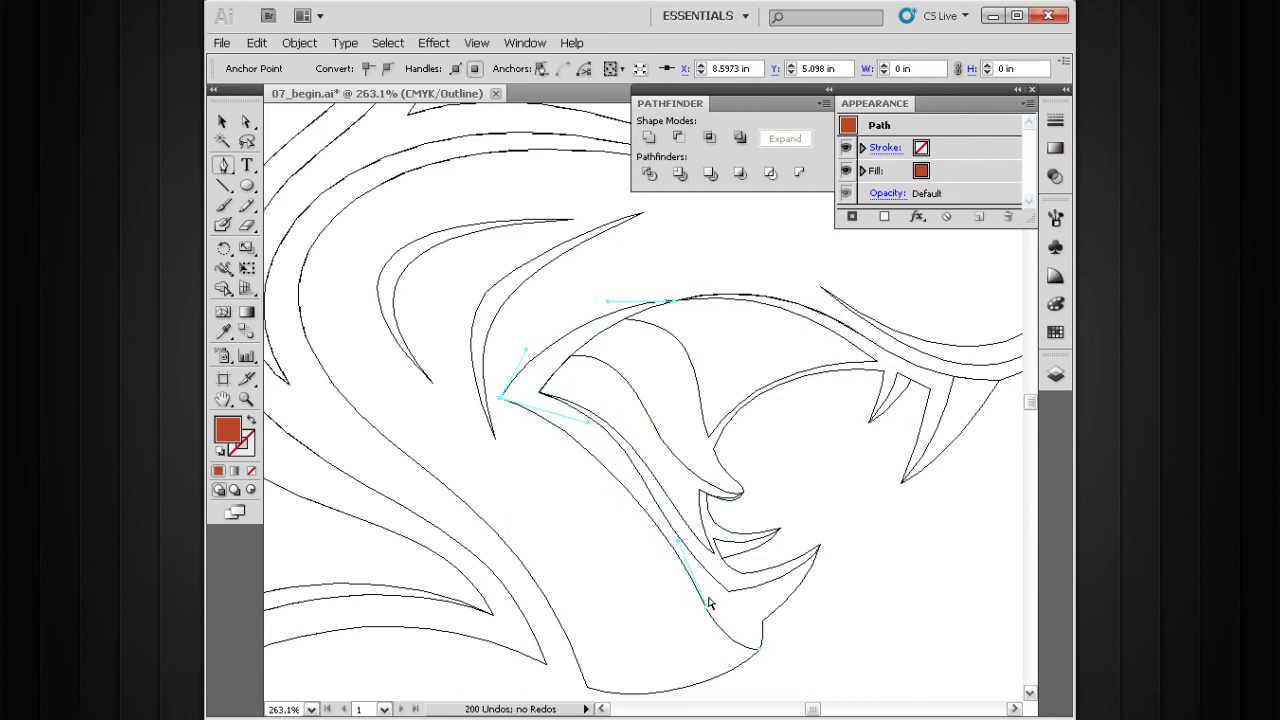
{"action": "left_click_drag", "start_coordinate": [708, 610], "coordinate": [692, 595]}
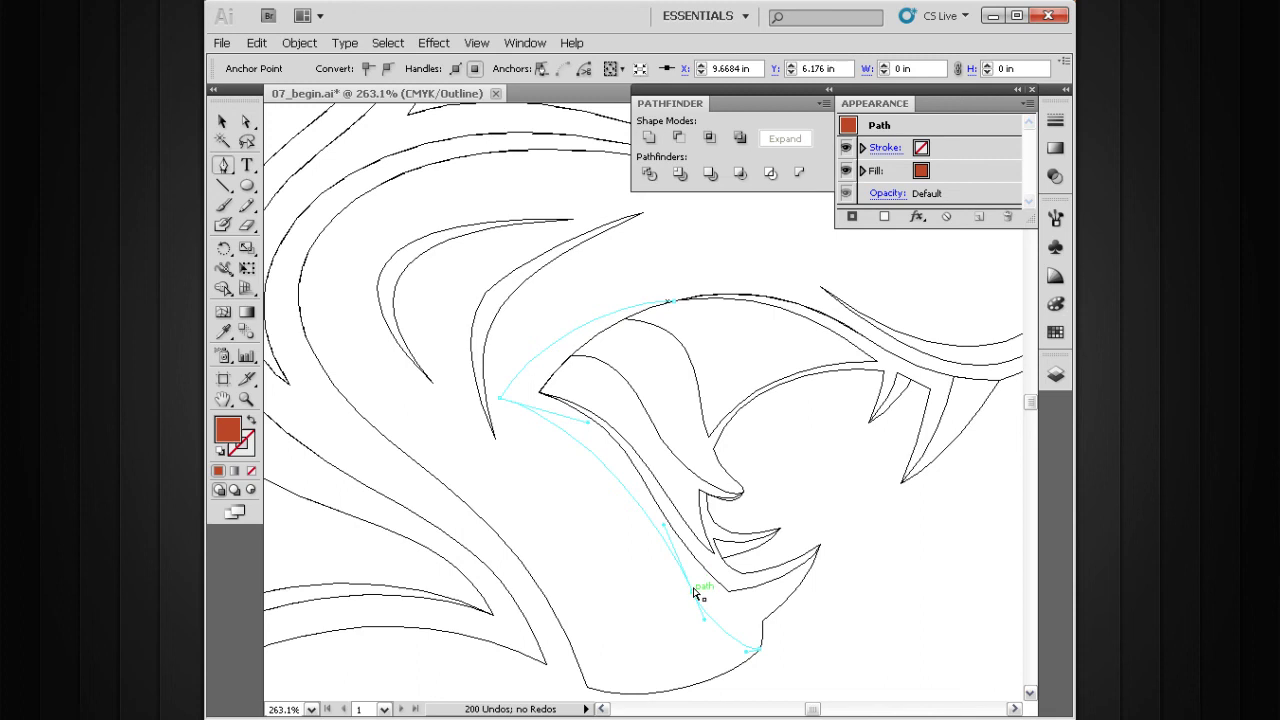
{"action": "left_click_drag", "start_coordinate": [697, 598], "coordinate": [679, 592]}
{"action": "left_click_drag", "start_coordinate": [651, 521], "coordinate": [645, 503]}
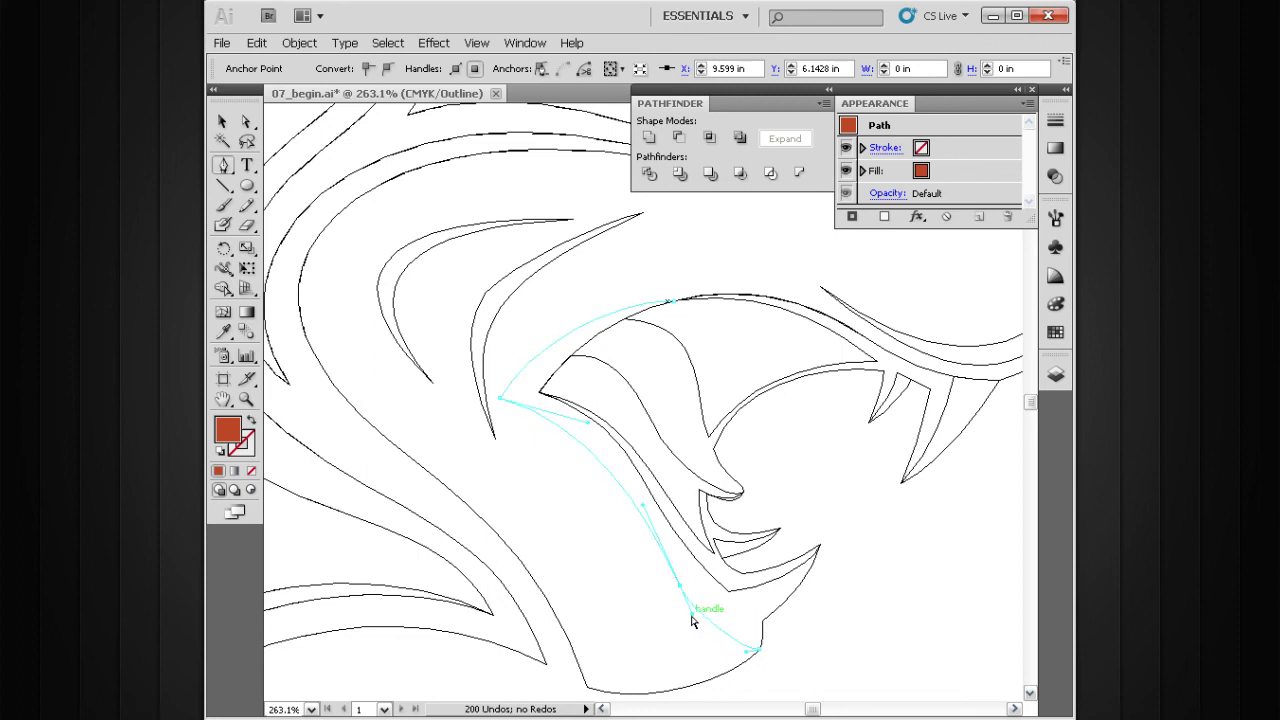
- Carry the jaw highlight past the chin edge, back up beneath the lower lip to the mouth corner, and close it at its start
{"action": "left_click_drag", "start_coordinate": [693, 620], "coordinate": [760, 628]}
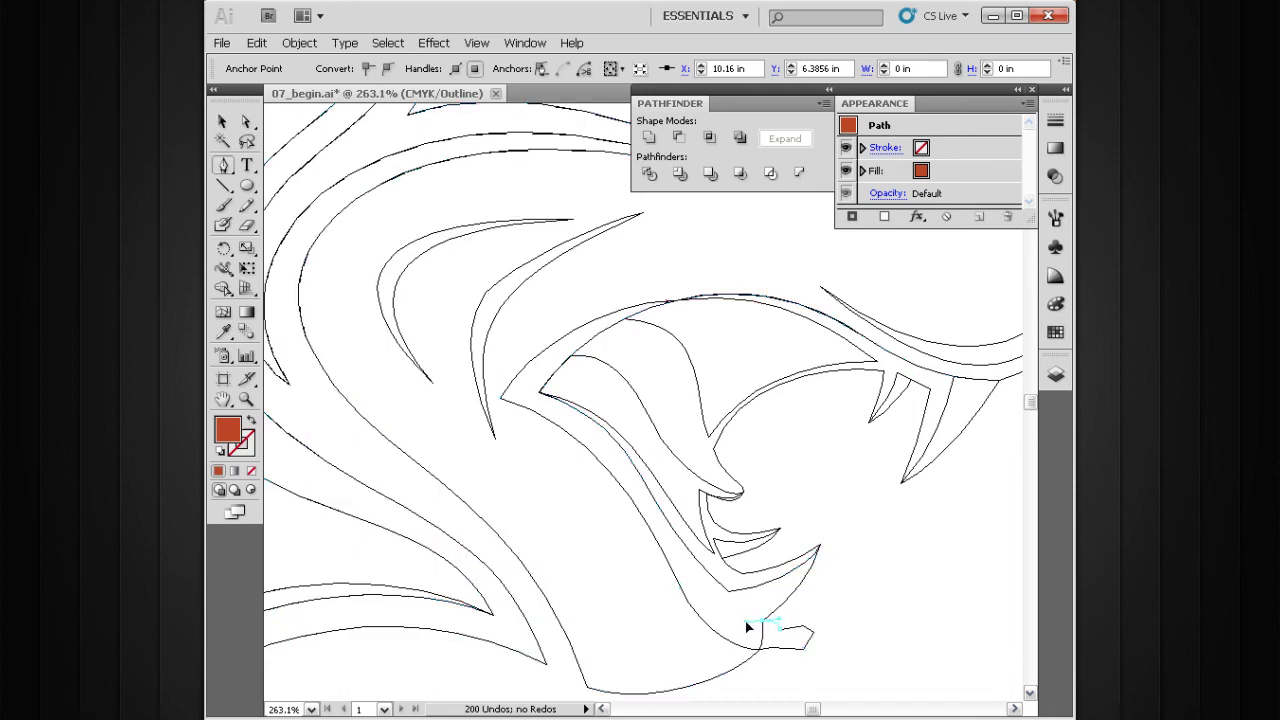
{"action": "left_click_drag", "start_coordinate": [740, 624], "coordinate": [634, 482]}
{"action": "left_click_drag", "start_coordinate": [606, 419], "coordinate": [533, 390]}
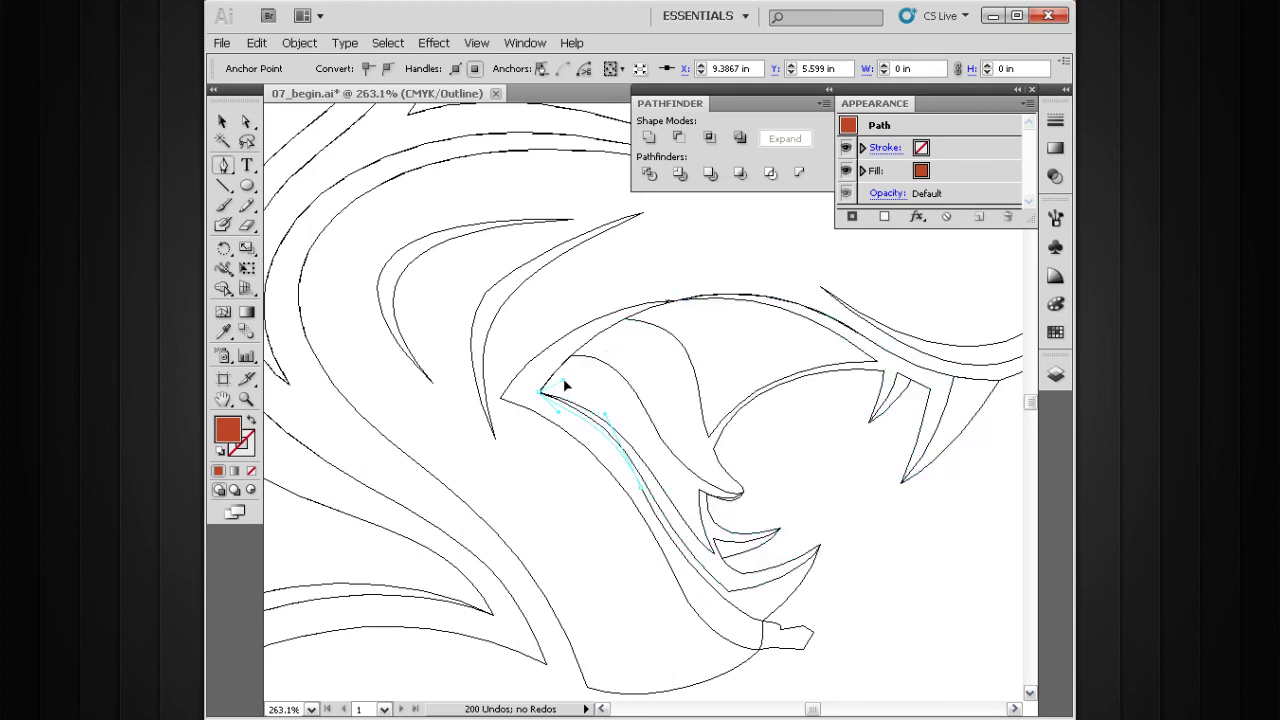
{"action": "left_click_drag", "start_coordinate": [565, 386], "coordinate": [672, 300]}
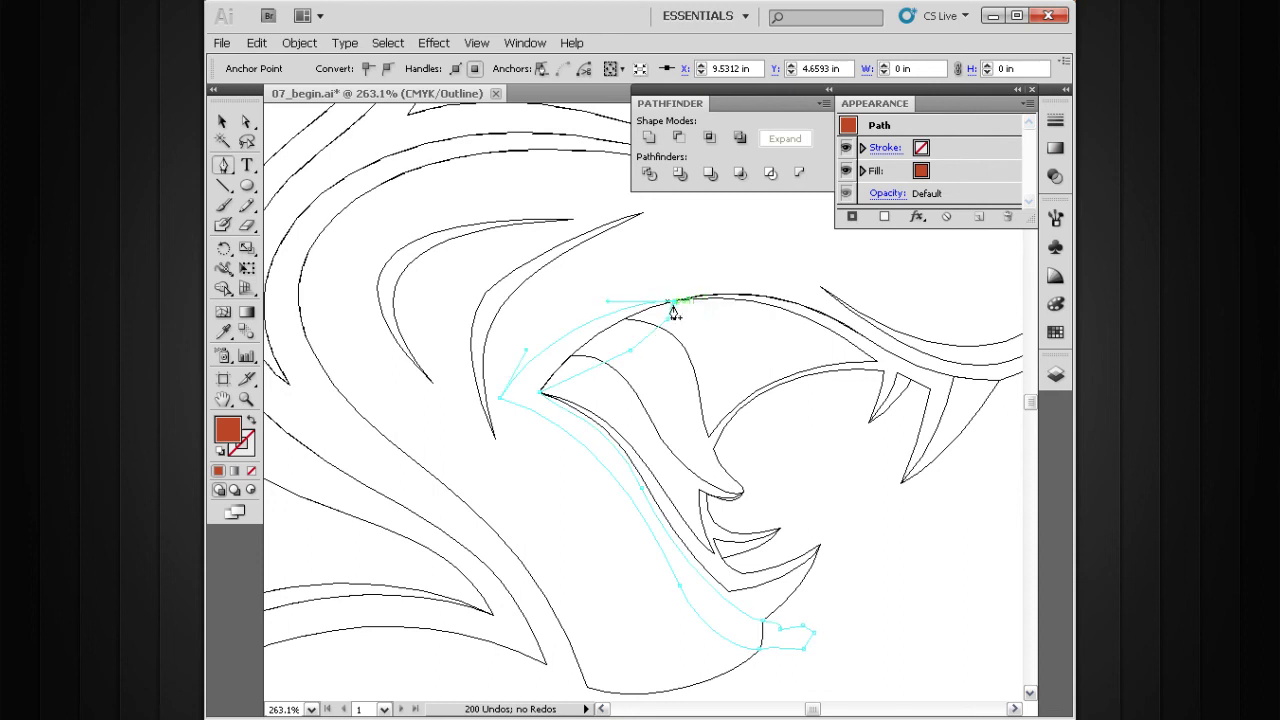
- Return the artwork to full-colour preview and deselect the jaw highlight
{"action": "key", "text": "v"}
{"action": "key", "text": "ctrl+y"}
{"action": "left_click_drag", "start_coordinate": [694, 406], "coordinate": [745, 509]}
{"action": "key", "text": "v"}
{"action": "left_click", "coordinate": [872, 510]}
{"action": "left_click", "coordinate": [728, 466], "text": "ctrl+alt"}
{"action": "left_click_drag", "start_coordinate": [638, 397], "coordinate": [658, 425]}
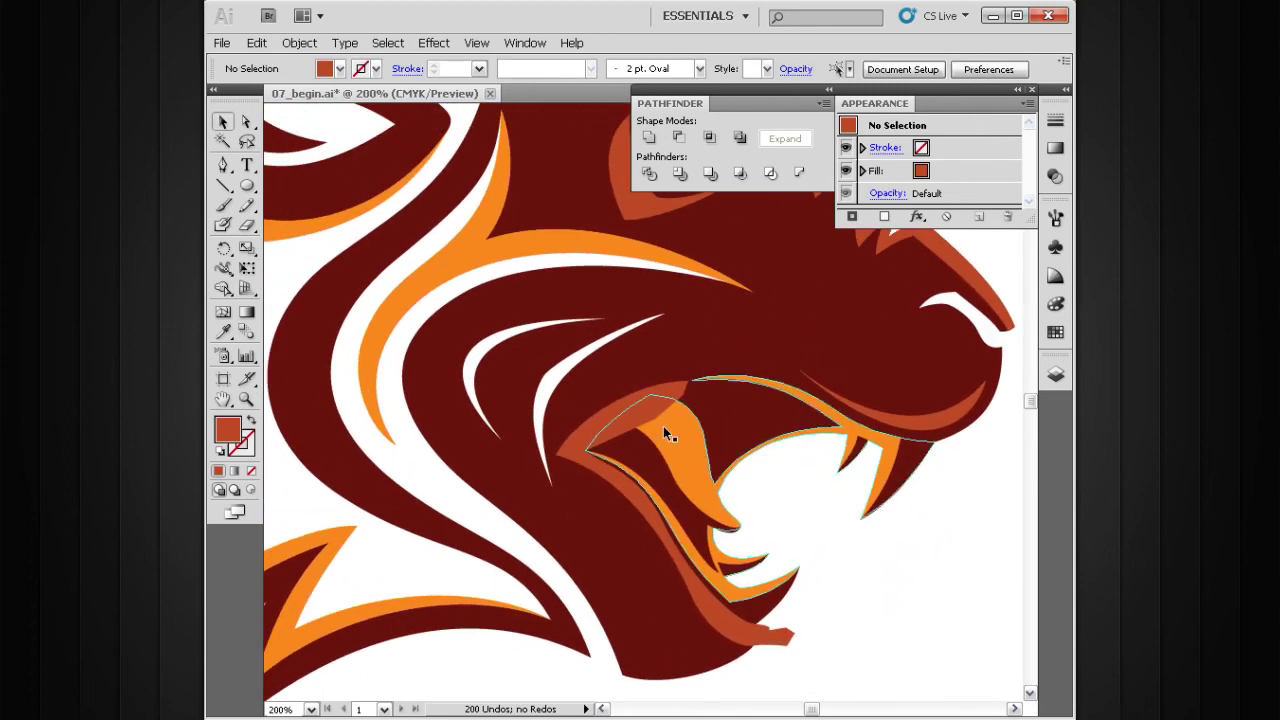
- Reshape the jaw highlight's inner edge near the chin by tilting and lengthening the handle of the anchor at the chin edge
{"action": "left_click", "coordinate": [592, 505]}
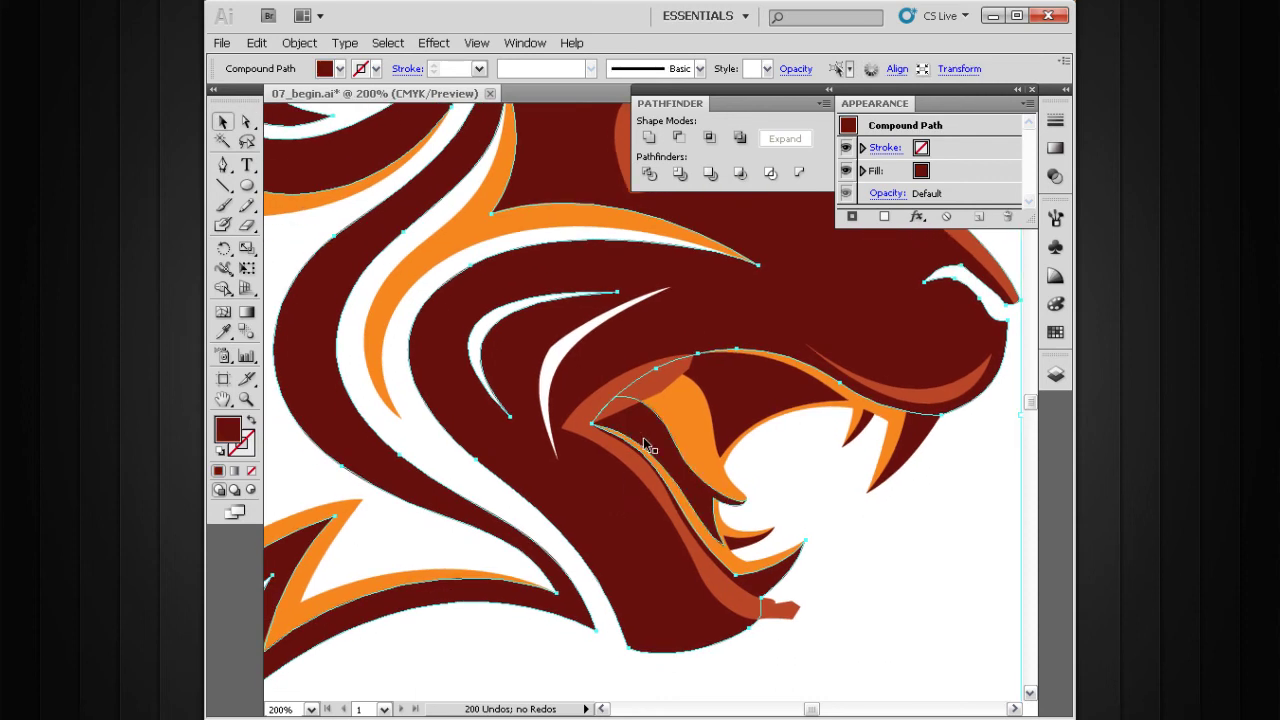
{"action": "left_click_drag", "start_coordinate": [728, 505], "coordinate": [703, 473]}
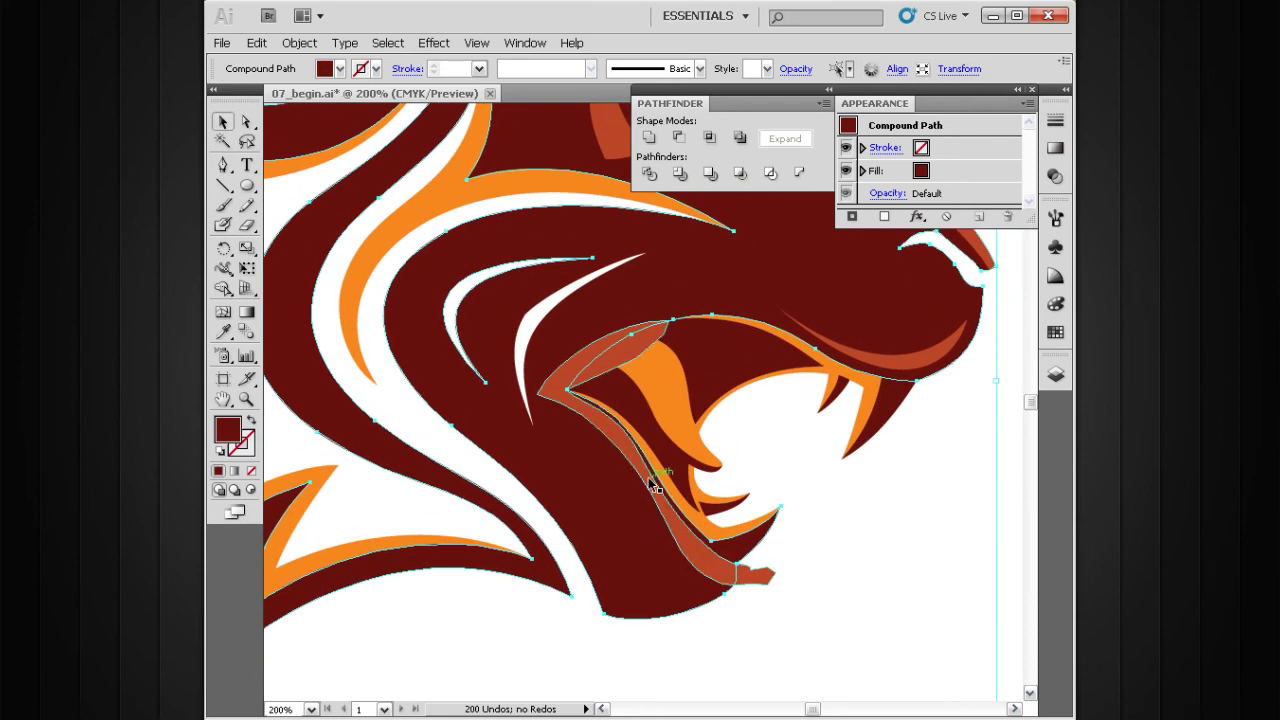
{"action": "left_click_drag", "start_coordinate": [836, 434], "coordinate": [573, 613]}
{"action": "key", "text": "a"}
{"action": "left_click", "coordinate": [737, 521]}
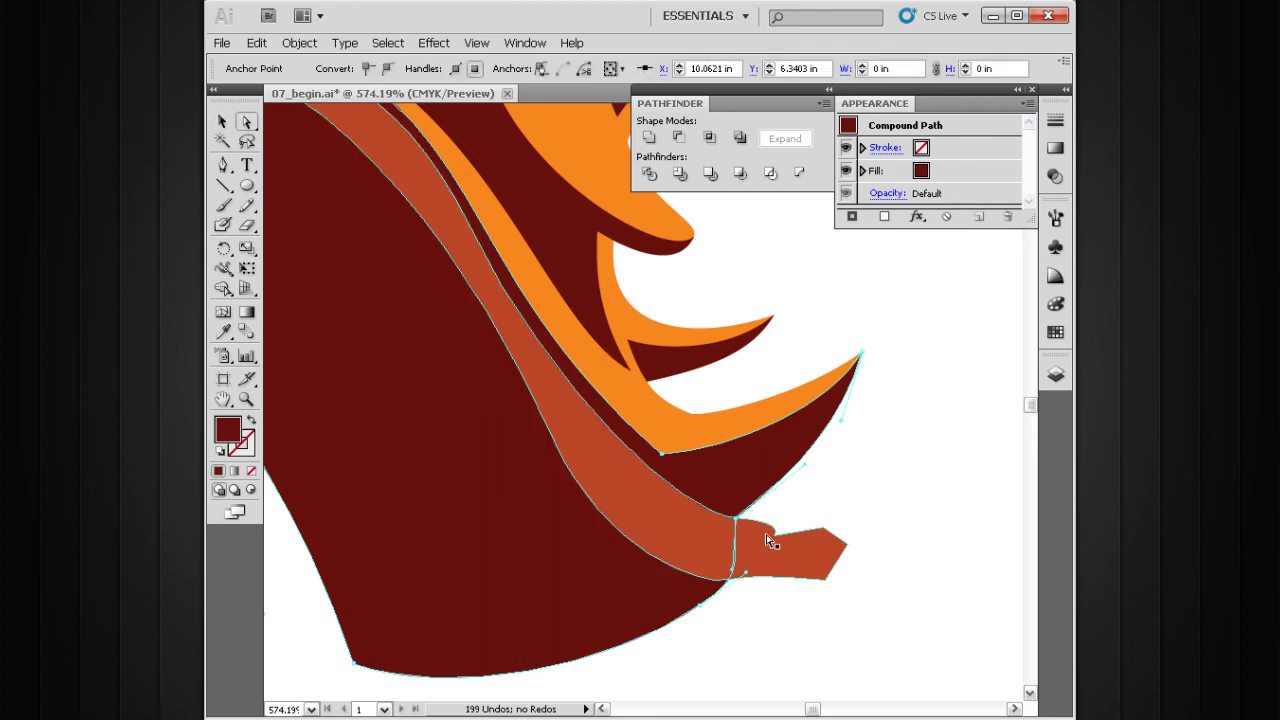
{"action": "left_click", "coordinate": [772, 552]}
{"action": "left_click", "coordinate": [738, 524]}
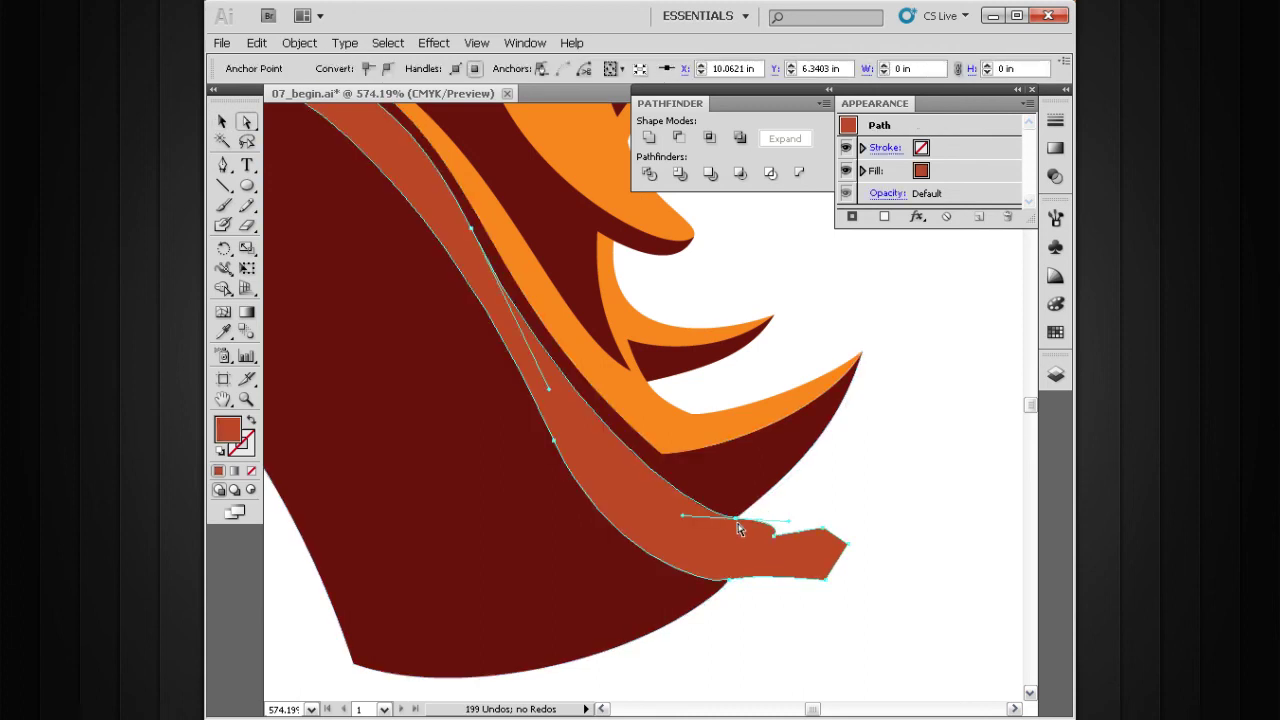
{"action": "left_click_drag", "start_coordinate": [685, 519], "coordinate": [673, 534]}
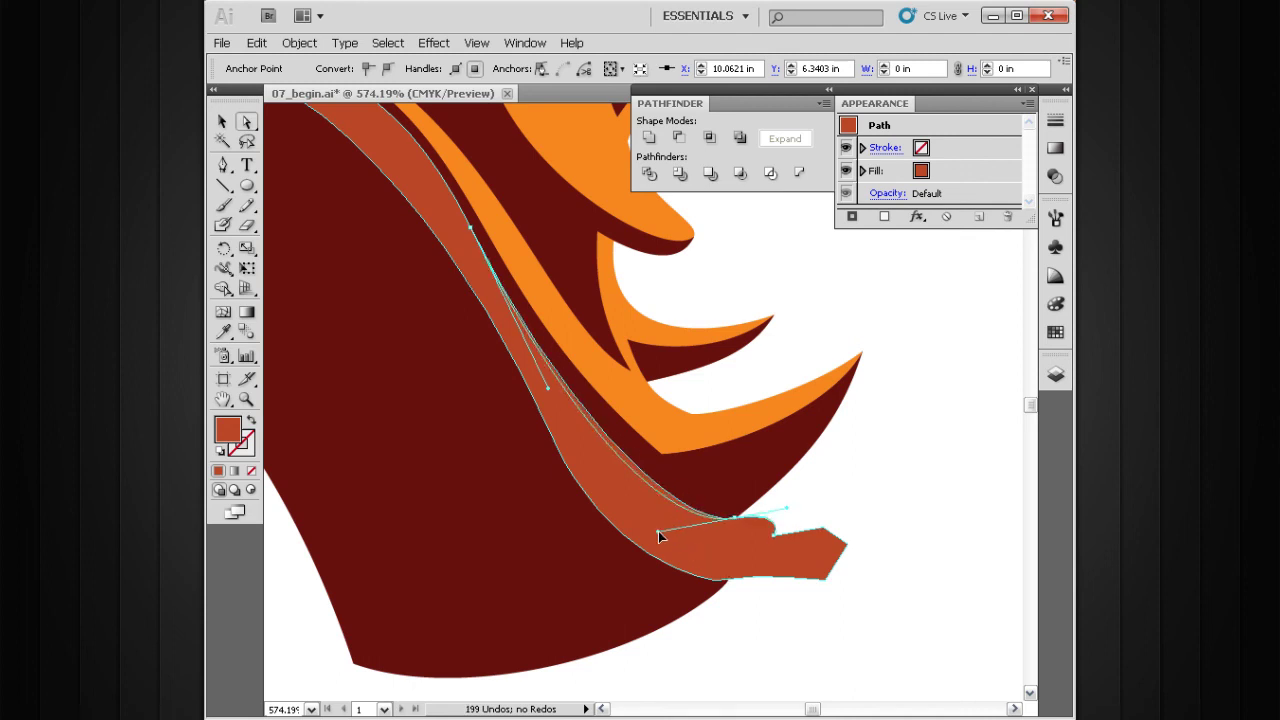
{"action": "left_click_drag", "start_coordinate": [609, 379], "coordinate": [661, 462]}
{"action": "key", "text": "ctrl+minus"}
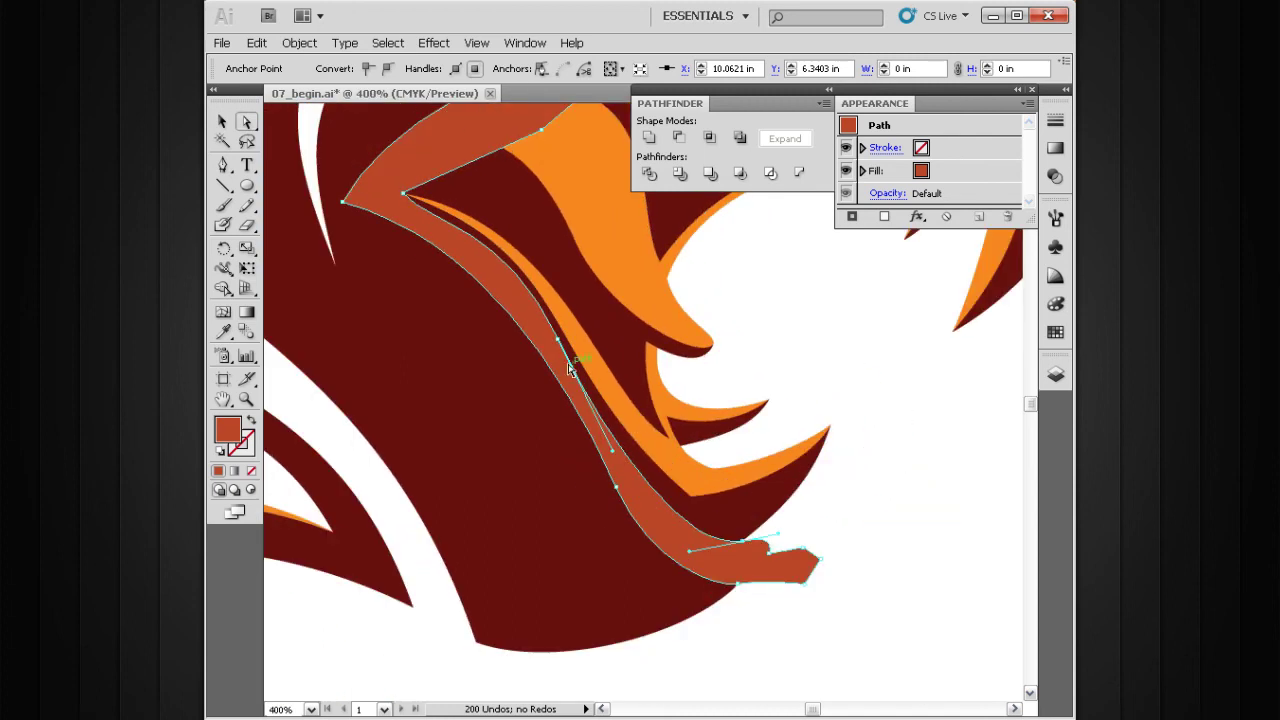
- Check the inner-edge anchor midway down the jaw highlight and its curve, leaving nothing selected
{"action": "left_click", "coordinate": [559, 341]}
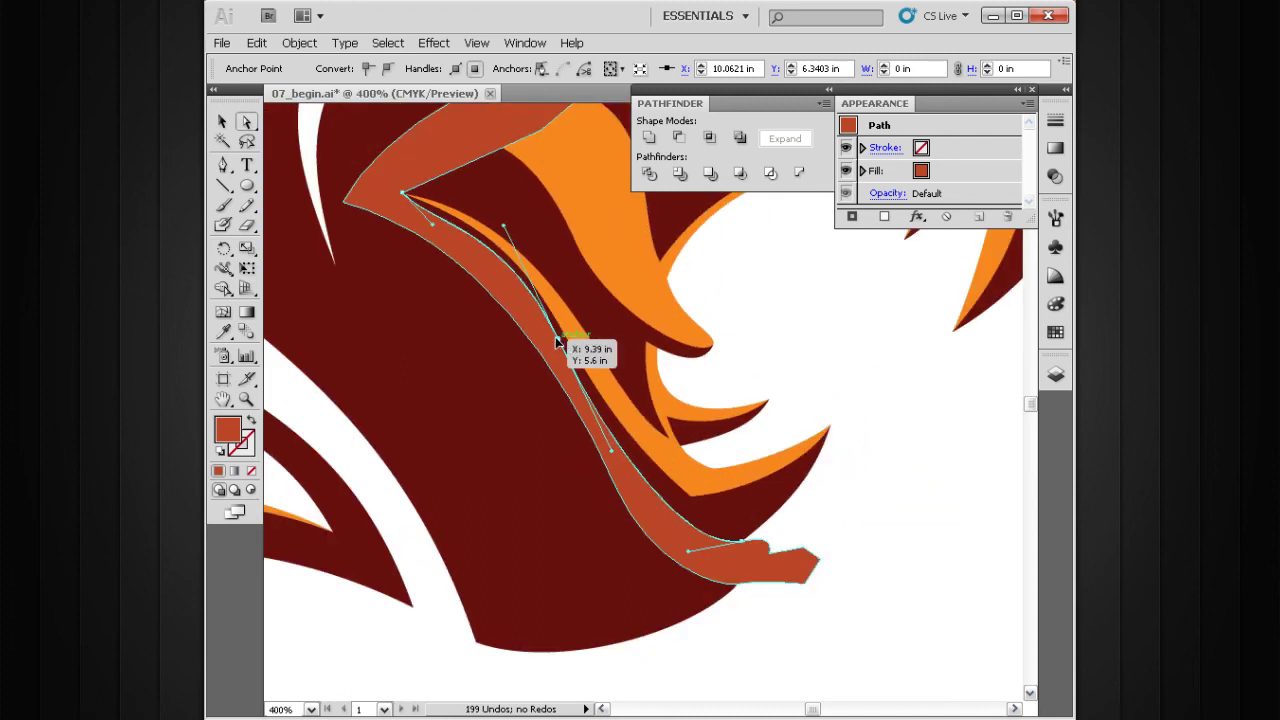
{"action": "left_click_drag", "start_coordinate": [620, 429], "coordinate": [631, 587]}
{"action": "left_click", "coordinate": [640, 463], "text": "ctrl+alt"}
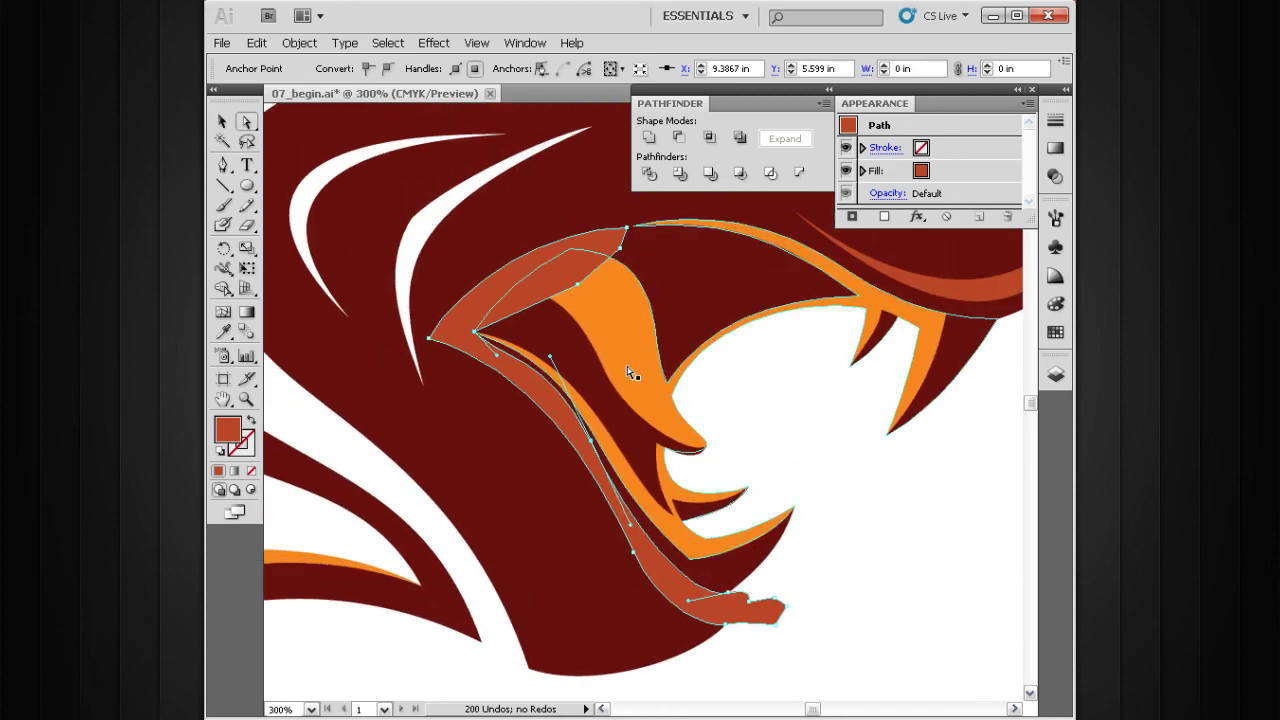
{"action": "key", "text": "v"}
{"action": "left_click_drag", "start_coordinate": [689, 406], "coordinate": [691, 444]}
{"action": "left_click", "coordinate": [692, 445], "text": "ctrl+alt"}
{"action": "left_click", "coordinate": [690, 435]}
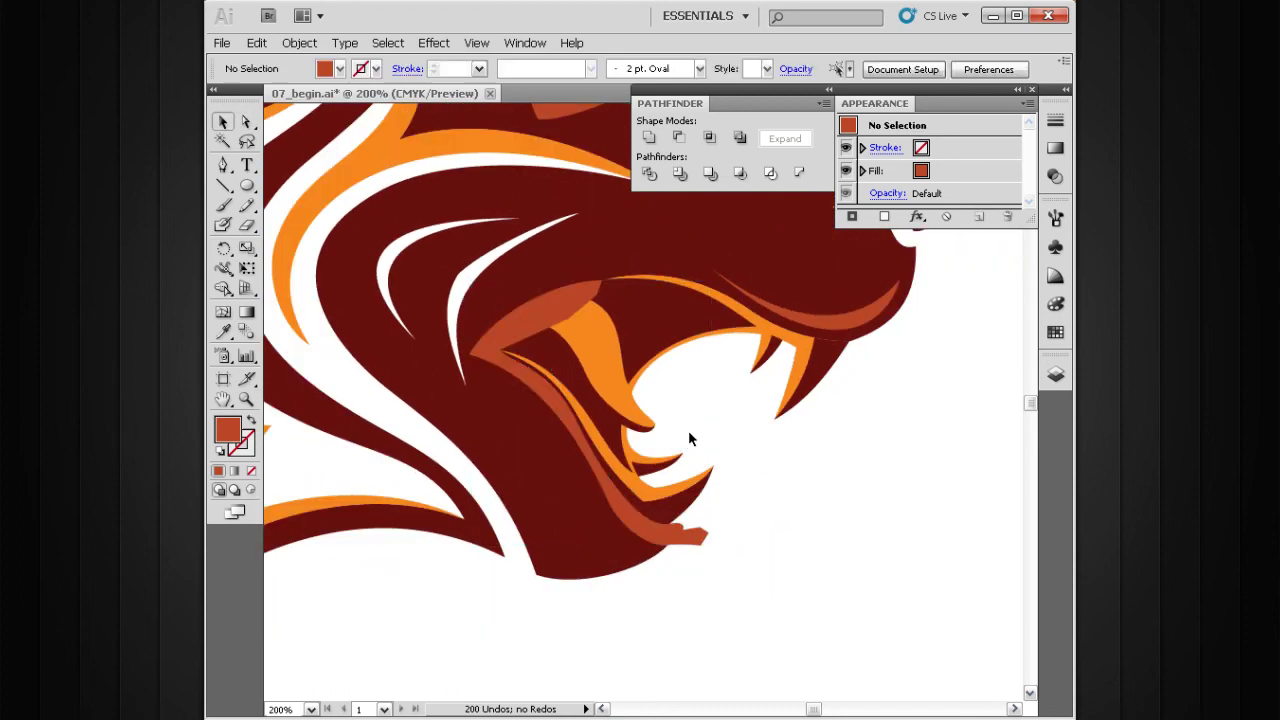
- Select the dark head shape together with the jaw highlight and trim the highlight to their overlap with Pathfinder's Intersect
{"action": "left_click_drag", "start_coordinate": [600, 364], "coordinate": [623, 440]}
{"action": "left_click", "coordinate": [524, 498]}
{"action": "left_click_drag", "start_coordinate": [549, 486], "coordinate": [517, 538]}
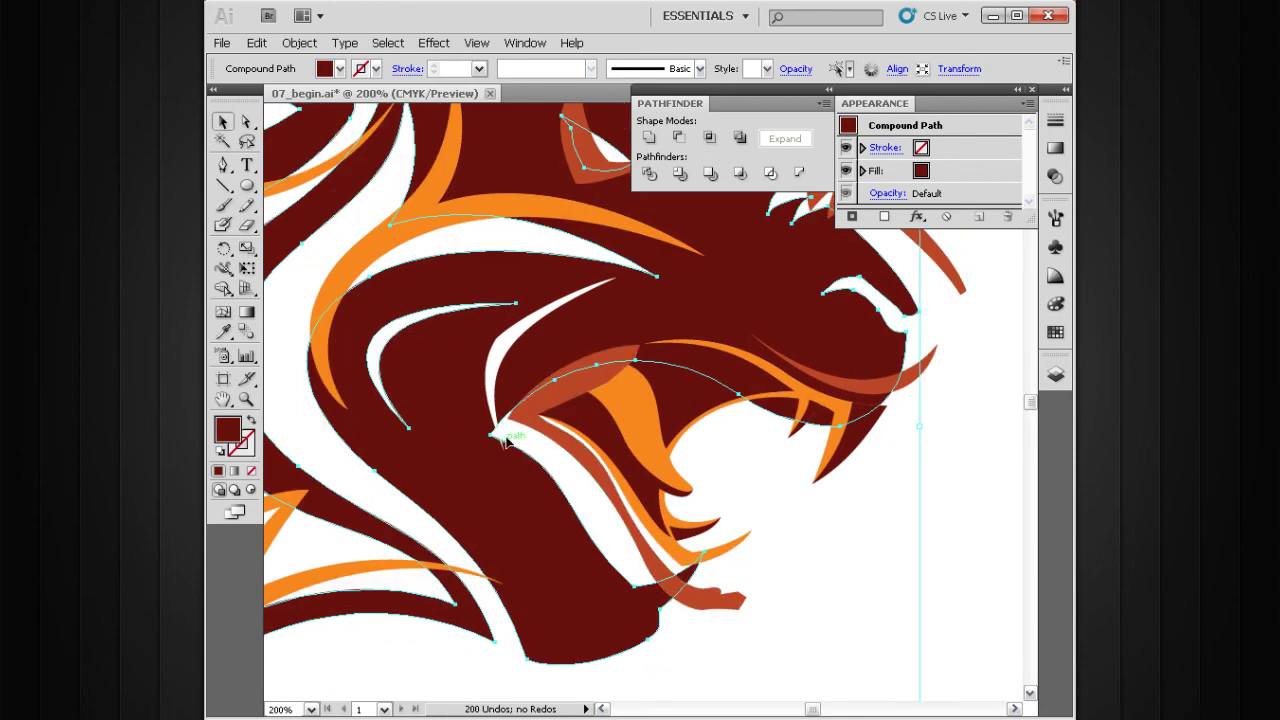
{"action": "key", "text": "ctrl+z"}
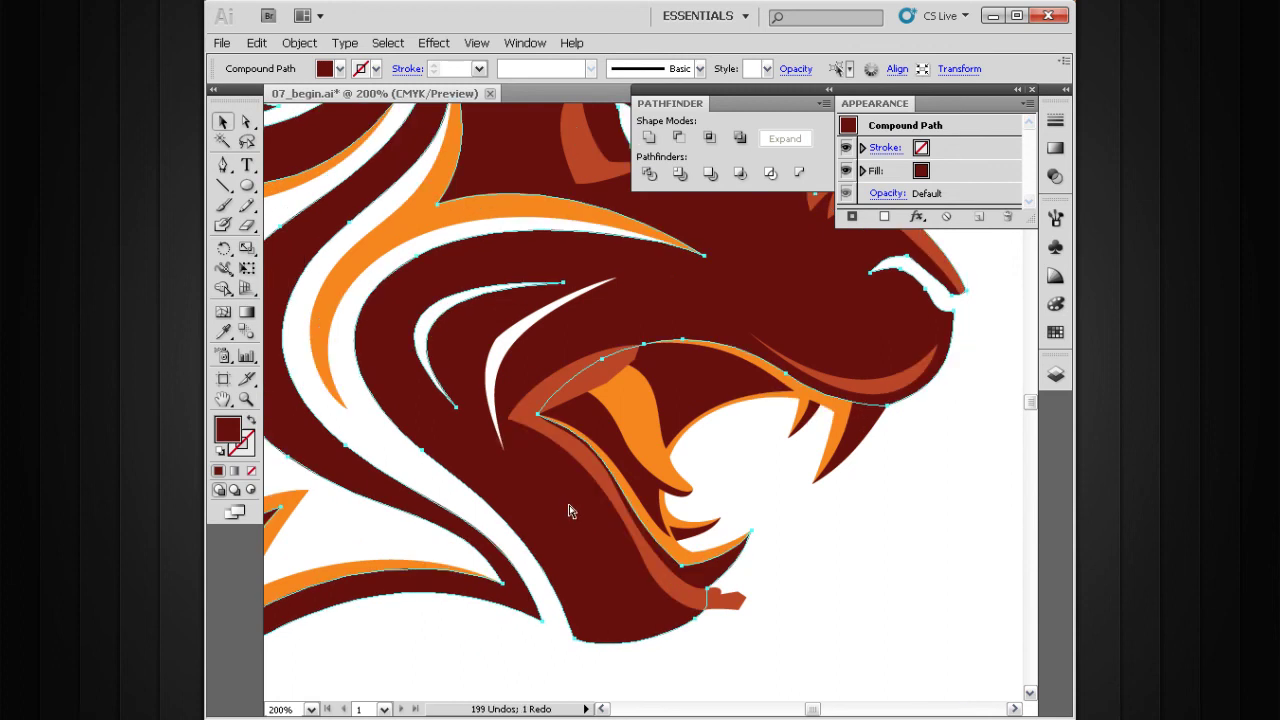
{"action": "left_click", "coordinate": [542, 410], "text": "shift"}
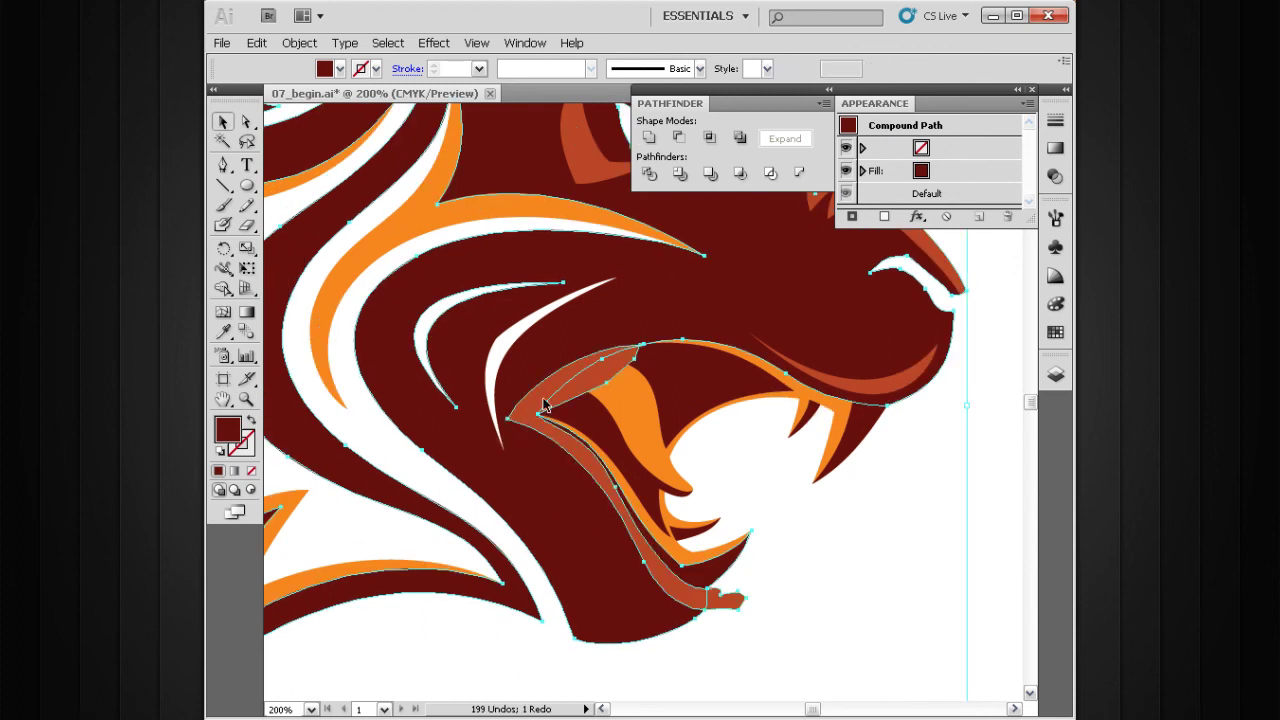
{"action": "left_click", "coordinate": [708, 139]}
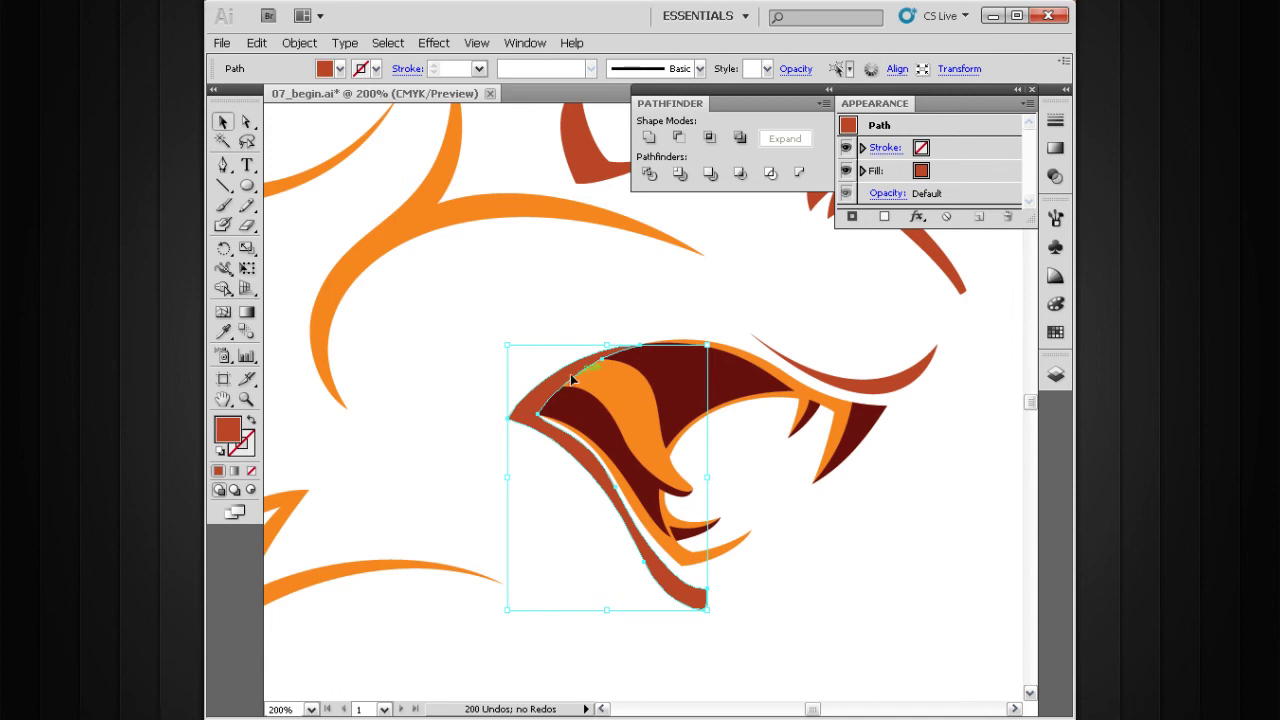
{"action": "key", "text": "a"}
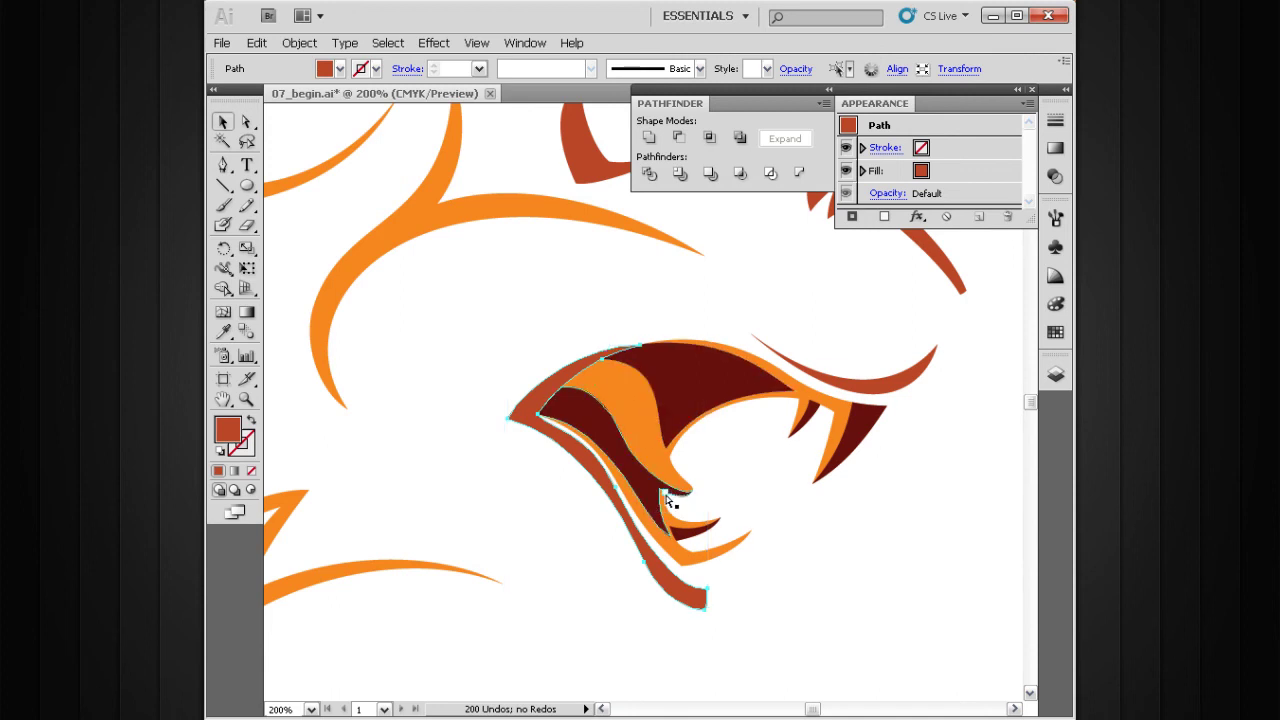
- Paste the copied dark head shape back in place, send it behind all other shapes, and deselect it
{"action": "key", "text": "ctrl+f"}
{"action": "key", "text": "ctrl+shift+["}
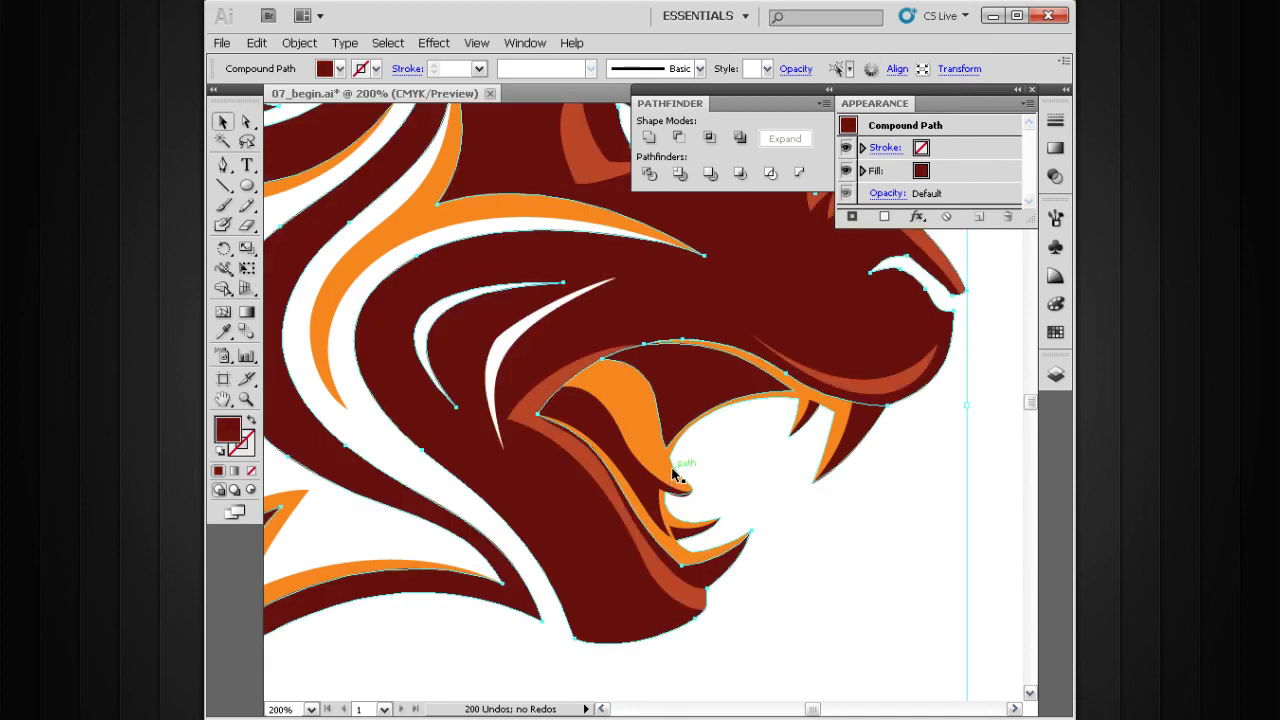
{"action": "left_click", "coordinate": [796, 505]}
- Examine the trimmed jaw highlight where it meets the upper lip and how it fits into the complete panther head logo
{"action": "left_click_drag", "start_coordinate": [724, 502], "coordinate": [752, 490]}
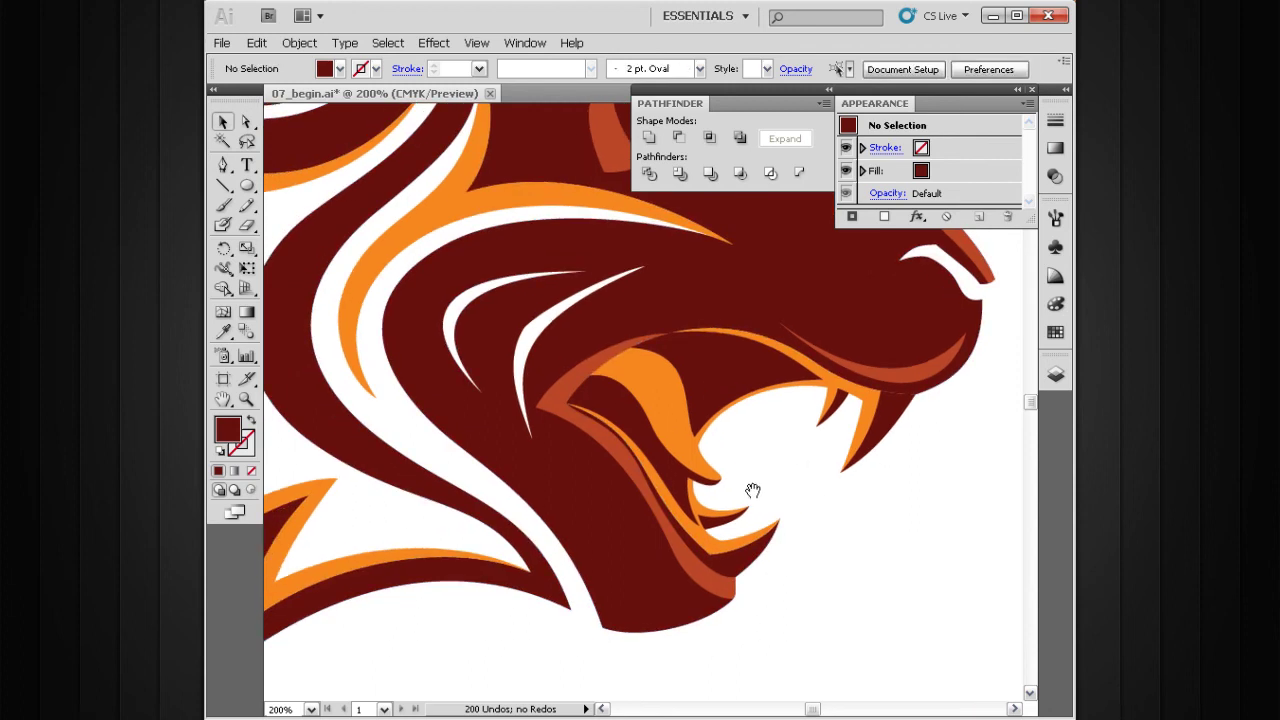
{"action": "left_click_drag", "start_coordinate": [672, 435], "coordinate": [754, 463]}
{"action": "left_click_drag", "start_coordinate": [823, 329], "coordinate": [550, 520]}
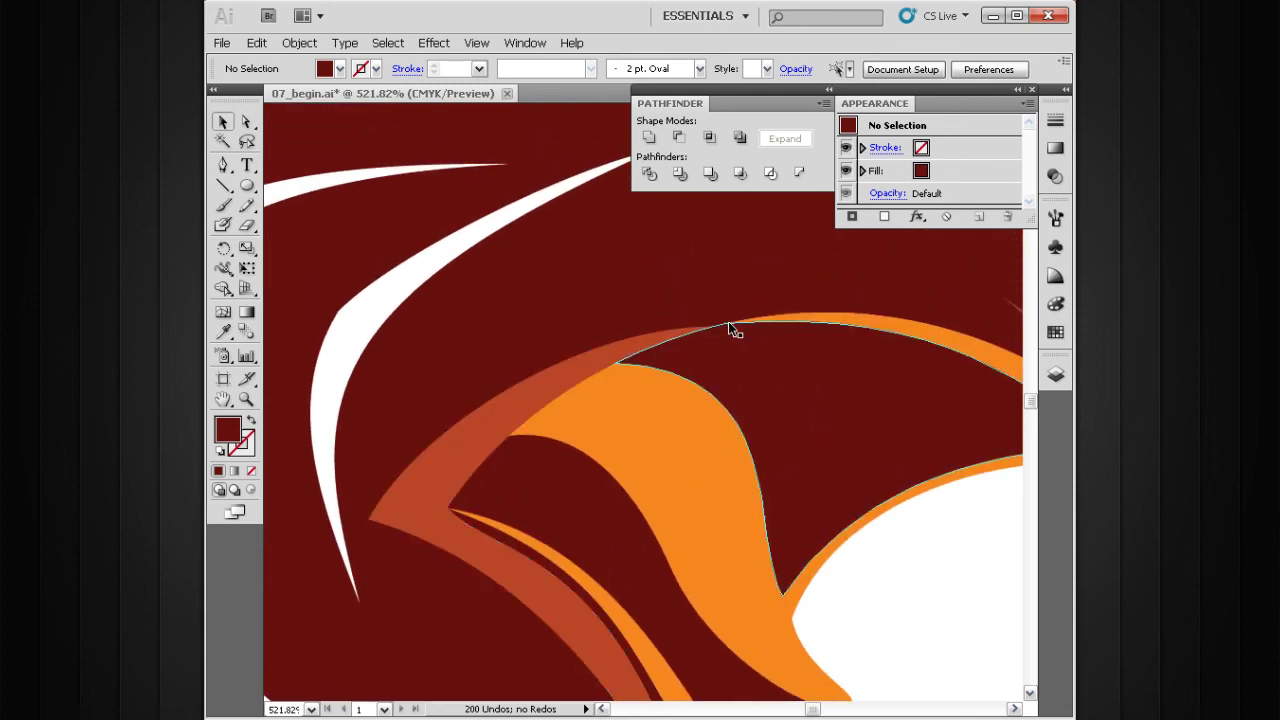
{"action": "left_click", "coordinate": [738, 458], "text": "ctrl+alt"}
{"action": "left_click", "coordinate": [740, 459], "text": "ctrl+alt"}
{"action": "left_click", "coordinate": [742, 460], "text": "ctrl+alt"}
{"action": "left_click", "coordinate": [742, 460], "text": "ctrl+alt"}
{"action": "left_click_drag", "start_coordinate": [620, 455], "coordinate": [749, 493]}
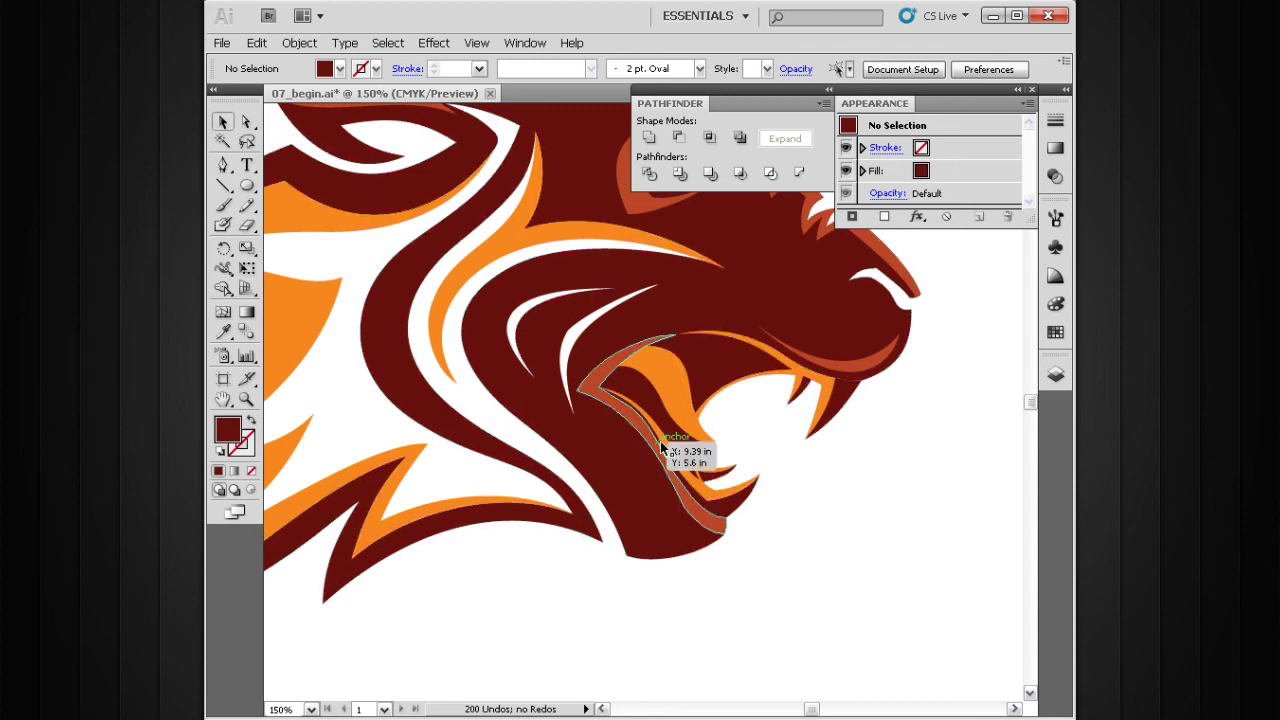
{"action": "left_click_drag", "start_coordinate": [751, 440], "coordinate": [803, 508]}
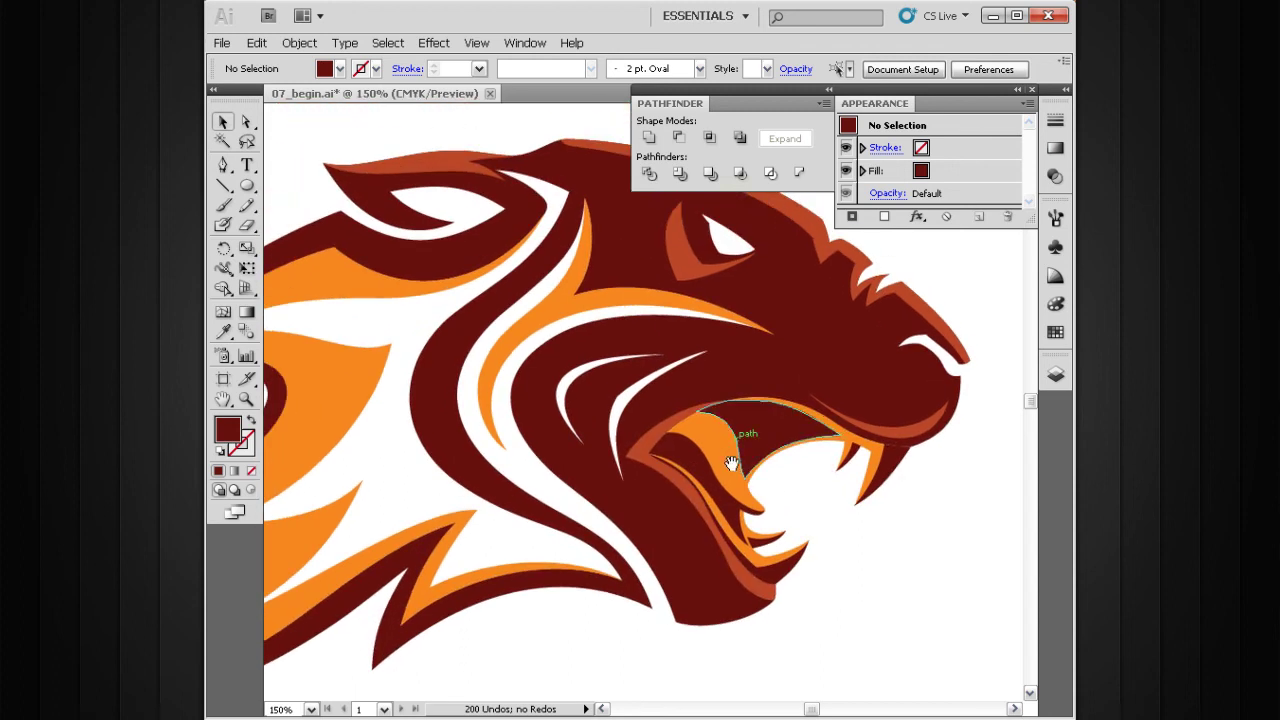
{"action": "left_click", "coordinate": [731, 462], "text": "ctrl+alt"}
{"action": "left_click_drag", "start_coordinate": [703, 432], "coordinate": [762, 488]}
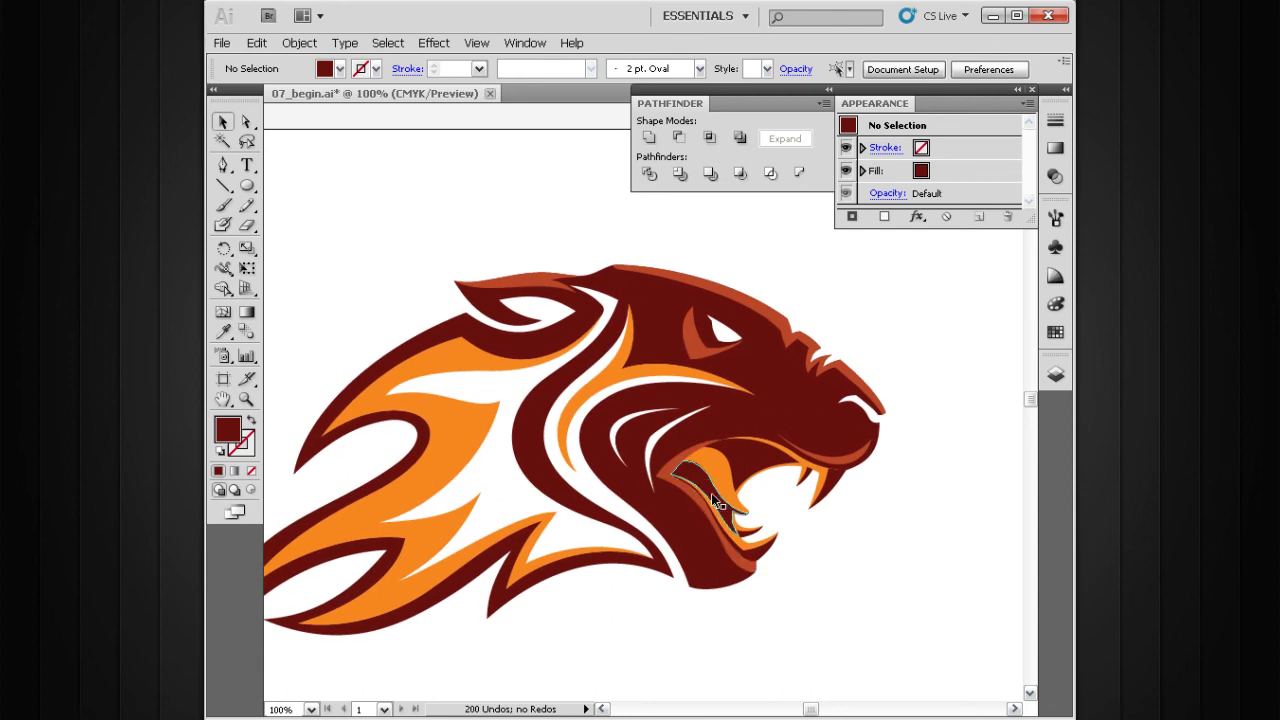
{"action": "left_click_drag", "start_coordinate": [690, 468], "coordinate": [734, 440]}
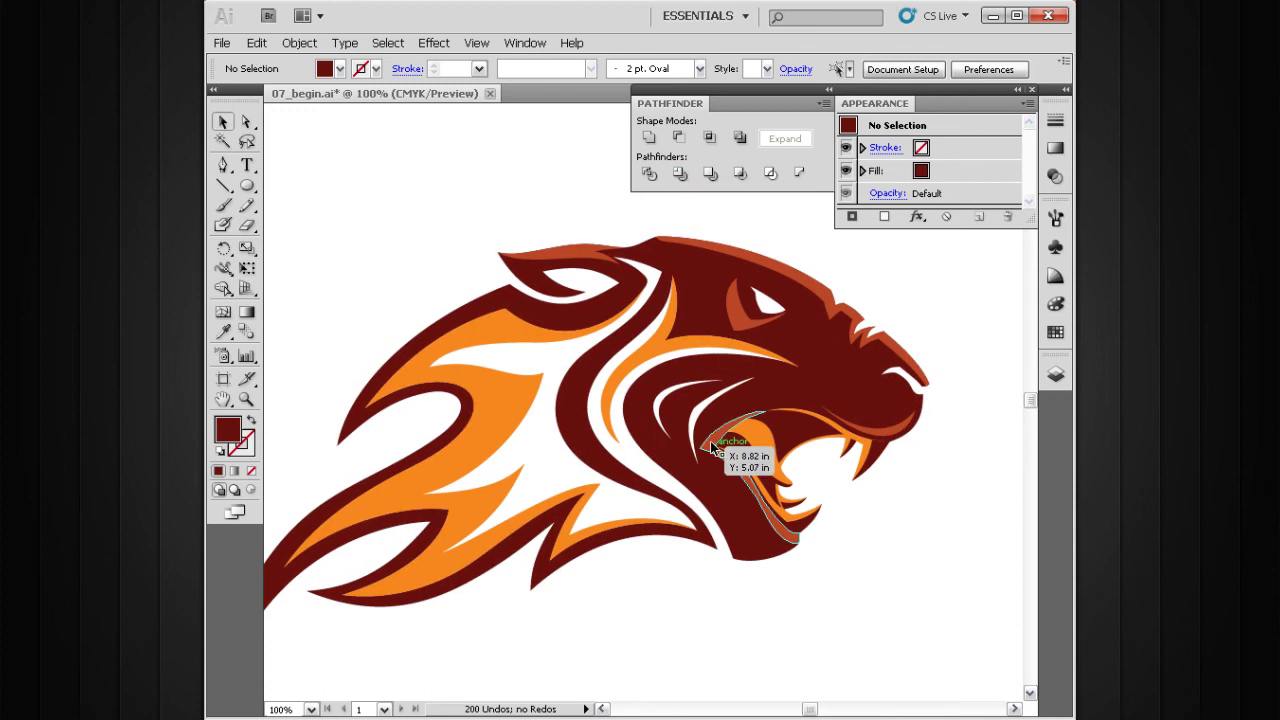
{"action": "left_click_drag", "start_coordinate": [710, 429], "coordinate": [764, 506]}
{"action": "left_click", "coordinate": [739, 468], "text": "ctrl+alt"}
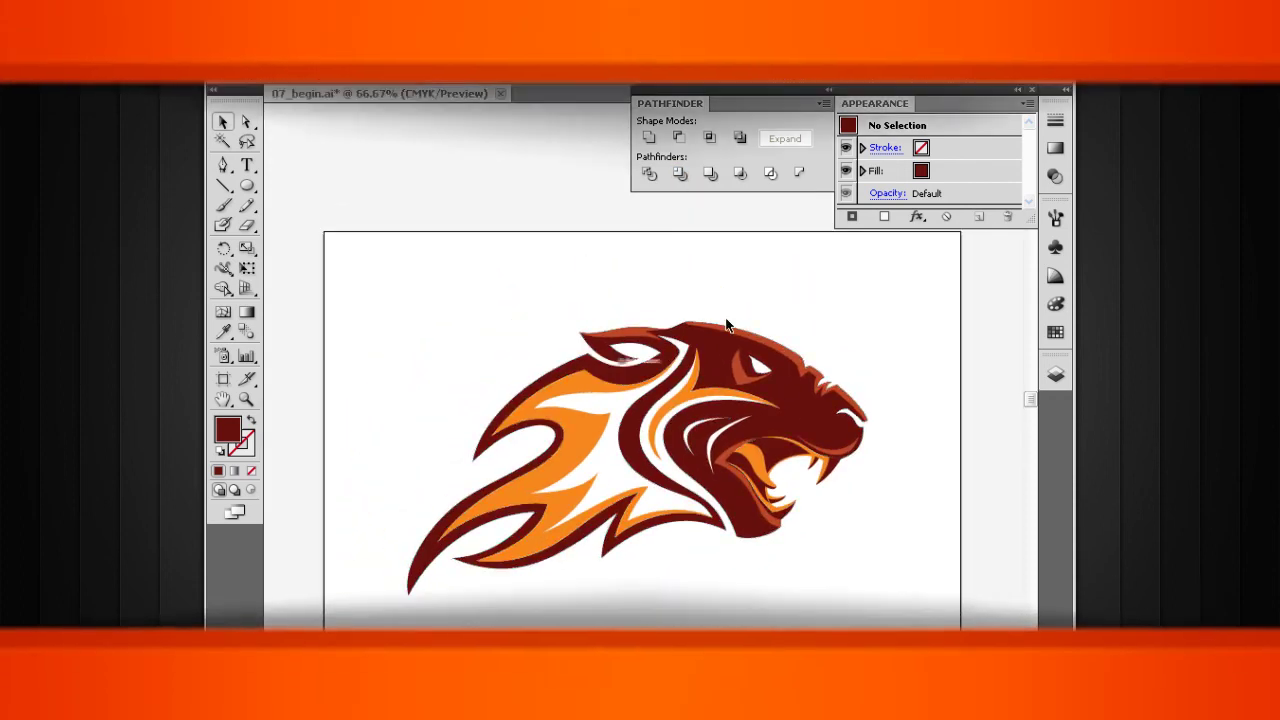